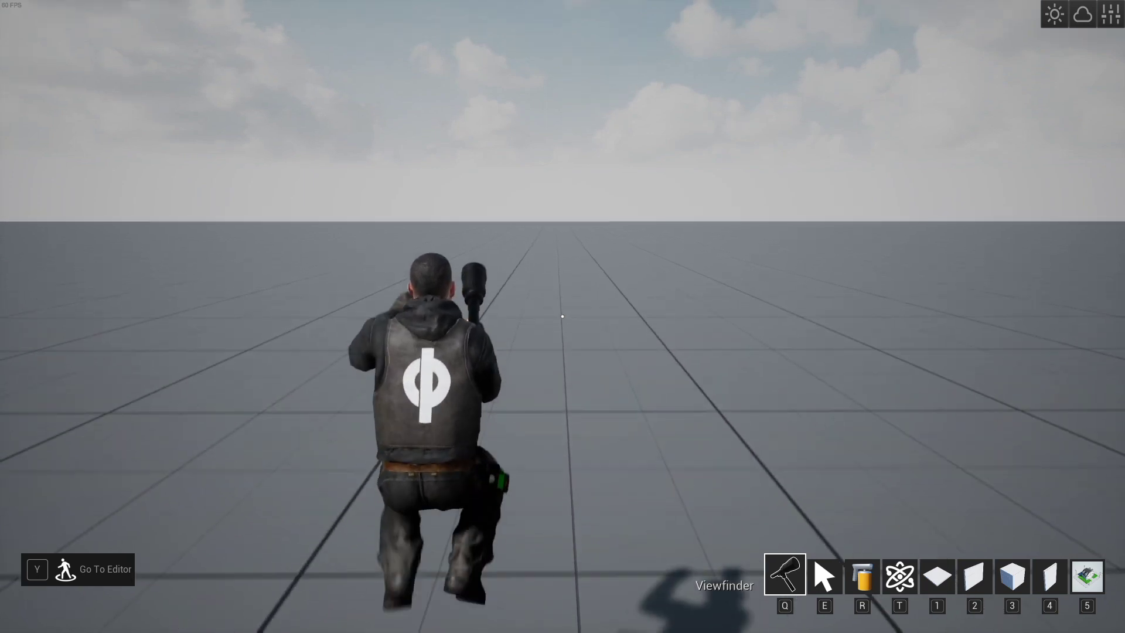
Browse the Commercial, Urban and Grid building pieces in the Department Menu.
{"action": "key", "text": "c"}
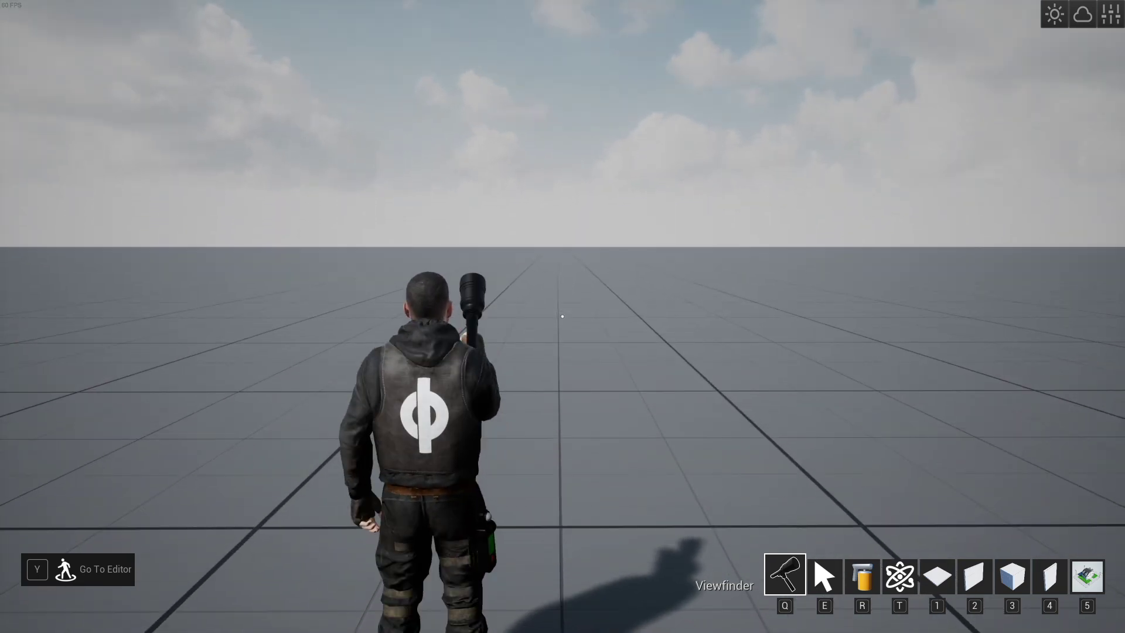
{"action": "key", "text": "Tab"}
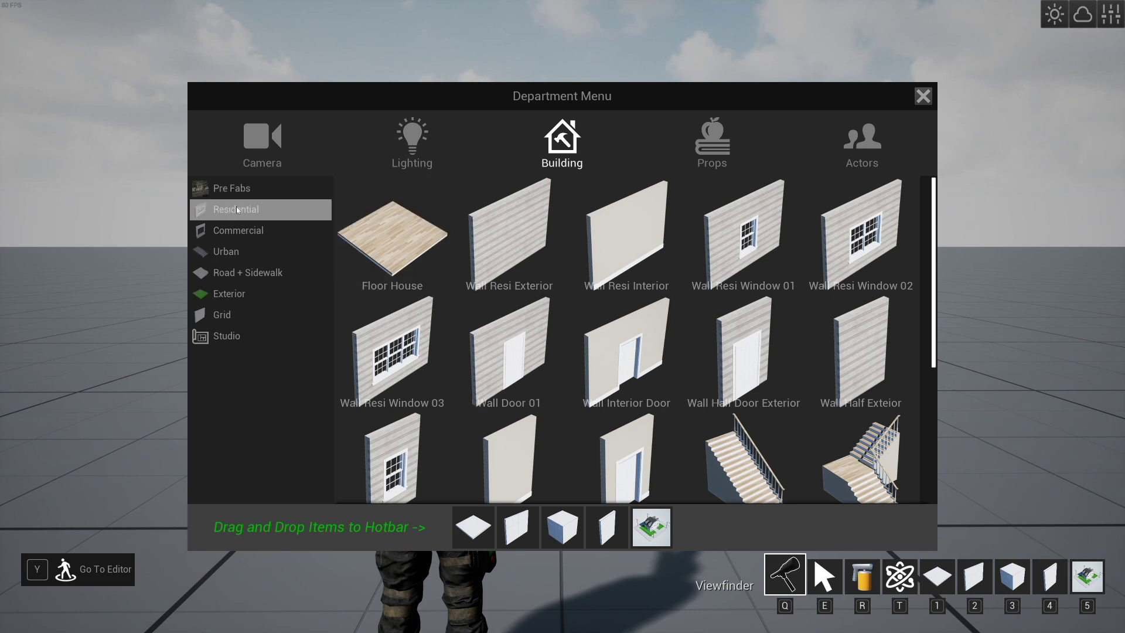
{"action": "left_click", "coordinate": [237, 234]}
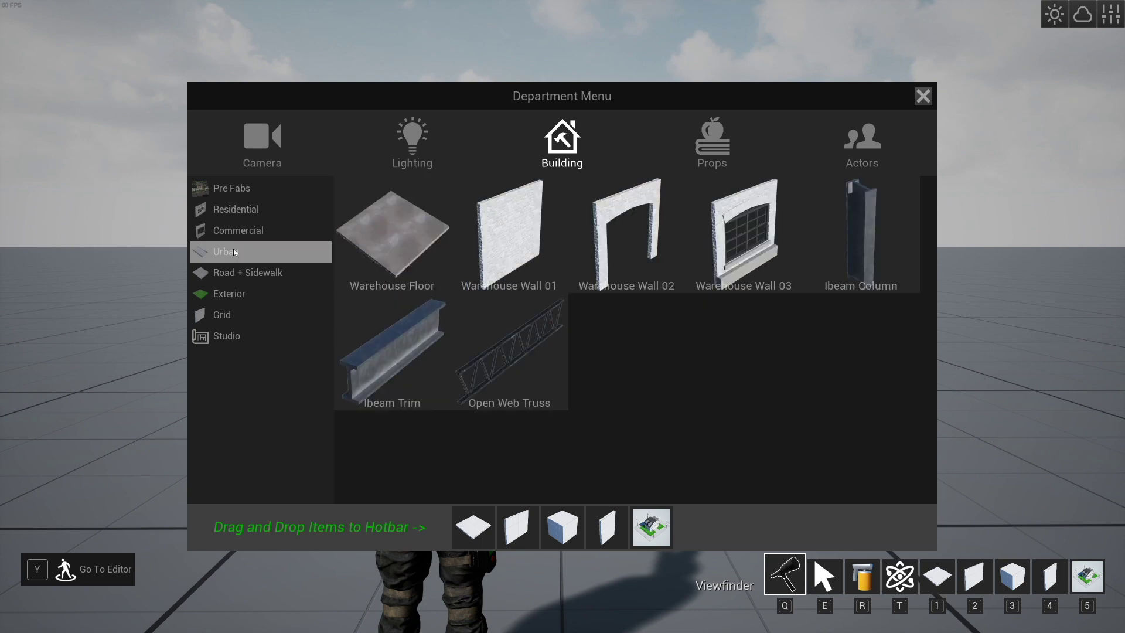
{"action": "left_click", "coordinate": [239, 250]}
{"action": "left_click", "coordinate": [241, 235]}
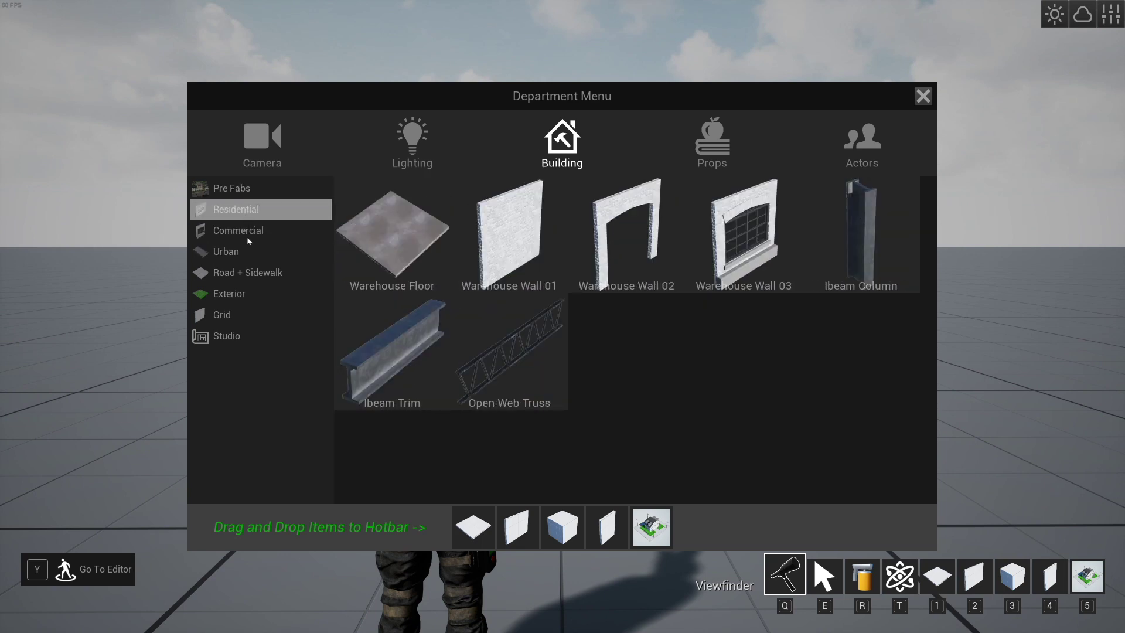
{"action": "left_click", "coordinate": [238, 316]}
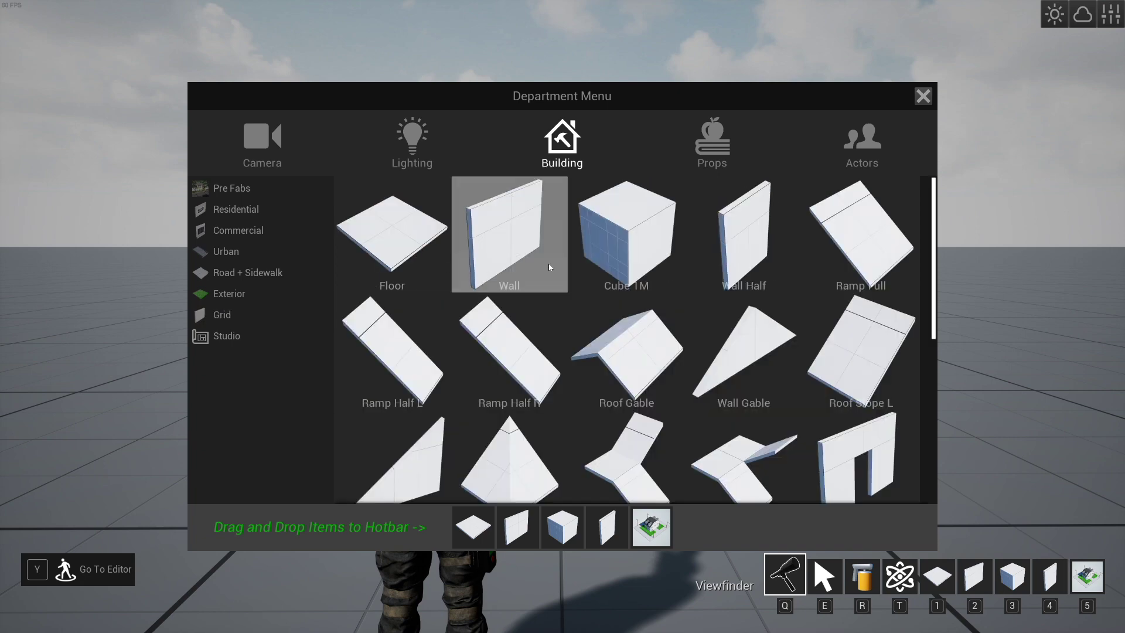
{"action": "scroll", "coordinate": [580, 283], "scroll_direction": "down", "scroll_amount": 5}
{"action": "scroll", "coordinate": [646, 378], "scroll_direction": "up", "scroll_amount": 5}
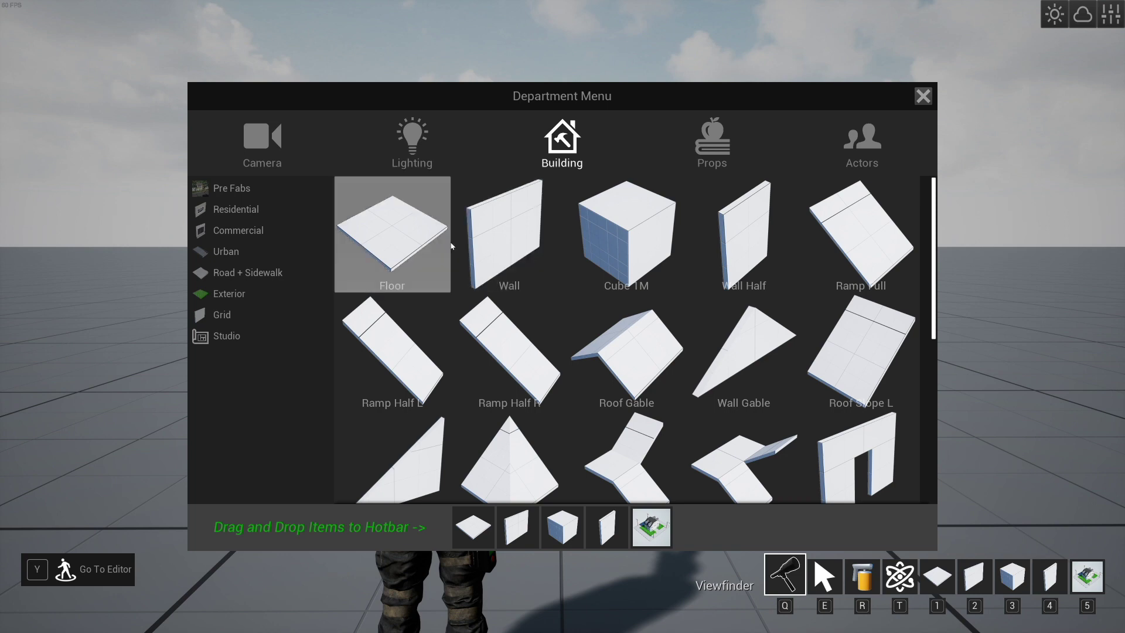
{"action": "left_click", "coordinate": [246, 234]}
{"action": "left_click", "coordinate": [242, 255]}
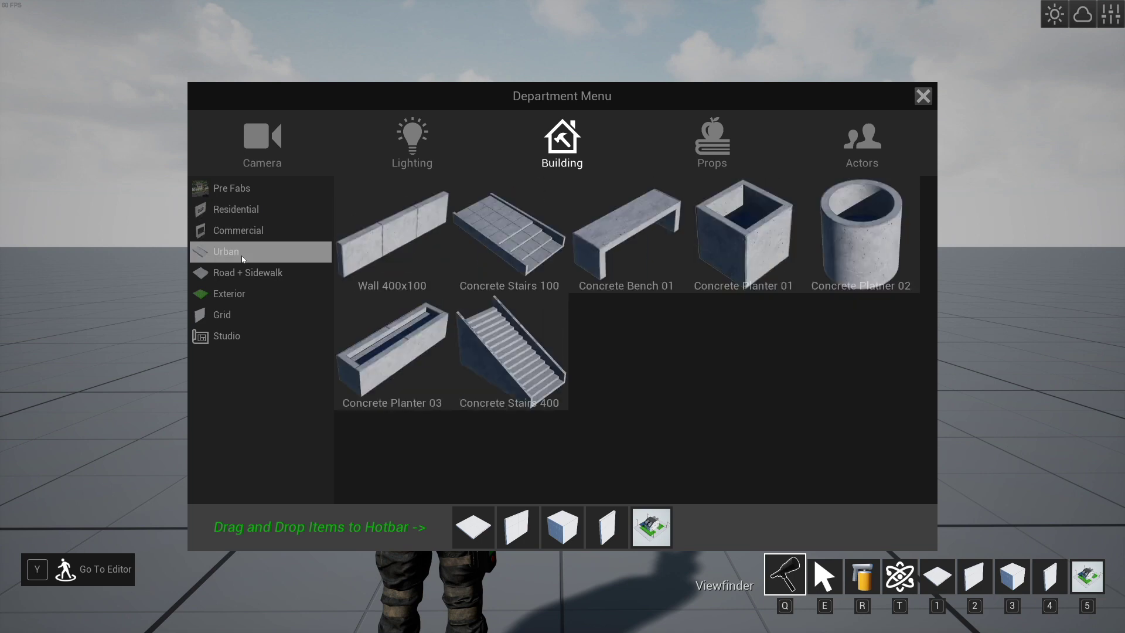
{"action": "left_click", "coordinate": [241, 235]}
{"action": "left_click", "coordinate": [238, 250]}
{"action": "left_click", "coordinate": [234, 231]}
Fill hotbar slots 1 to 5 with the residential Floor House, Wall Resi Window 03, Wall Door 01, a stair and Rail Half.
{"action": "left_click", "coordinate": [242, 209]}
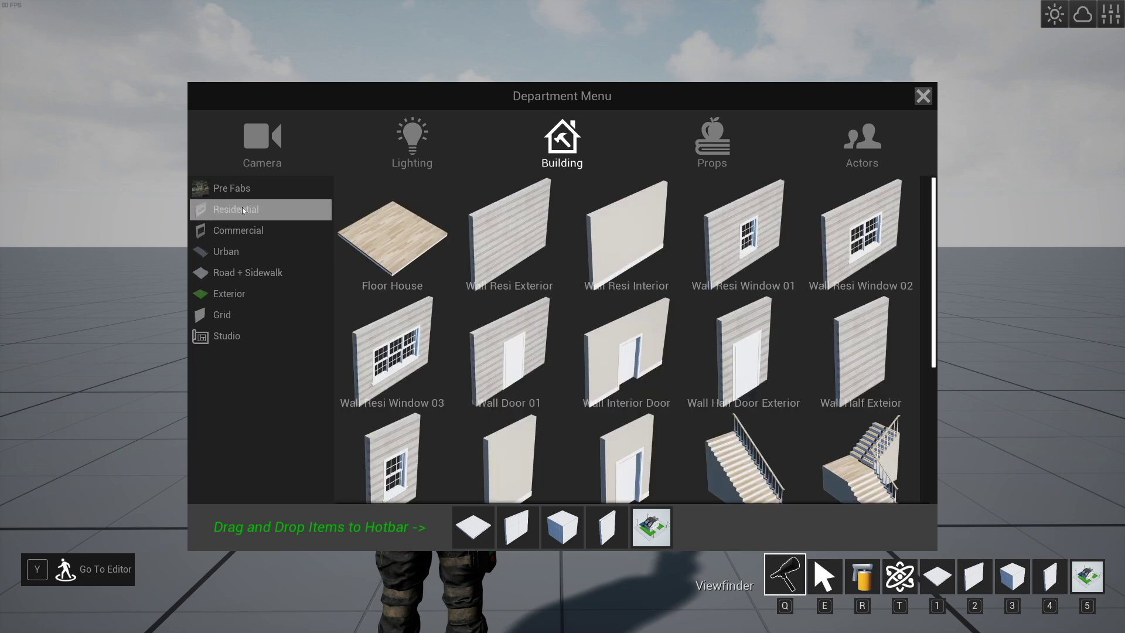
{"action": "left_click_drag", "start_coordinate": [402, 248], "coordinate": [474, 525]}
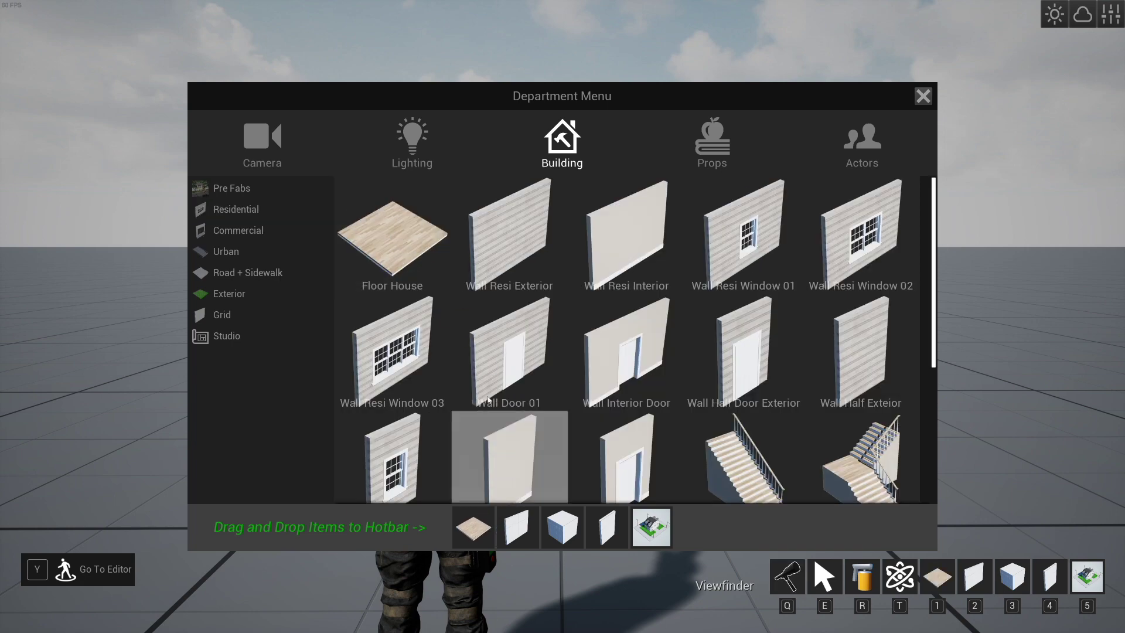
{"action": "left_click_drag", "start_coordinate": [391, 352], "coordinate": [528, 527]}
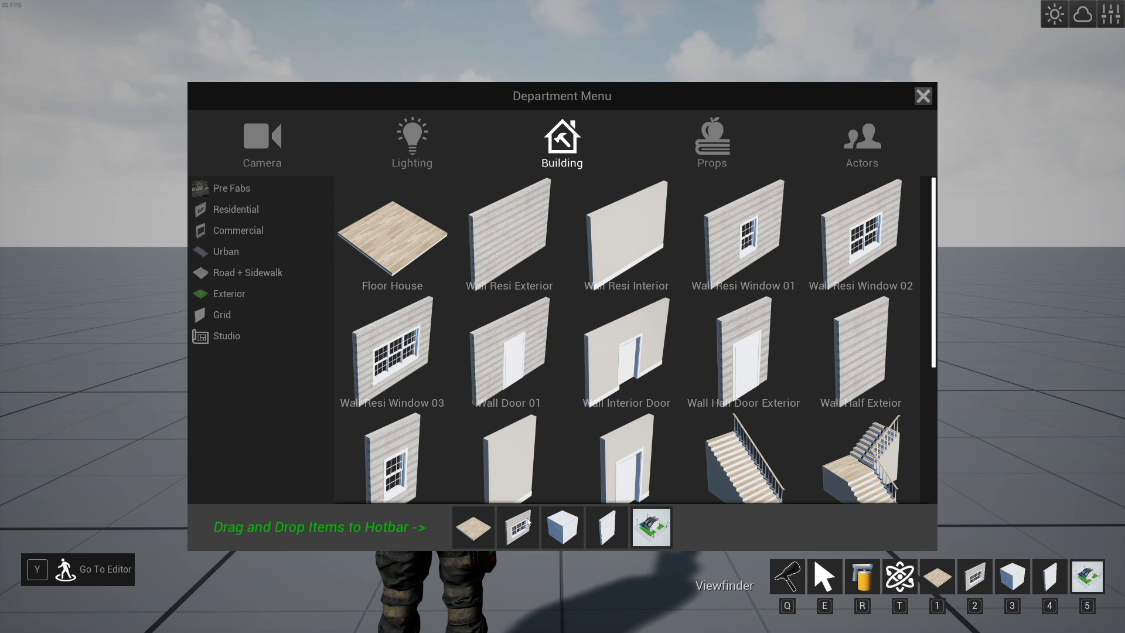
{"action": "left_click_drag", "start_coordinate": [507, 366], "coordinate": [596, 516]}
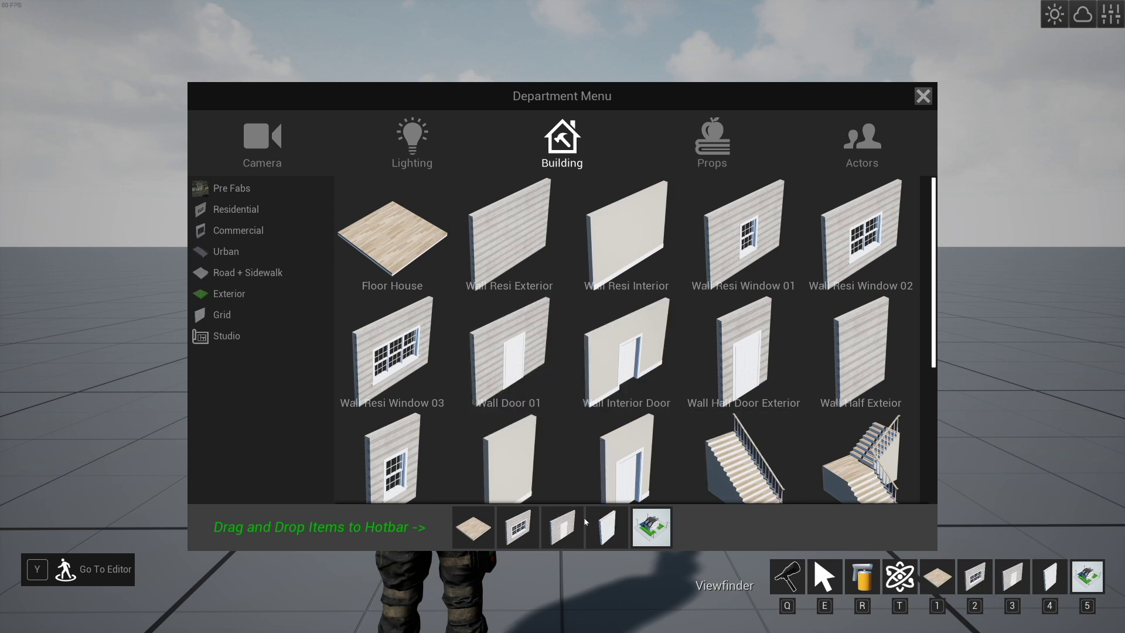
{"action": "left_click_drag", "start_coordinate": [736, 482], "coordinate": [633, 521]}
{"action": "scroll", "coordinate": [747, 381], "scroll_direction": "down", "scroll_amount": 3}
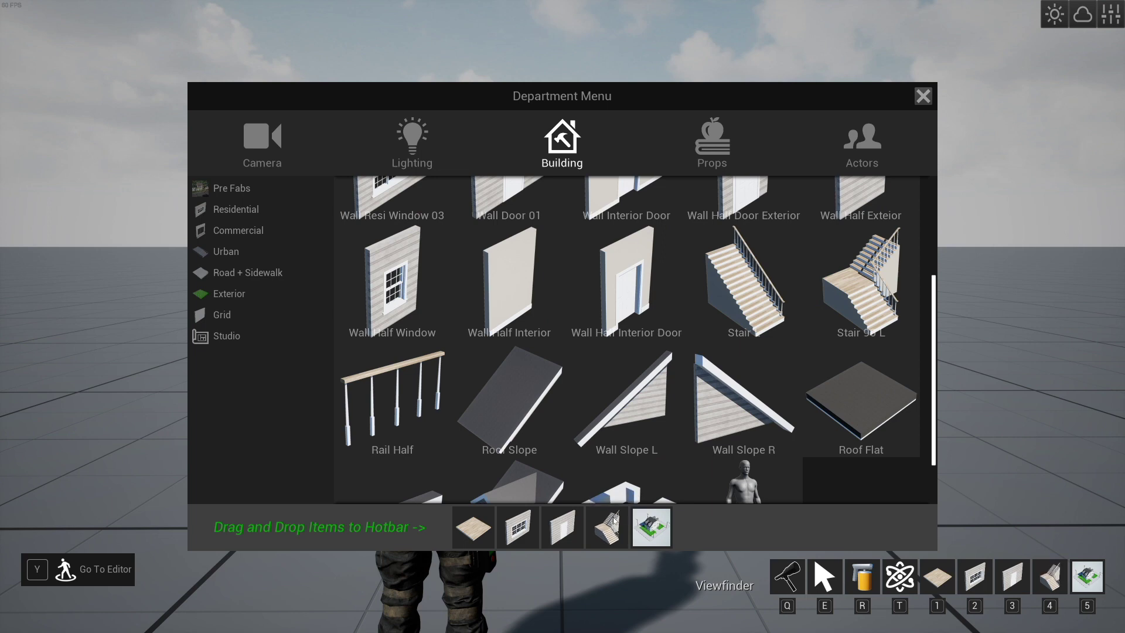
{"action": "scroll", "coordinate": [624, 471], "scroll_direction": "down", "scroll_amount": 1}
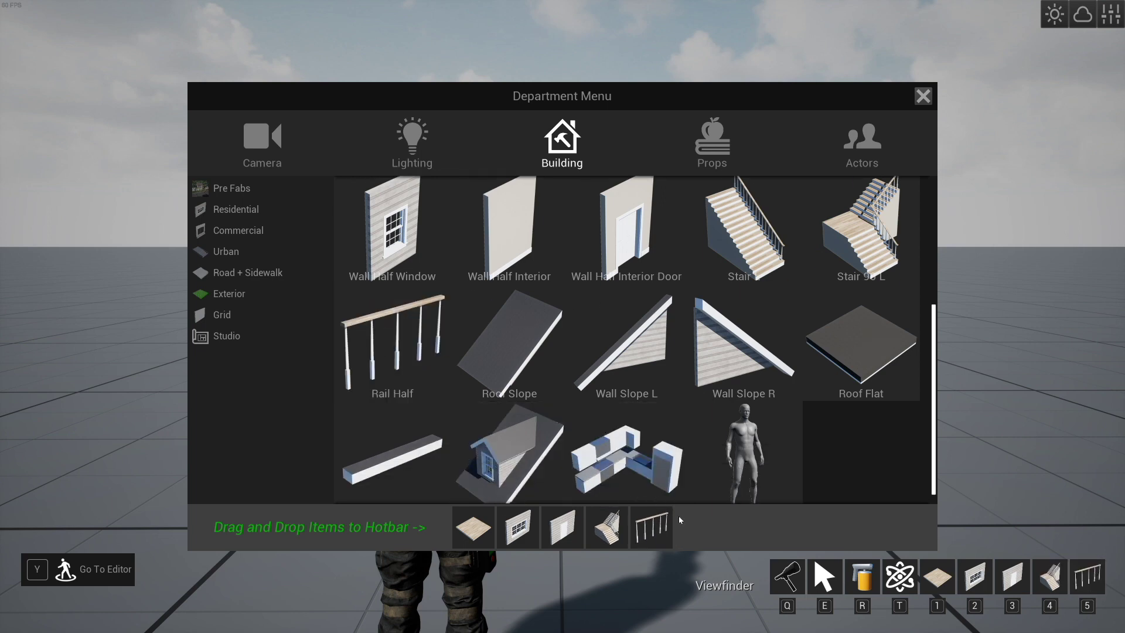
{"action": "scroll", "coordinate": [528, 463], "scroll_direction": "up", "scroll_amount": 3}
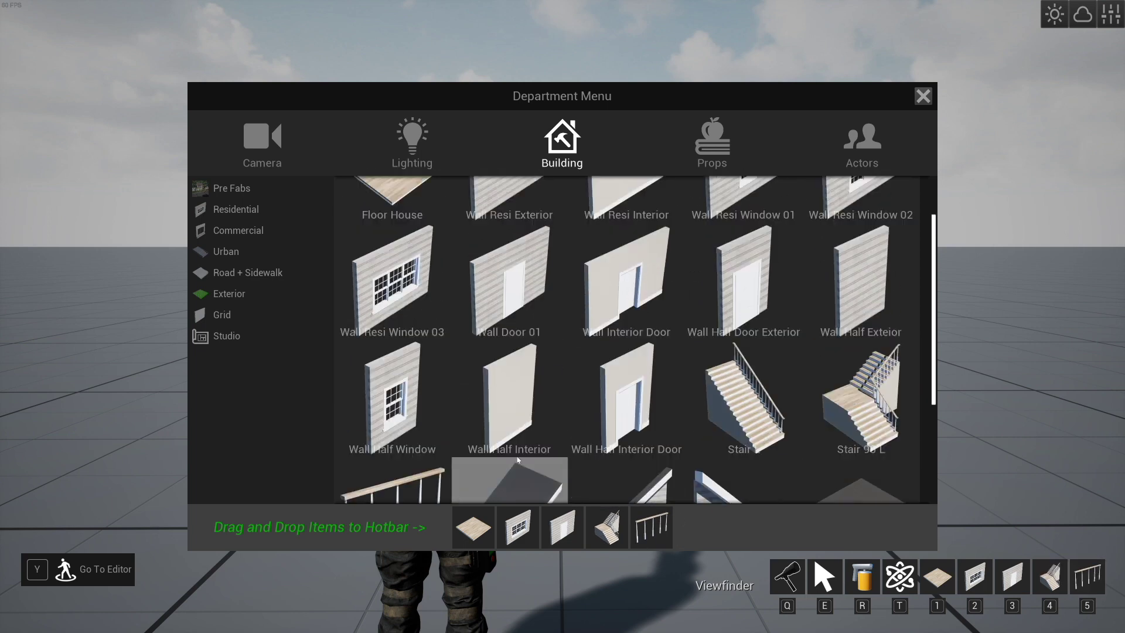
{"action": "scroll", "coordinate": [518, 463], "scroll_direction": "up", "scroll_amount": 1}
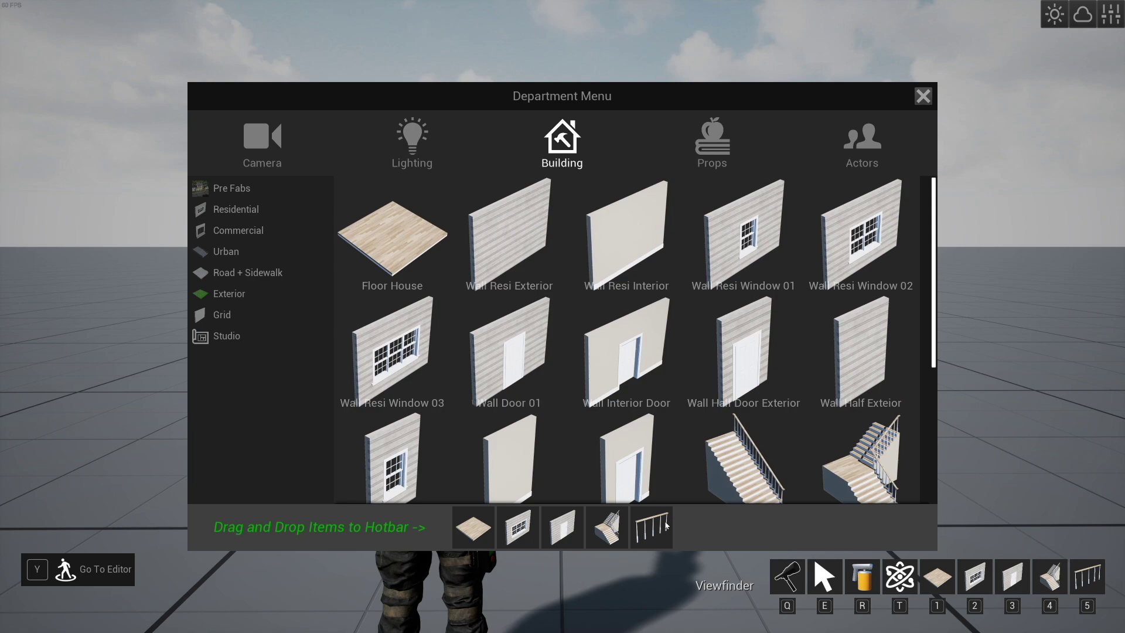
{"action": "key", "text": "Tab"}
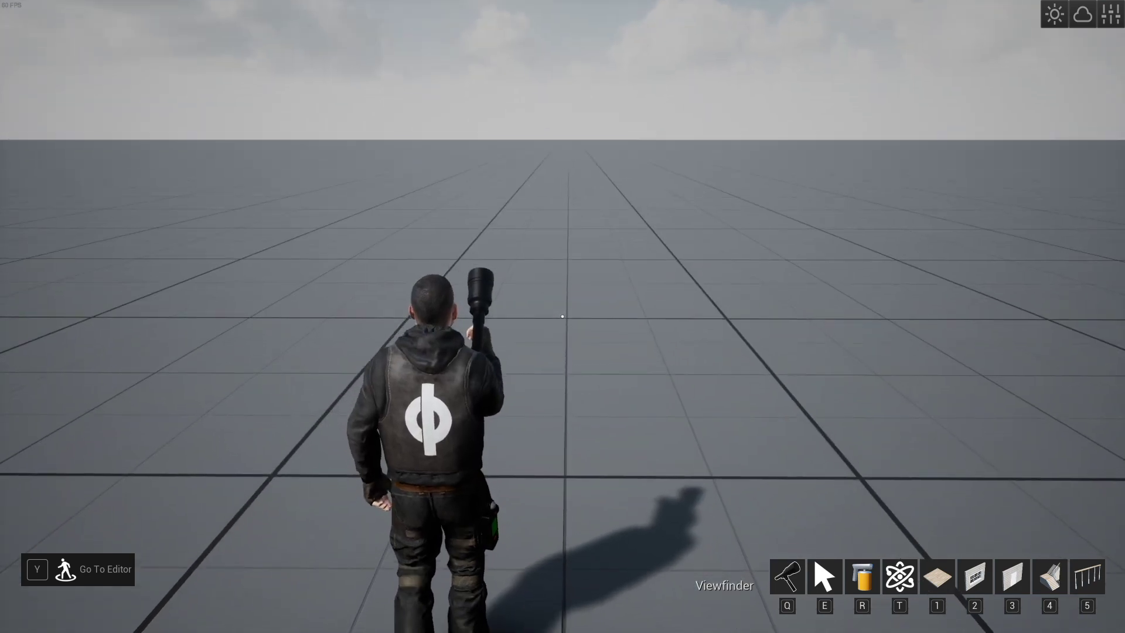
Lay adjoining Floor House tiles on the grid to form one large rectangular wooden floor.
{"action": "key", "text": "w"}
{"action": "key", "text": "1"}
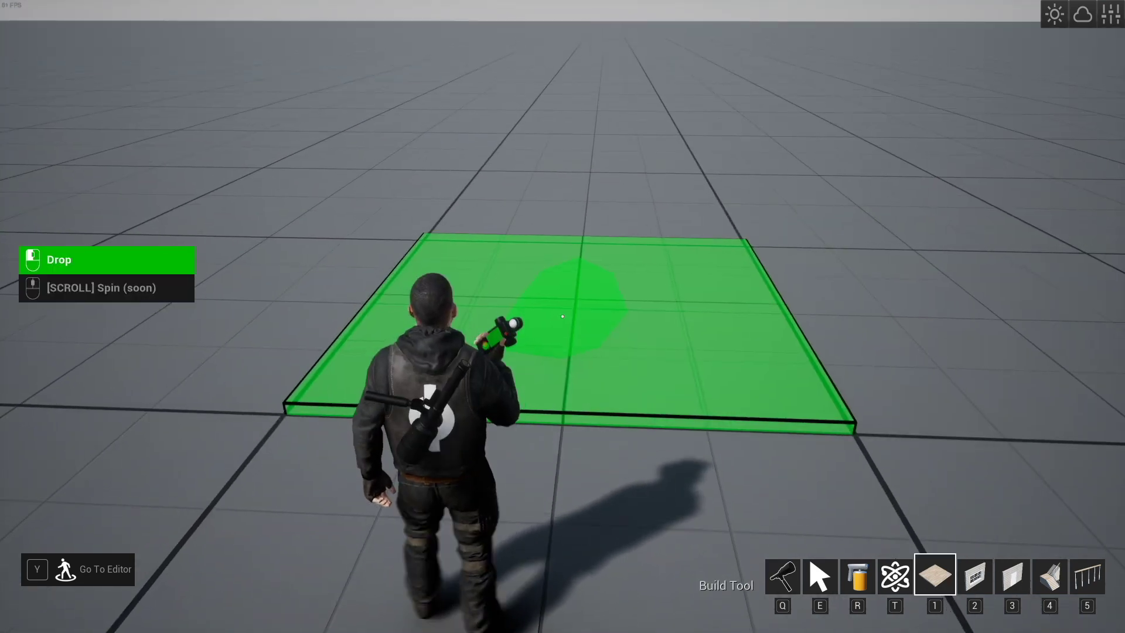
{"action": "left_click", "coordinate": [562, 316]}
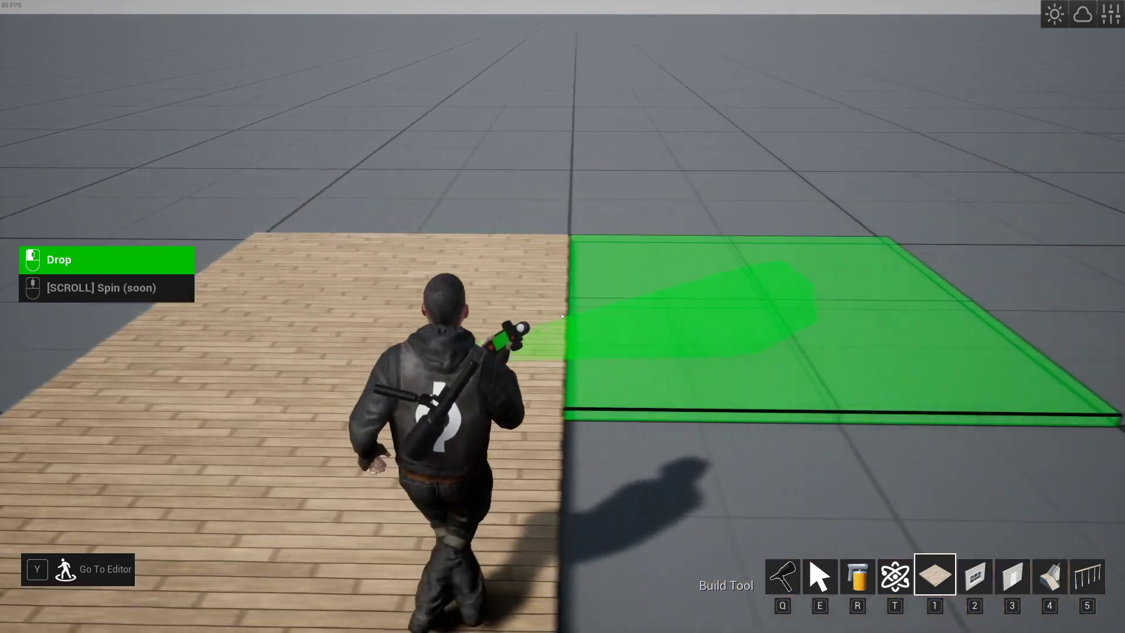
{"action": "left_click", "coordinate": [562, 316]}
{"action": "key", "text": "s"}
{"action": "left_click", "coordinate": [562, 317]}
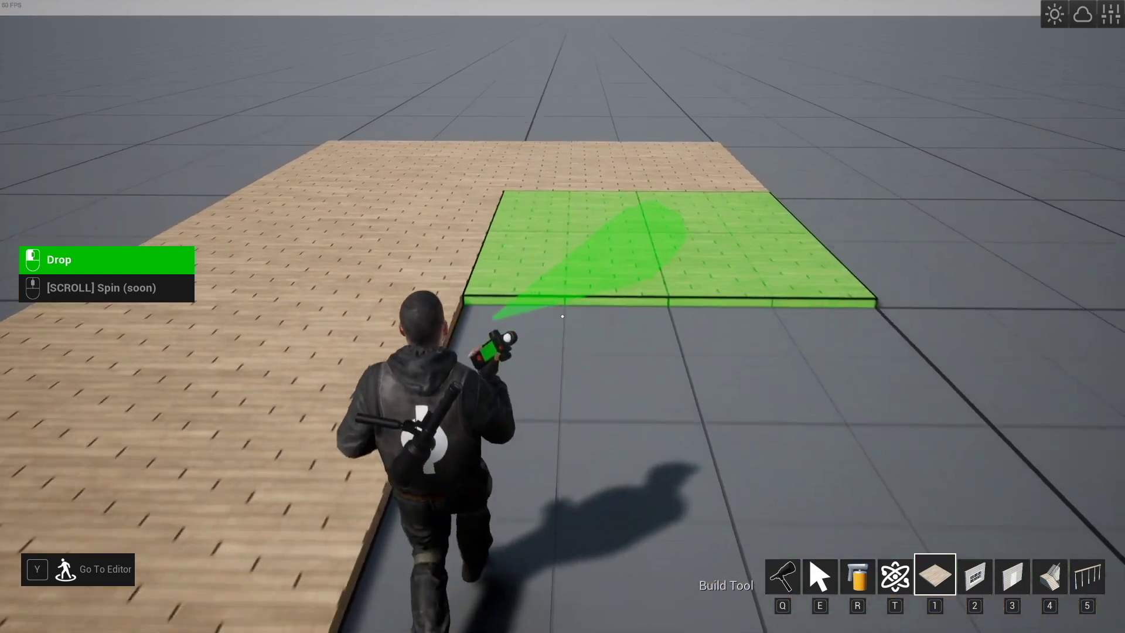
{"action": "left_click", "coordinate": [562, 316]}
{"action": "key", "text": "d"}
{"action": "left_click", "coordinate": [561, 317]}
{"action": "key", "text": "w"}
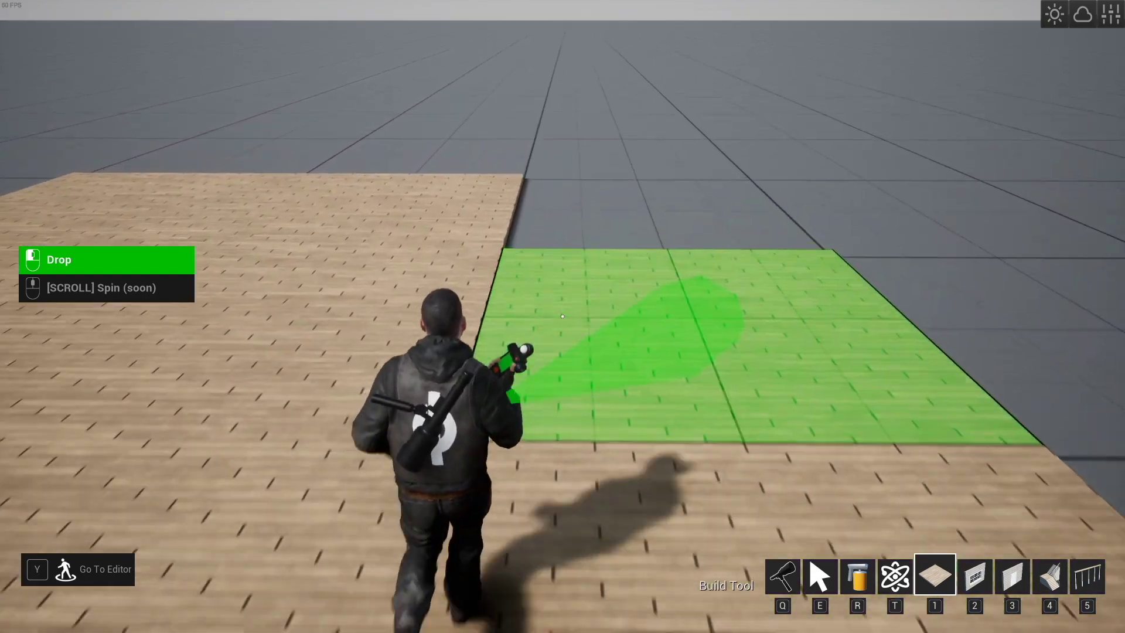
{"action": "key", "text": "q"}
{"action": "key", "text": "w"}
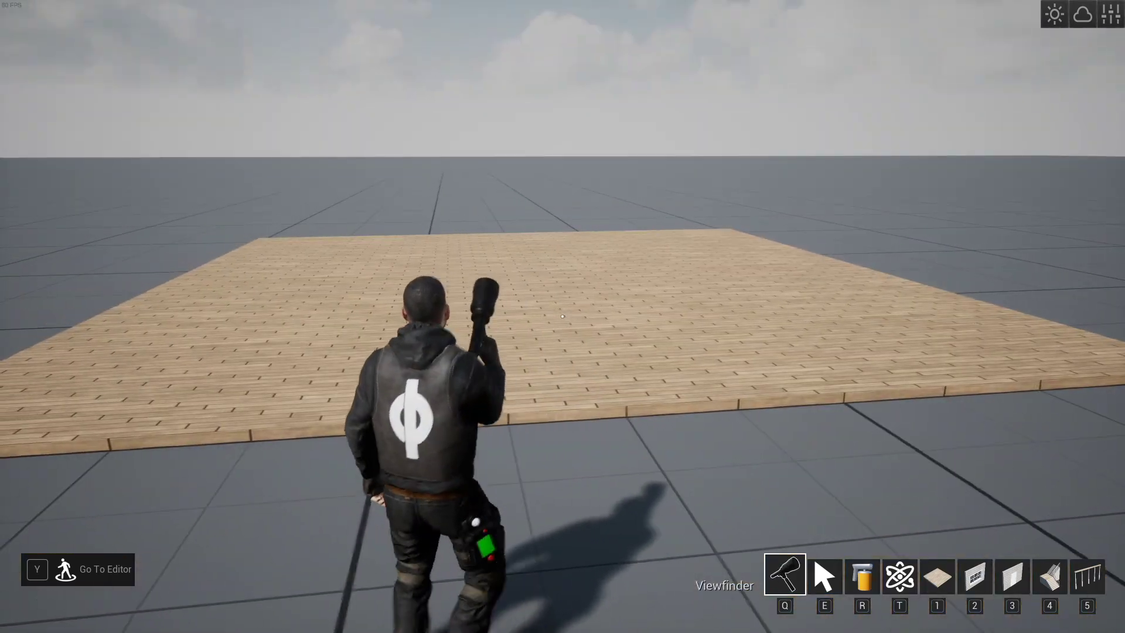
Place a Wall Resi Window 03 piece along the floor's edge while facing it from outside.
{"action": "key", "text": "w"}
{"action": "key", "text": "2"}
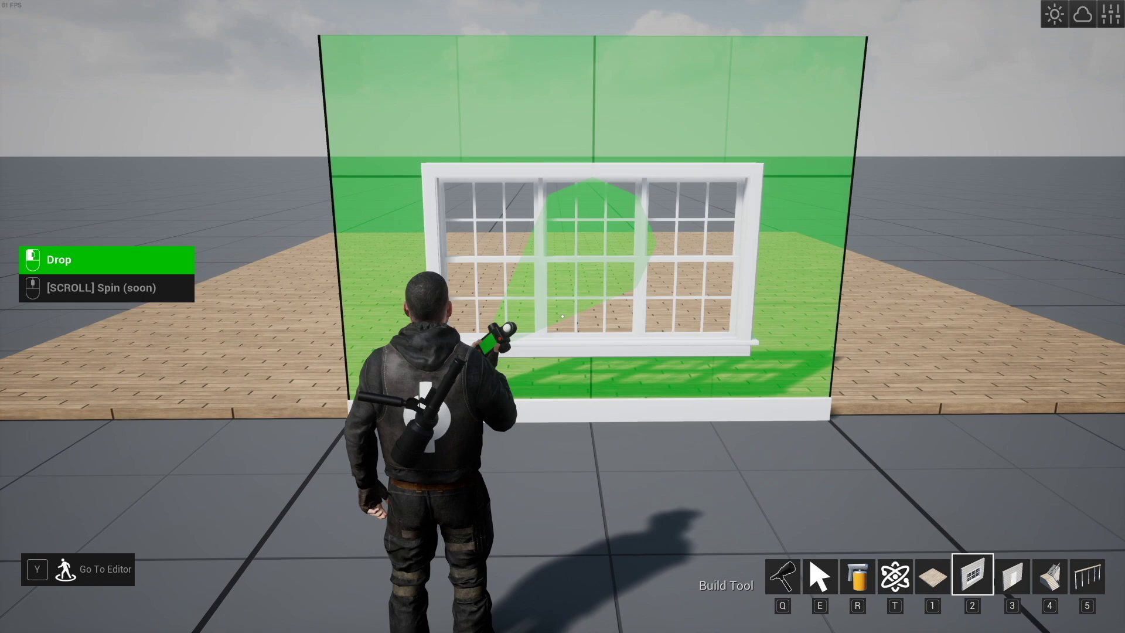
{"action": "left_click", "coordinate": [562, 317]}
{"action": "key", "text": "q"}
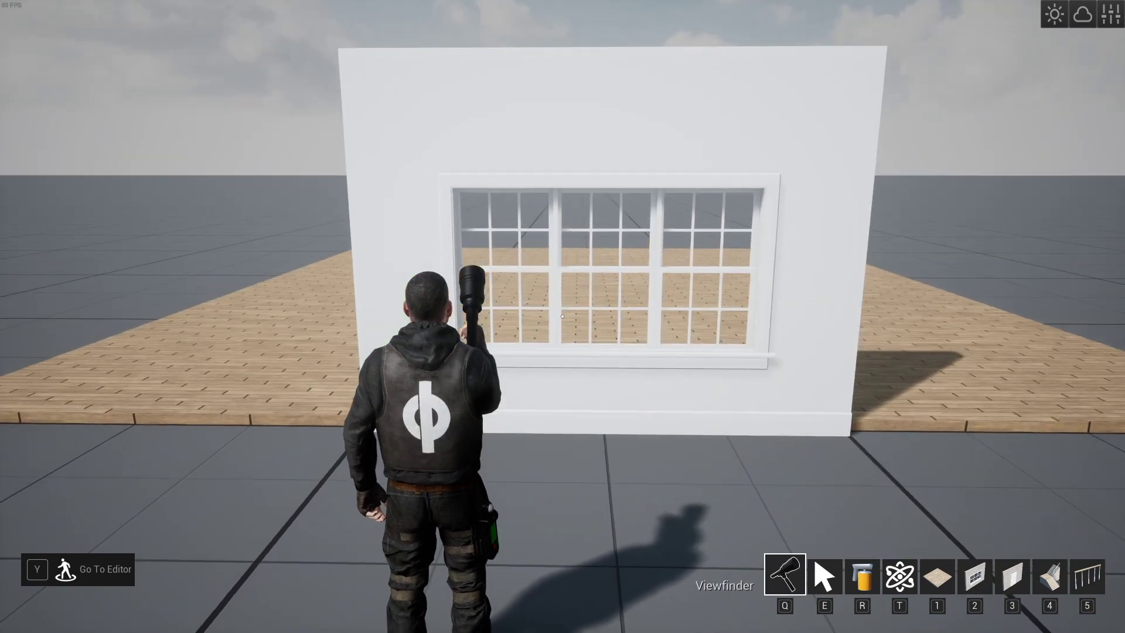
Walk around the placed window wall to examine which way its interior and exterior faces point.
{"action": "key", "text": "a"}
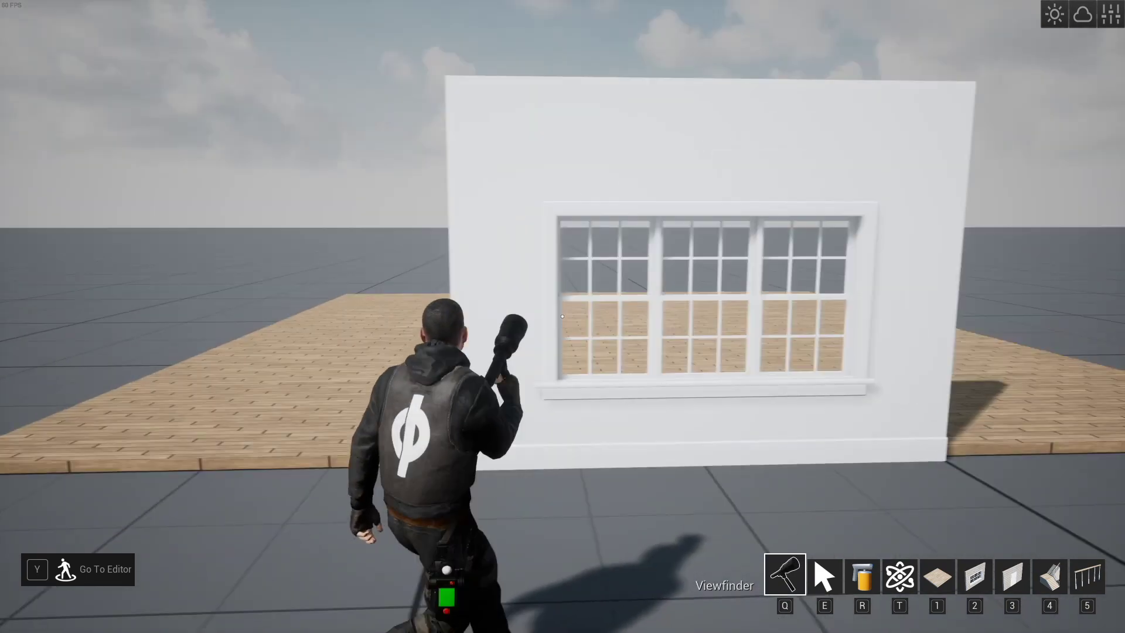
{"action": "key", "text": "w"}
{"action": "key", "text": "a"}
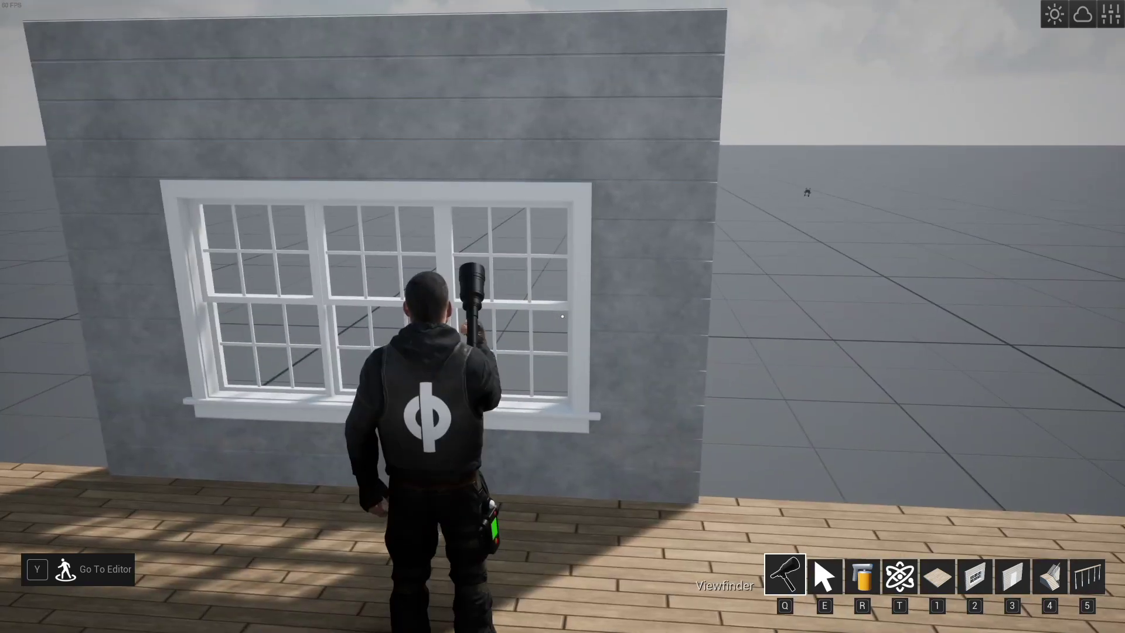
{"action": "key", "text": "s"}
{"action": "key", "text": "w"}
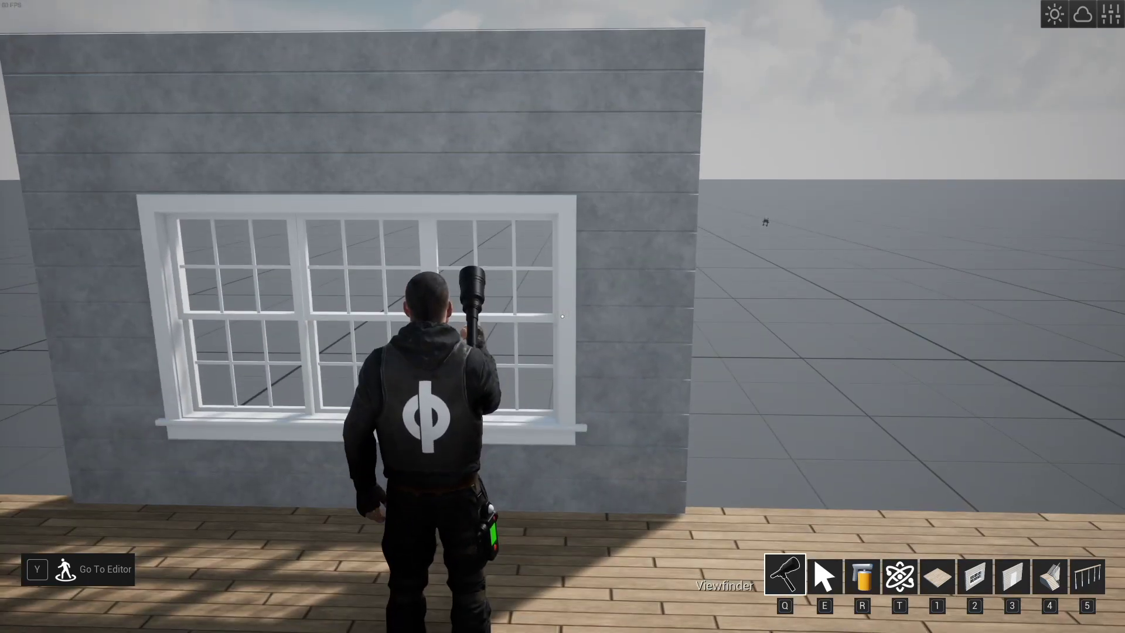
{"action": "key", "text": "d"}
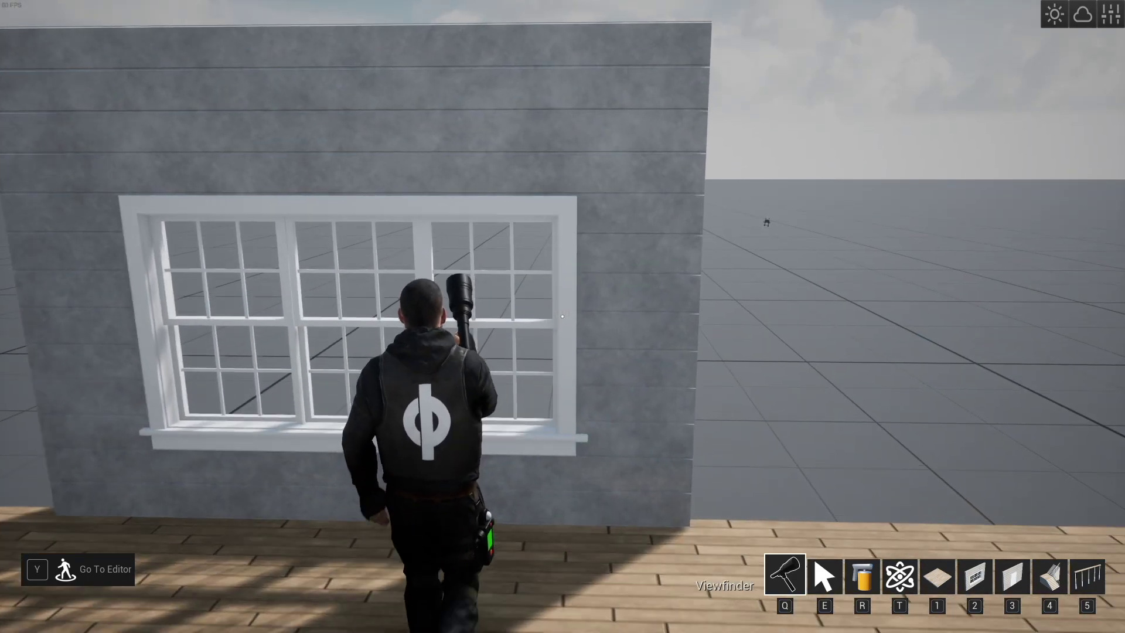
{"action": "key", "text": "w"}
Select the window wall on the floor's edge and delete it.
{"action": "key", "text": "e"}
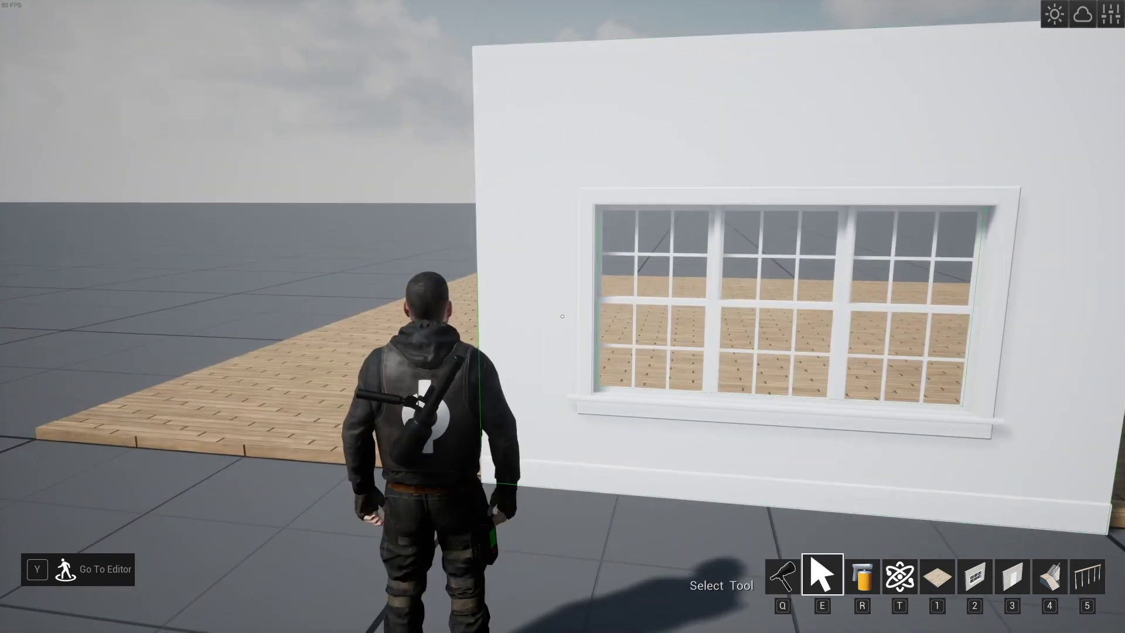
{"action": "left_click", "coordinate": [562, 316]}
{"action": "key", "text": "Delete"}
From inside the floor area, place Wall Resi Window 03 pieces around the perimeter, leaving one gap for an entrance.
{"action": "key", "text": "w"}
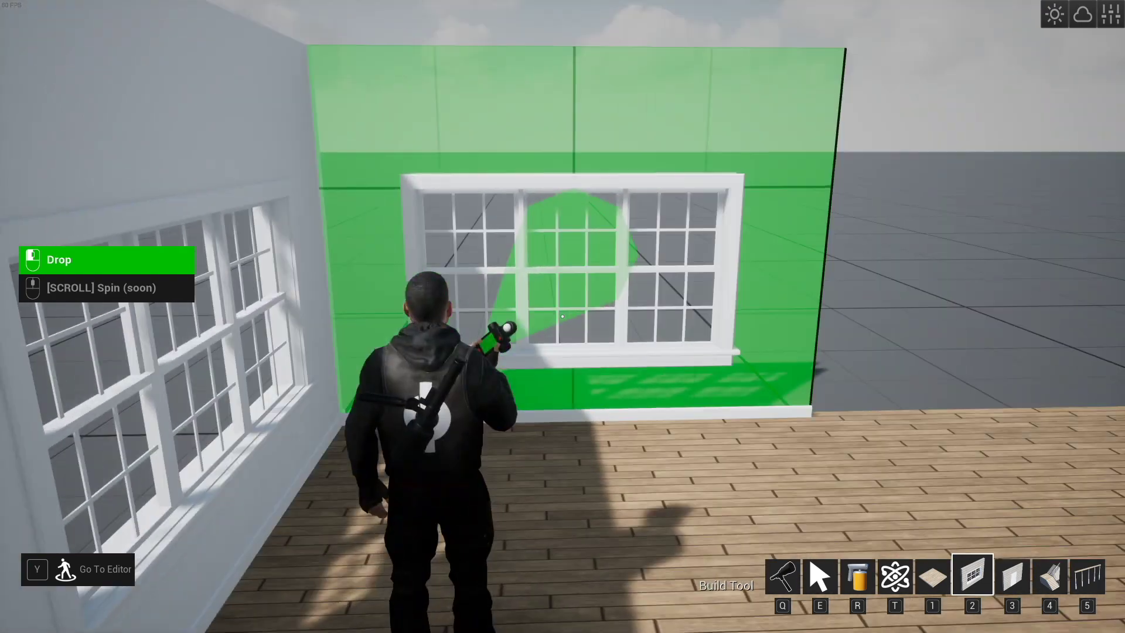
{"action": "left_click", "coordinate": [562, 316]}
{"action": "left_click", "coordinate": [562, 316]}
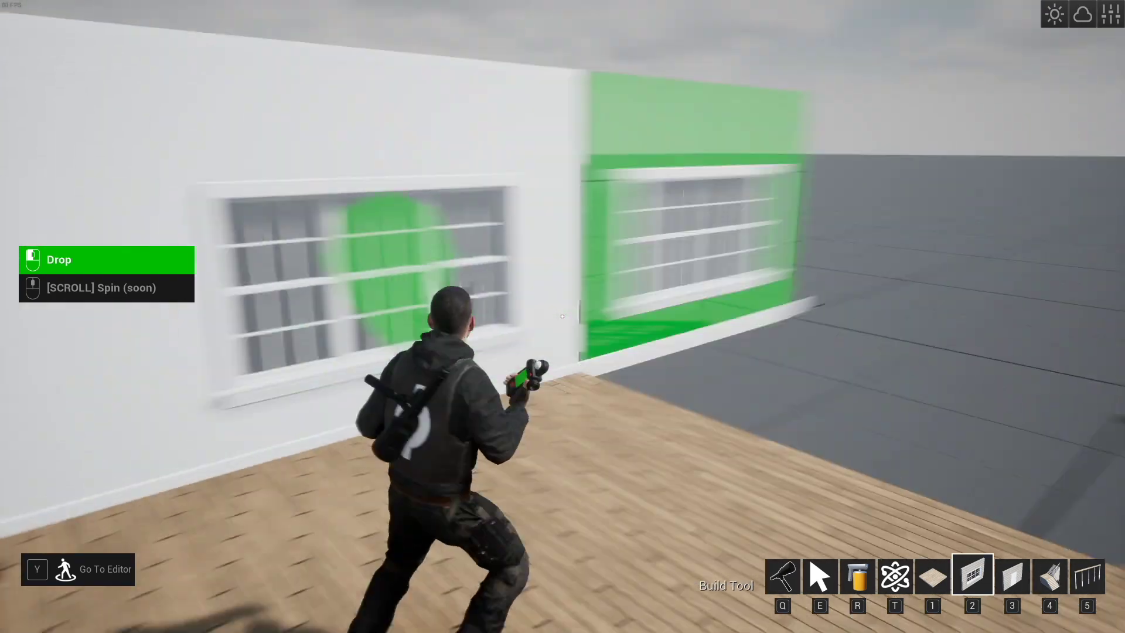
{"action": "key", "text": "q"}
Walk around the outside of the house to inspect the exterior walls, corners and entrance gap.
{"action": "key", "text": "s"}
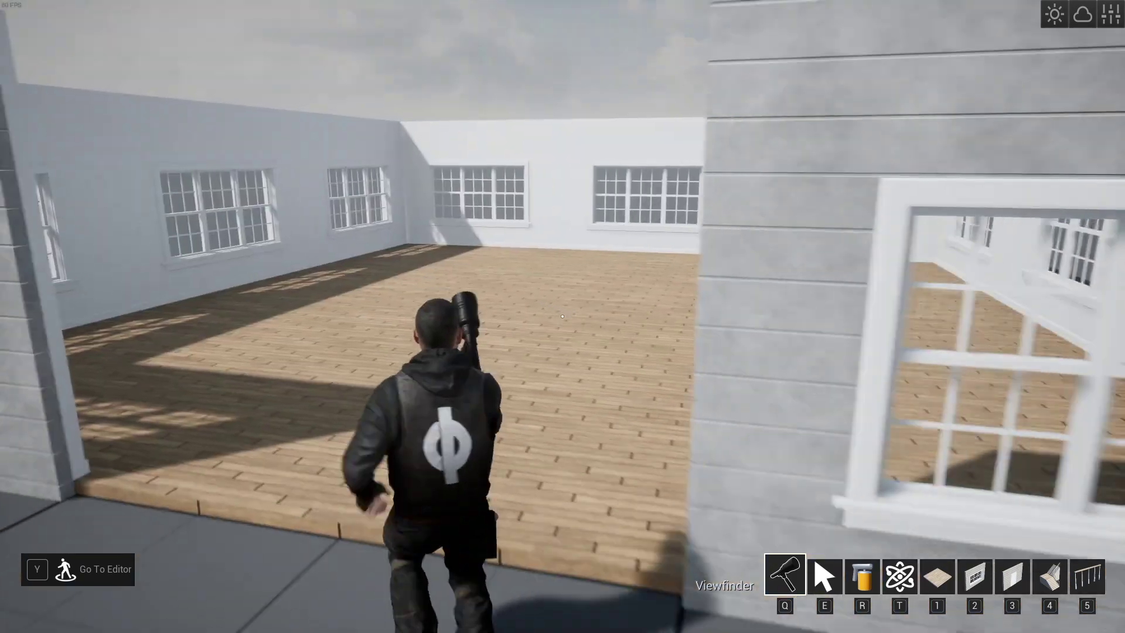
{"action": "key", "text": "w"}
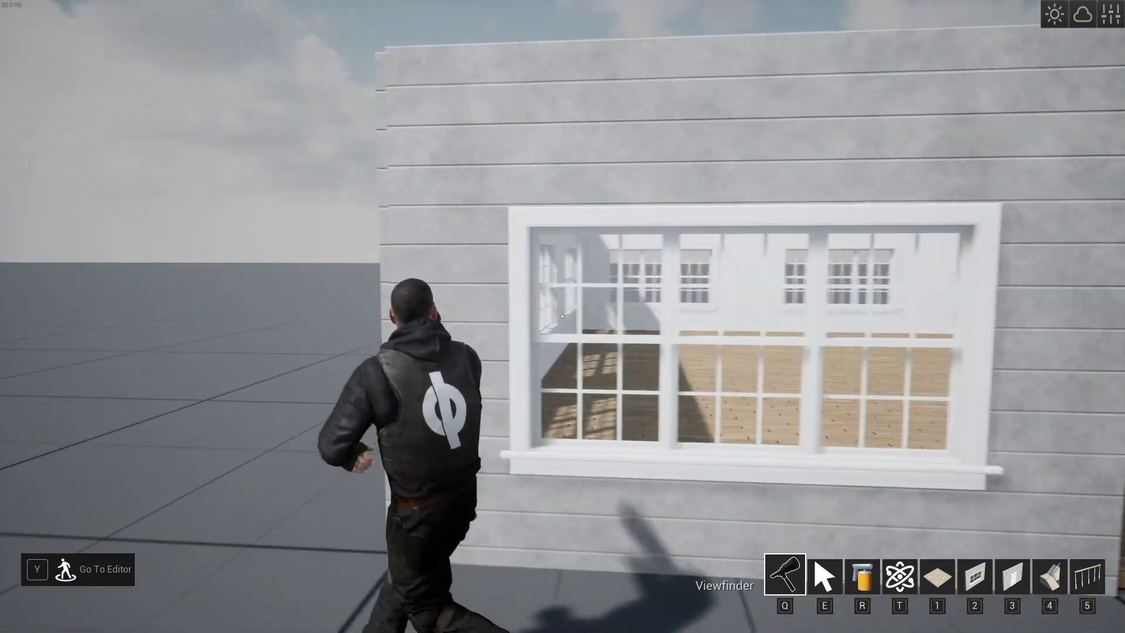
{"action": "key", "text": "a"}
{"action": "key", "text": "a"}
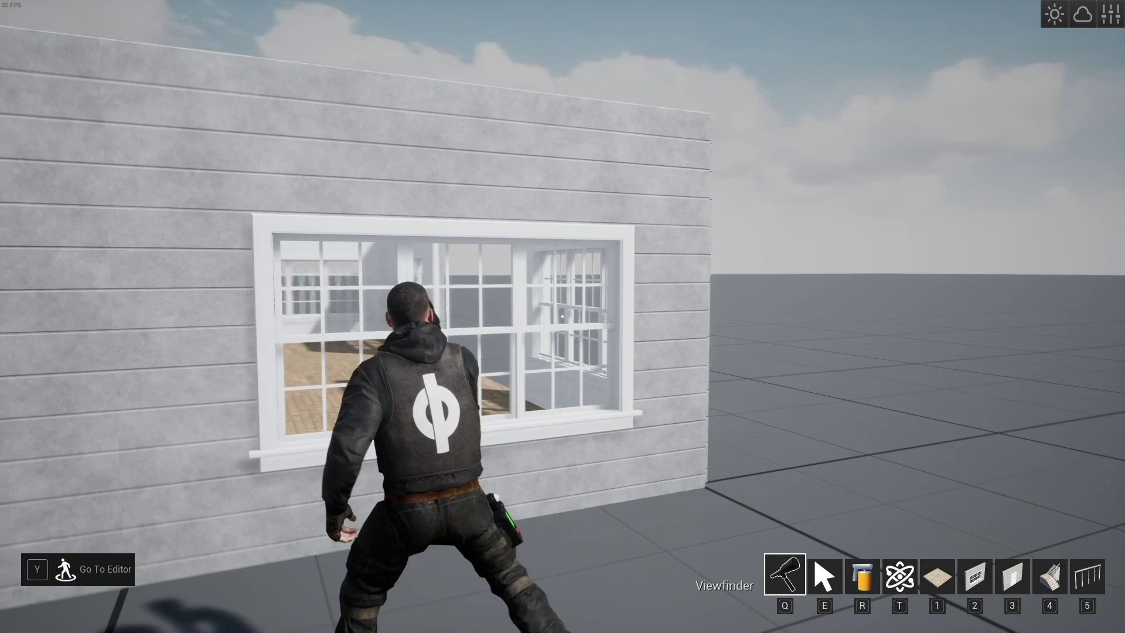
{"action": "key", "text": "d"}
{"action": "key", "text": "w"}
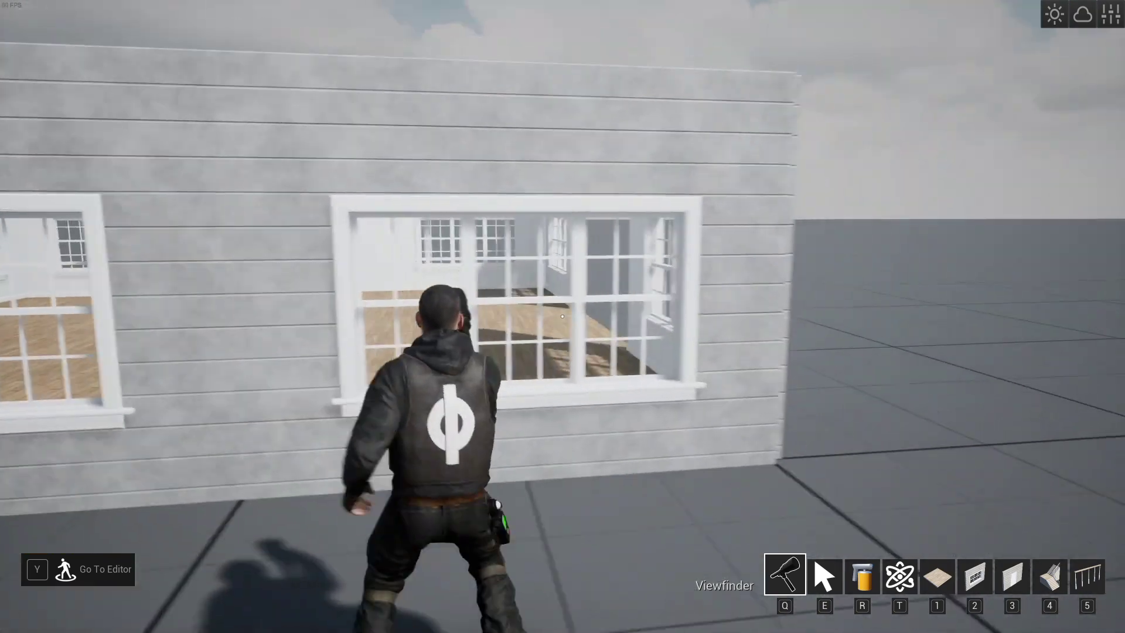
{"action": "key", "text": "w"}
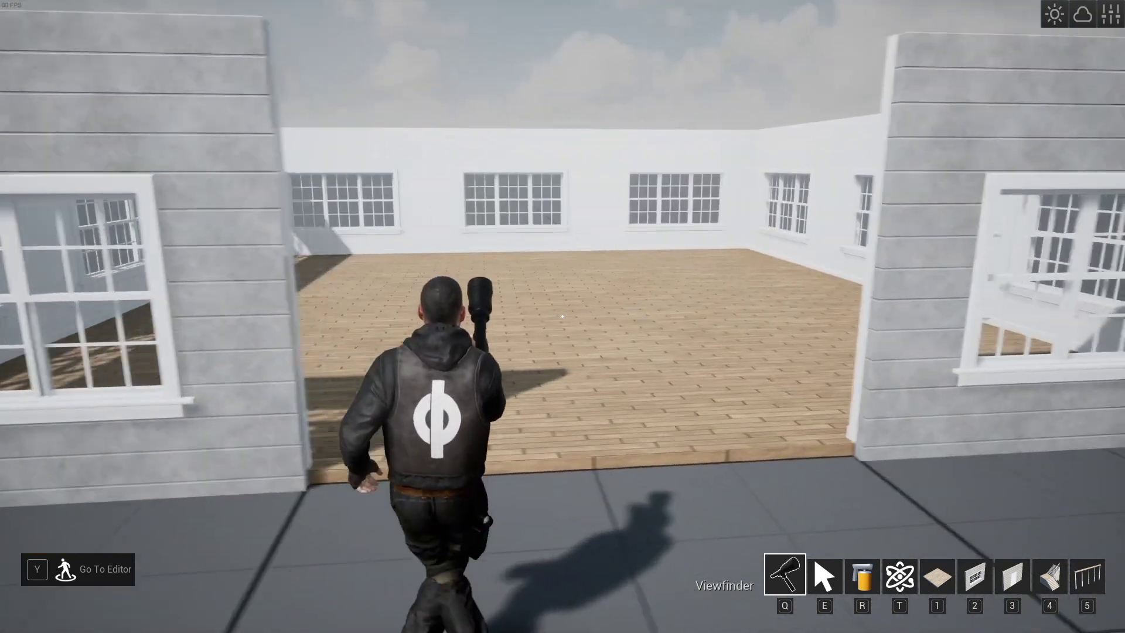
Fill the remaining gap in the ground-floor wall with the door wall piece and check its exterior.
{"action": "key", "text": "w"}
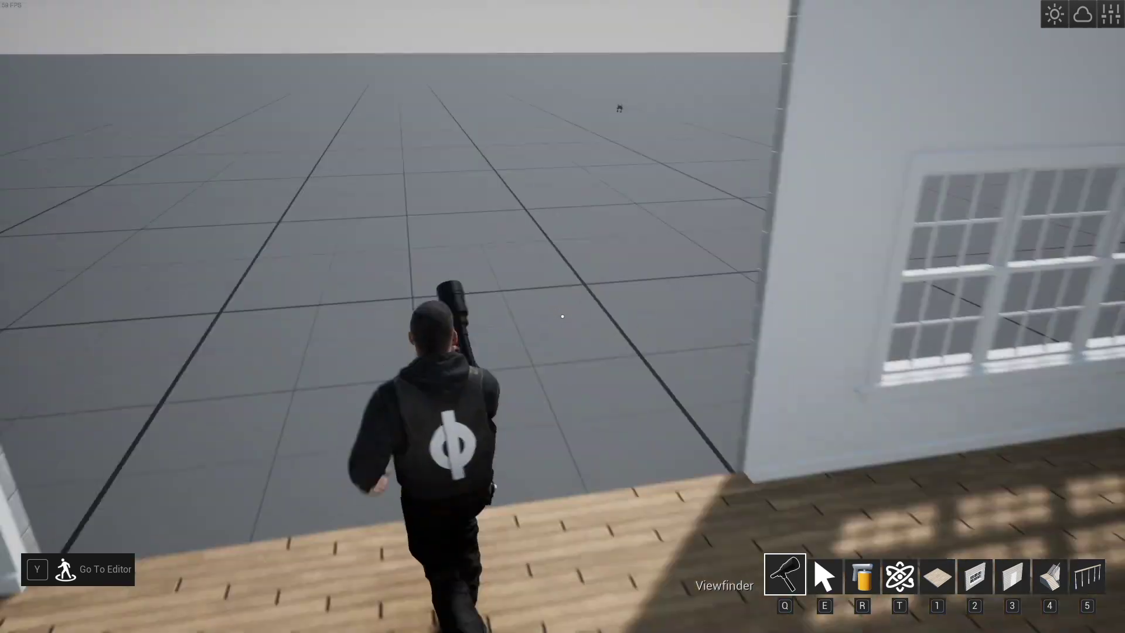
{"action": "key", "text": "s"}
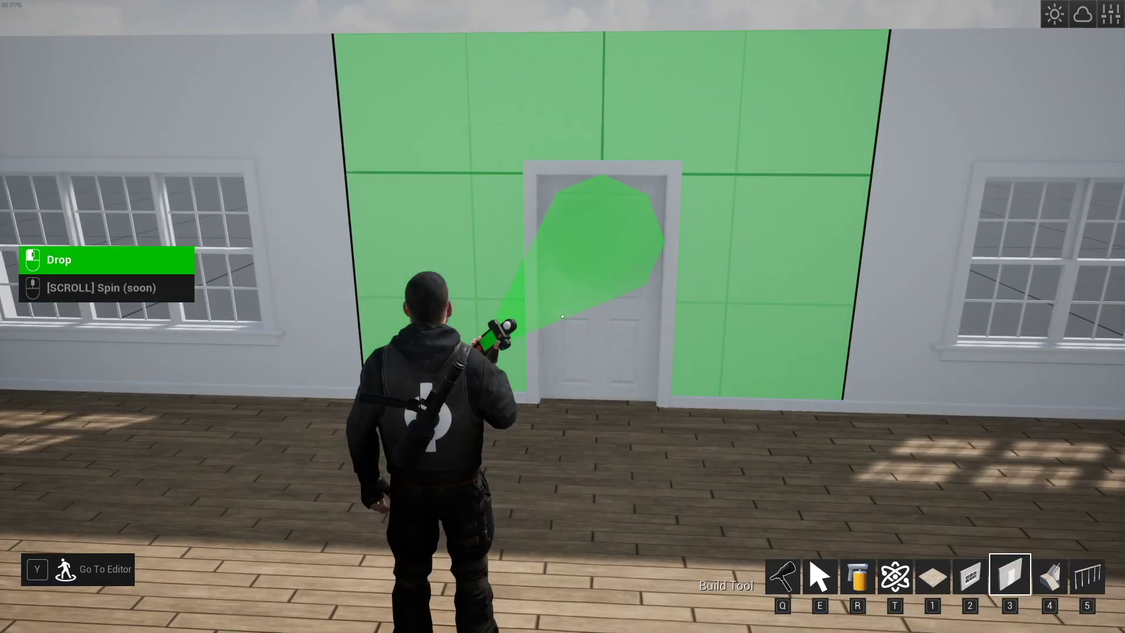
{"action": "key", "text": "q"}
{"action": "key", "text": "w"}
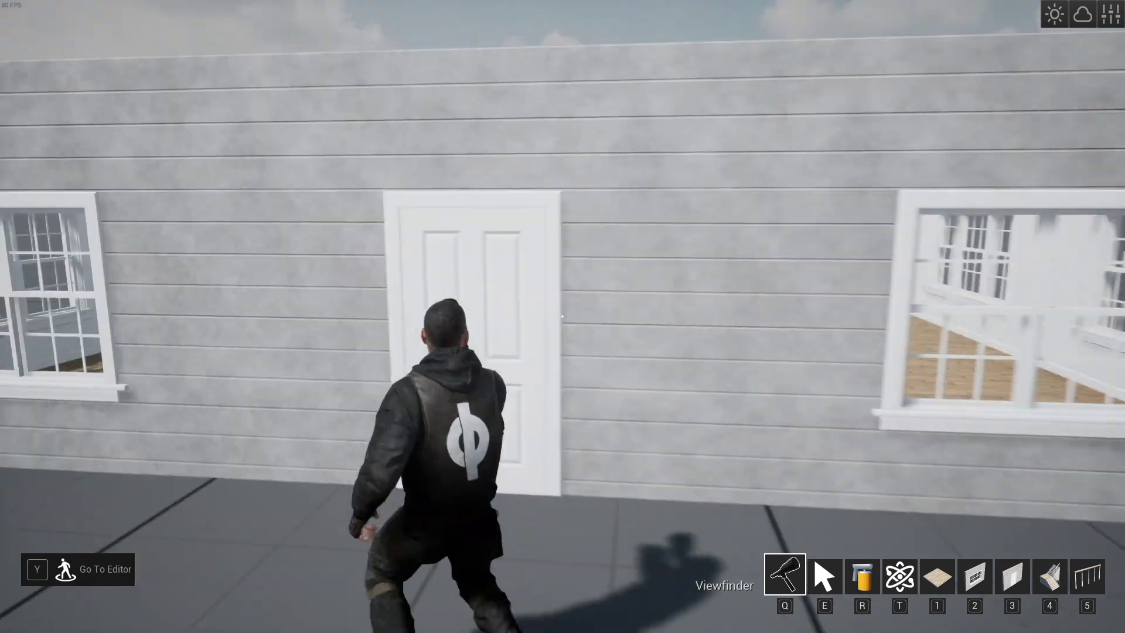
{"action": "key", "text": "s"}
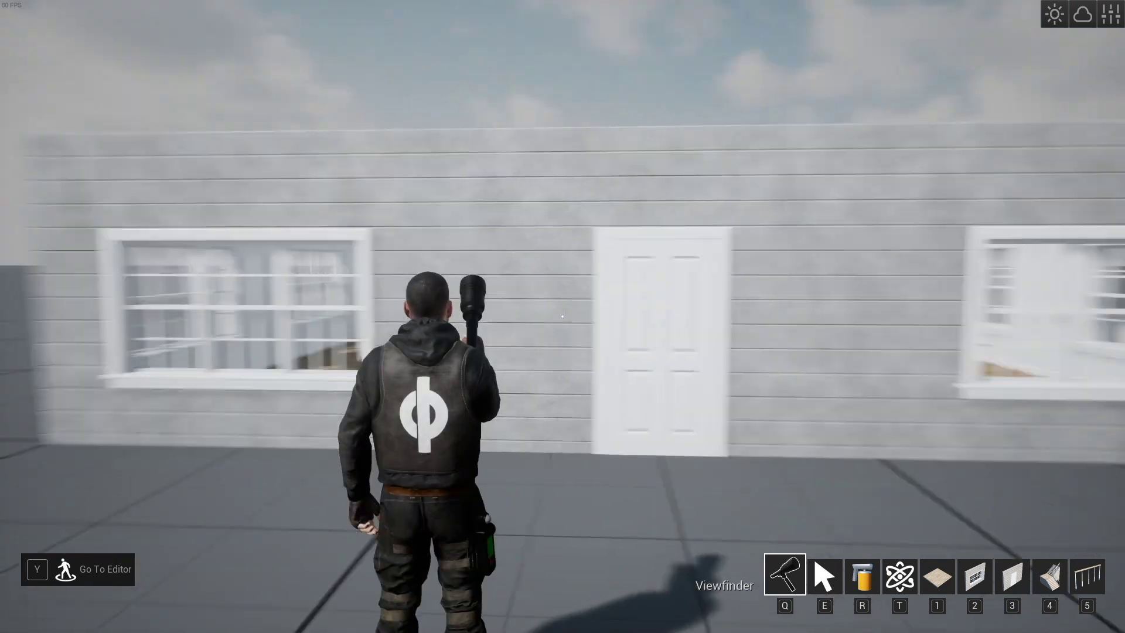
{"action": "key", "text": "a"}
{"action": "key", "text": "a"}
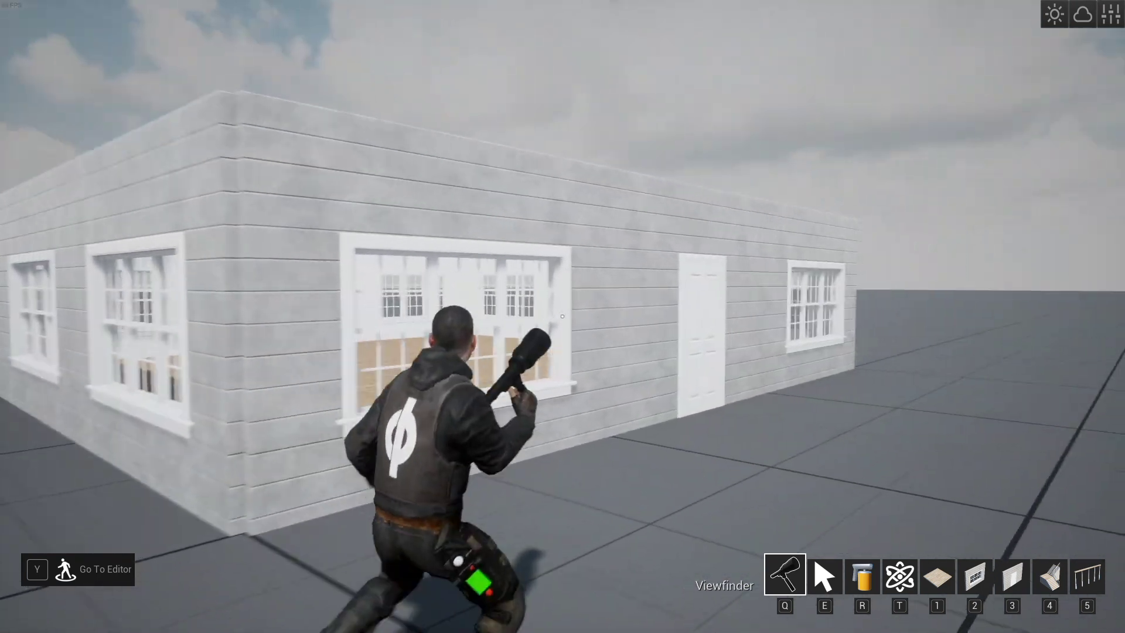
Position the staircase with its landing against the ground-floor window wall and place it.
{"action": "key", "text": "w"}
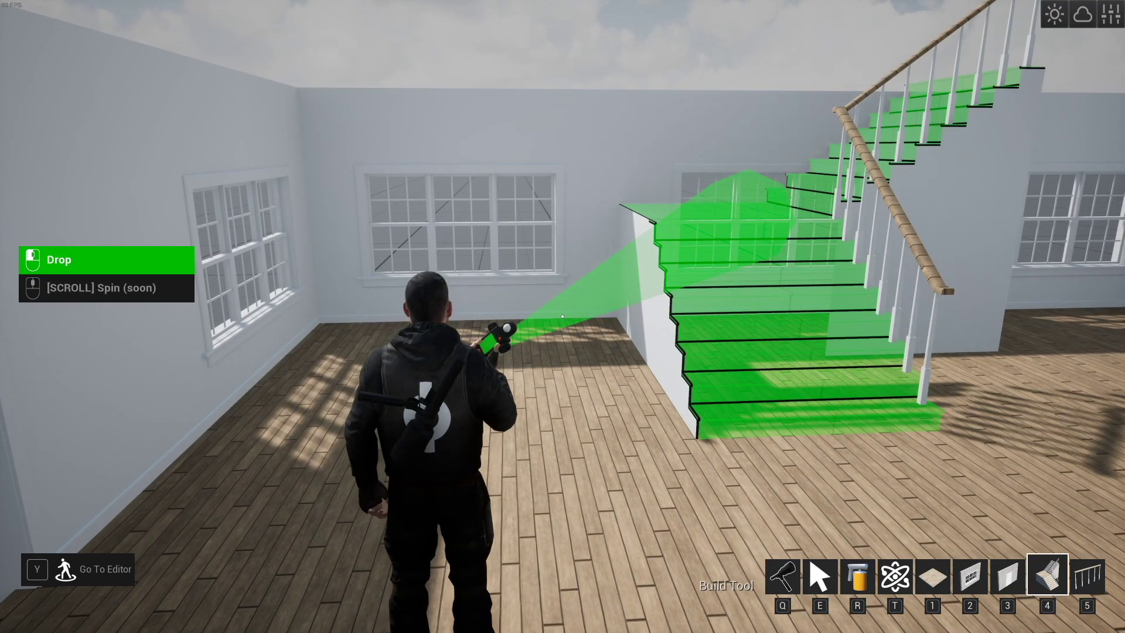
{"action": "key", "text": "d"}
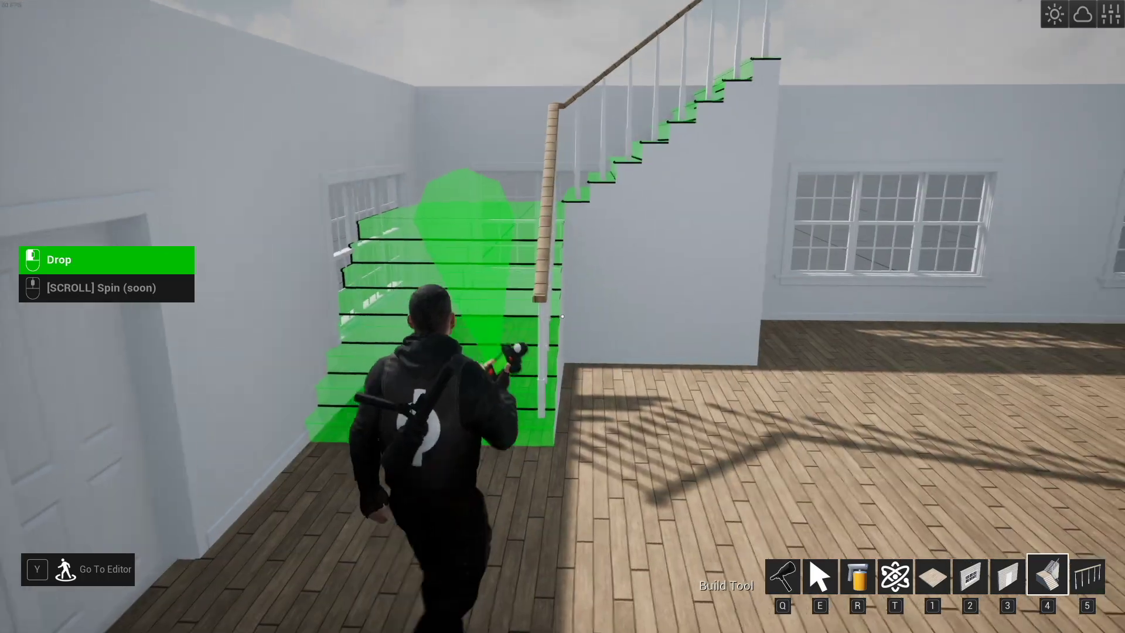
{"action": "key", "text": "w"}
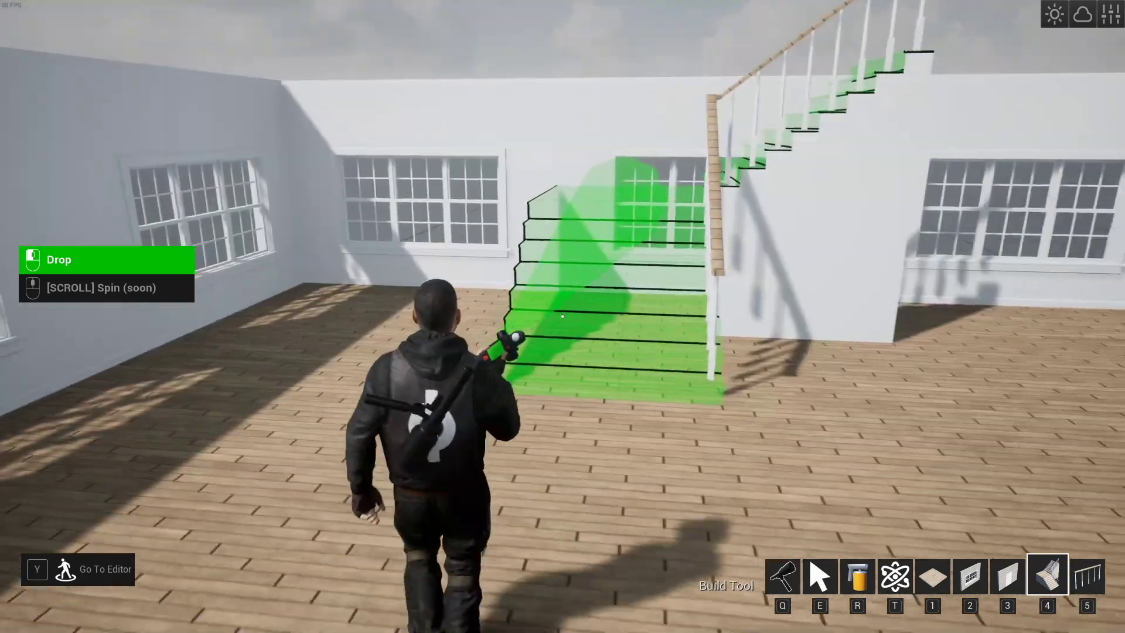
{"action": "key", "text": "s"}
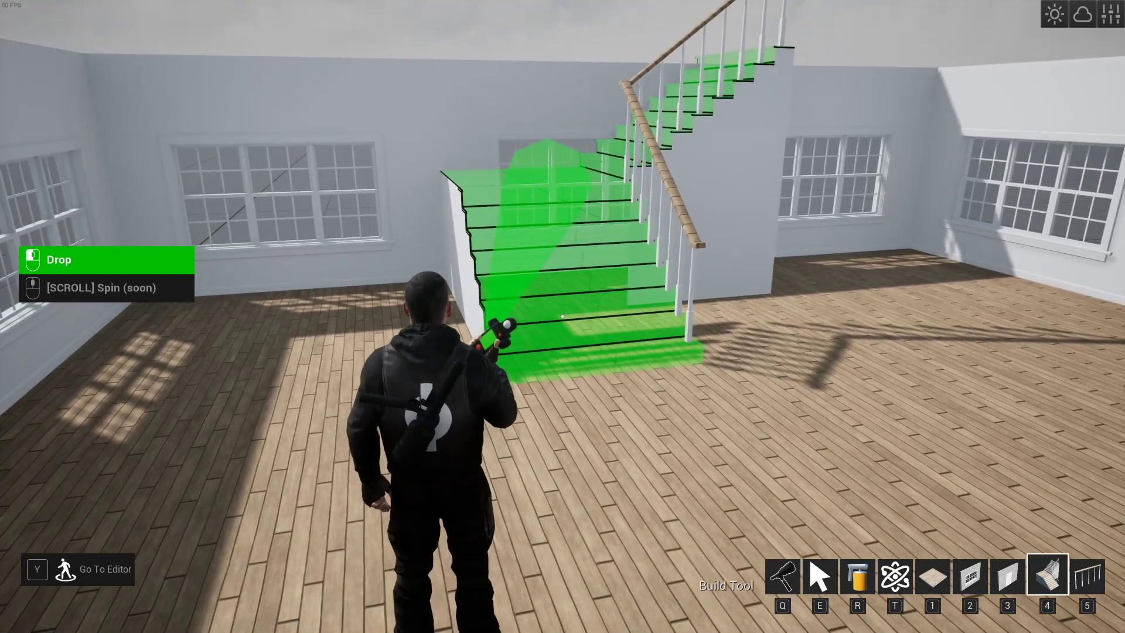
{"action": "left_click", "coordinate": [562, 317]}
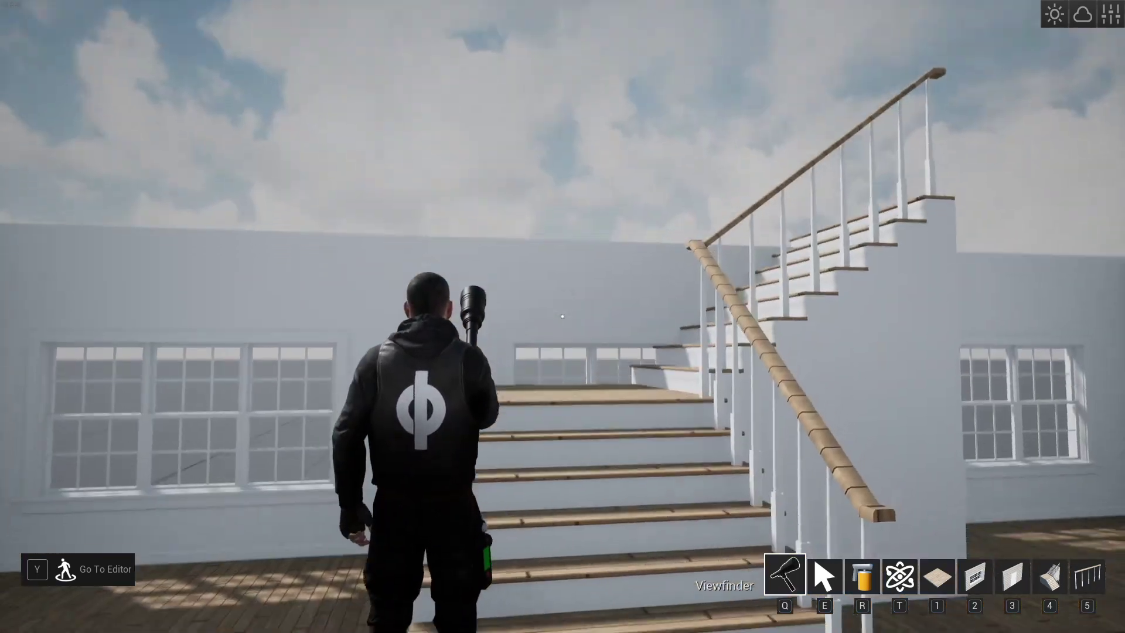
Climb the stairs and lay the upper-storey floor pieces on the walls, leaving an opening over the staircase.
{"action": "key", "text": "w"}
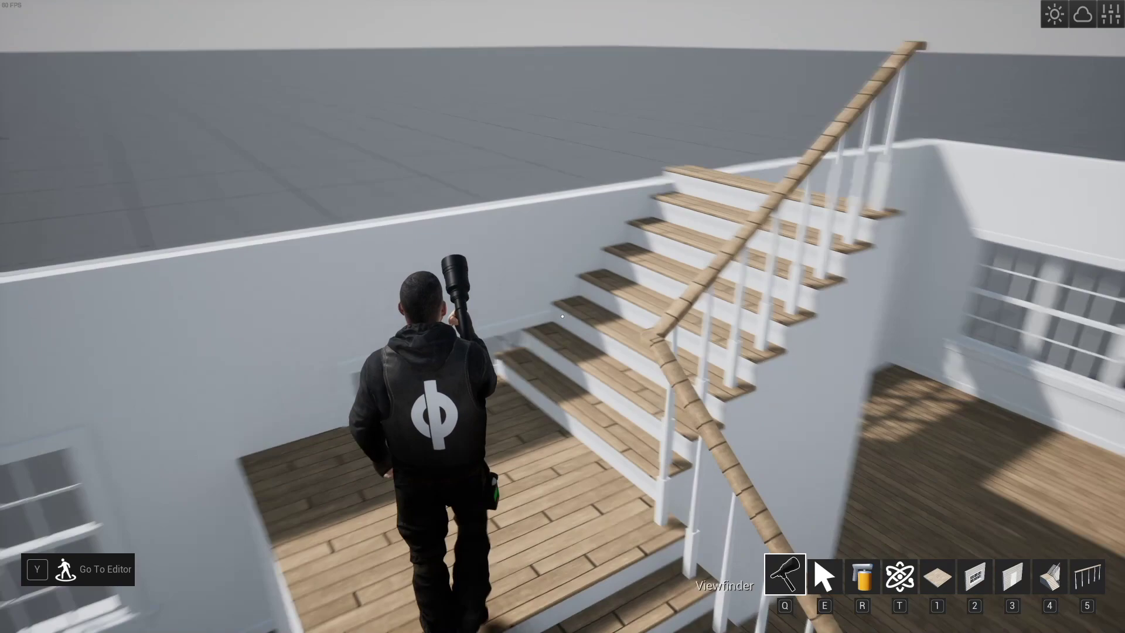
{"action": "key", "text": "w"}
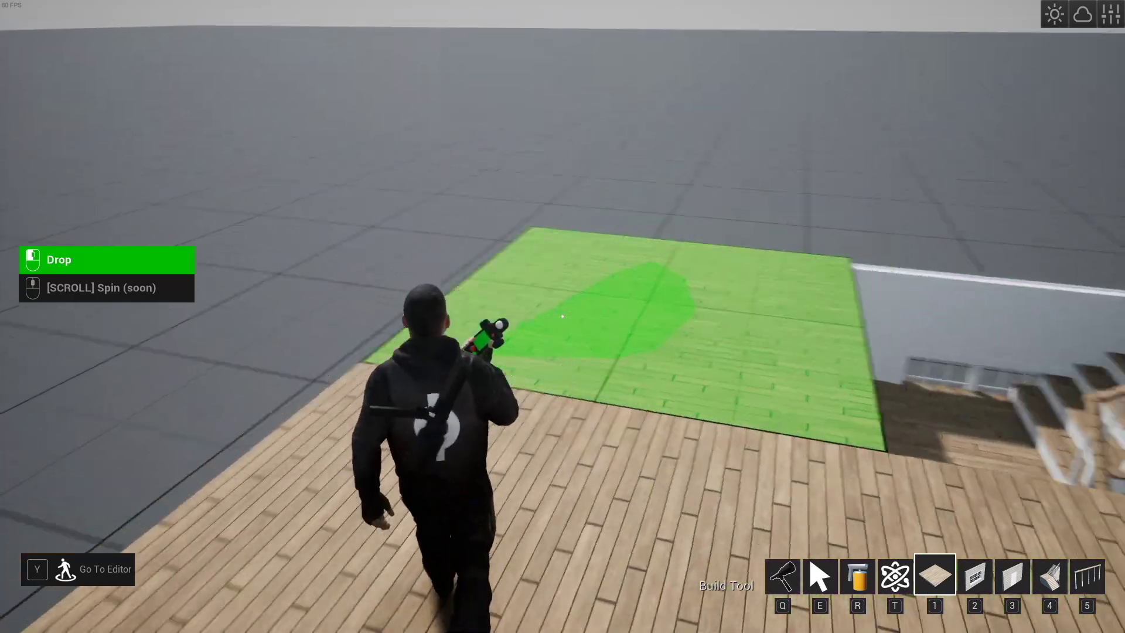
{"action": "key", "text": "q"}
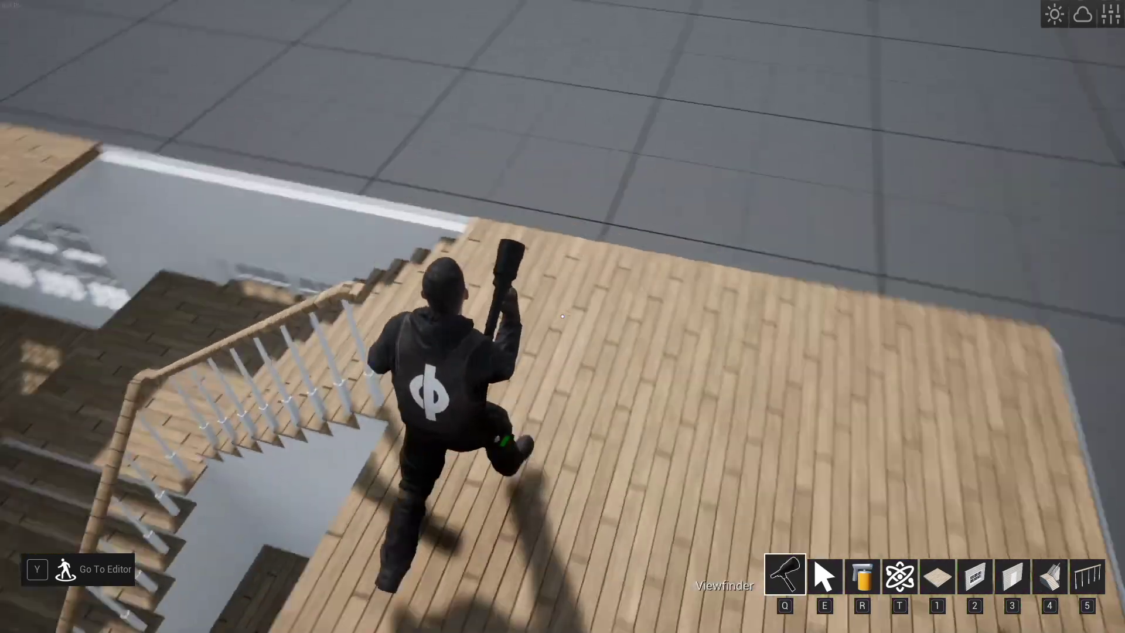
Walk around and up the staircase to examine how it fits the ceiling opening and the upper floor.
{"action": "key", "text": "w"}
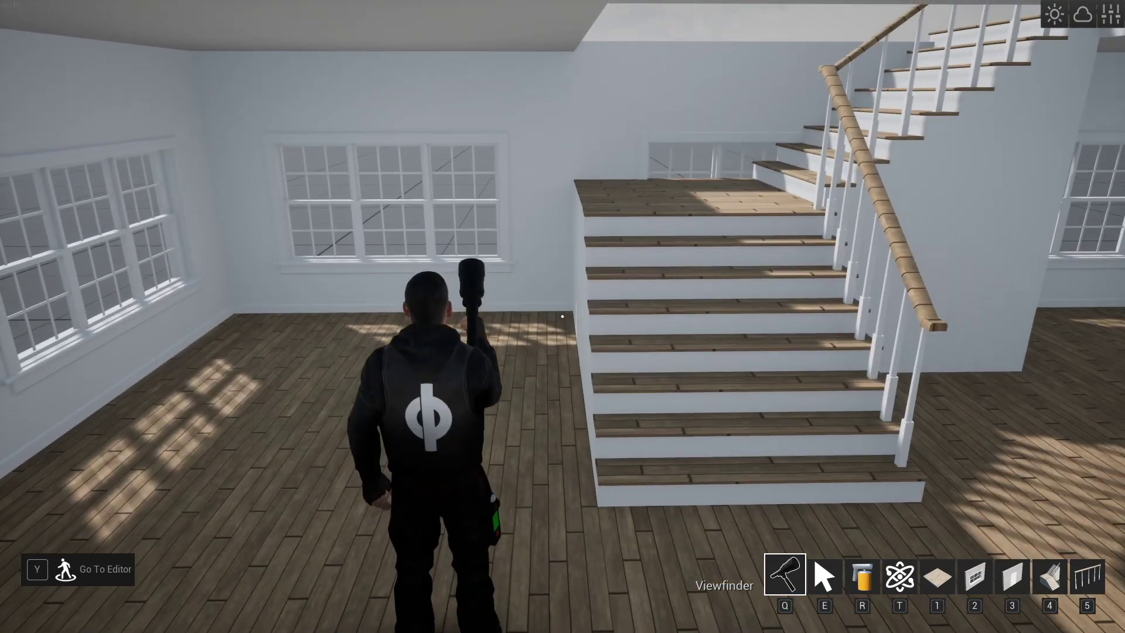
{"action": "key", "text": "w"}
{"action": "key", "text": "a"}
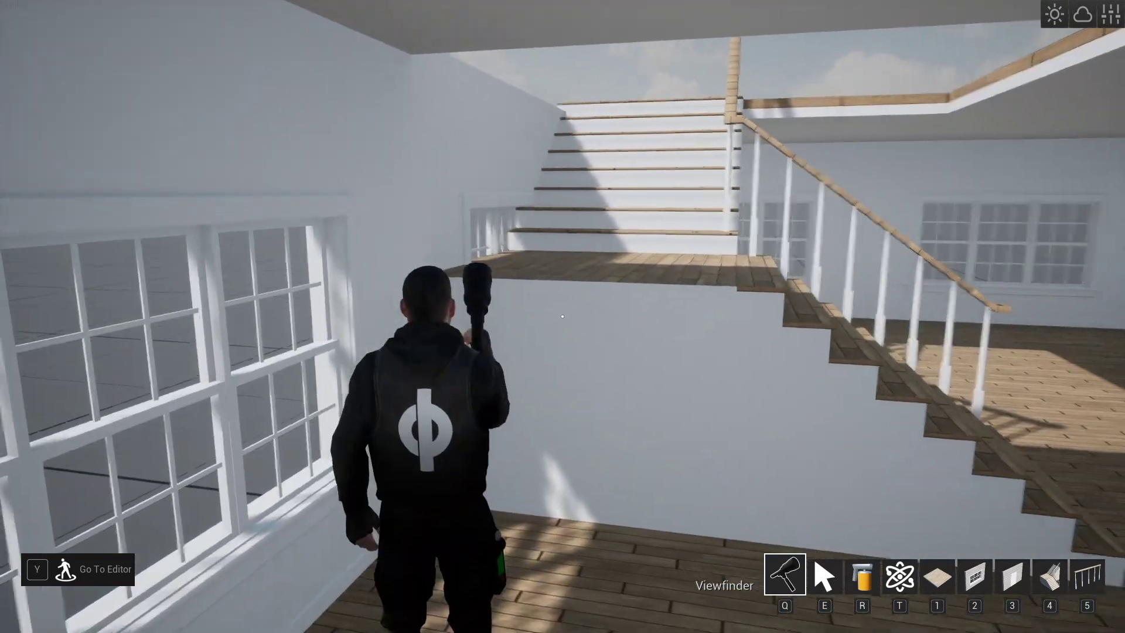
{"action": "key", "text": "d"}
{"action": "key", "text": "w"}
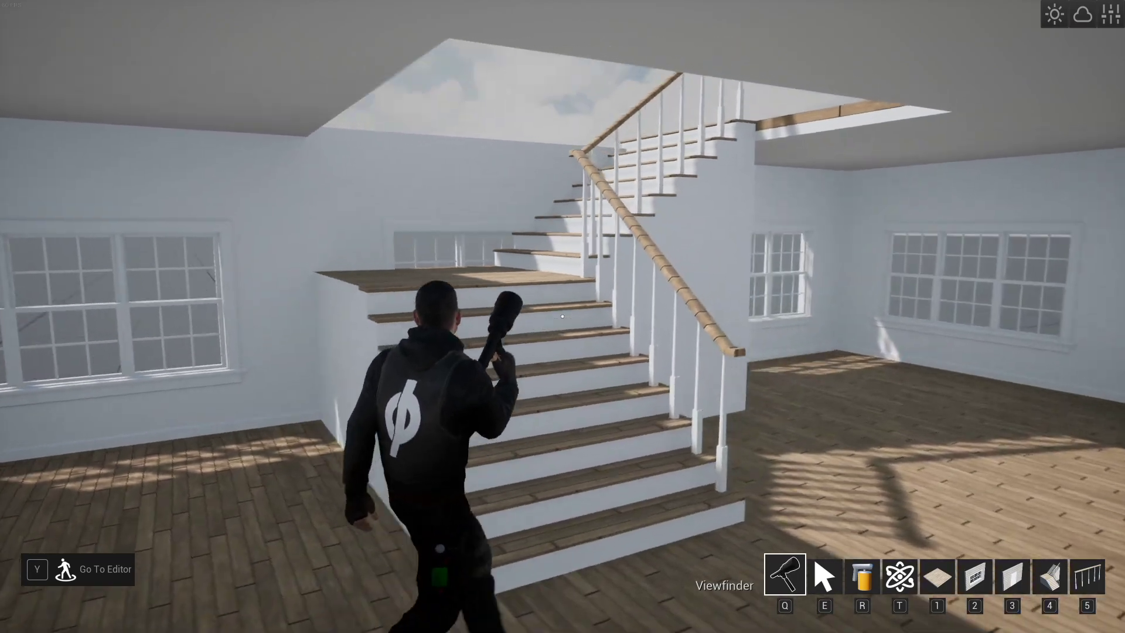
{"action": "key", "text": "w"}
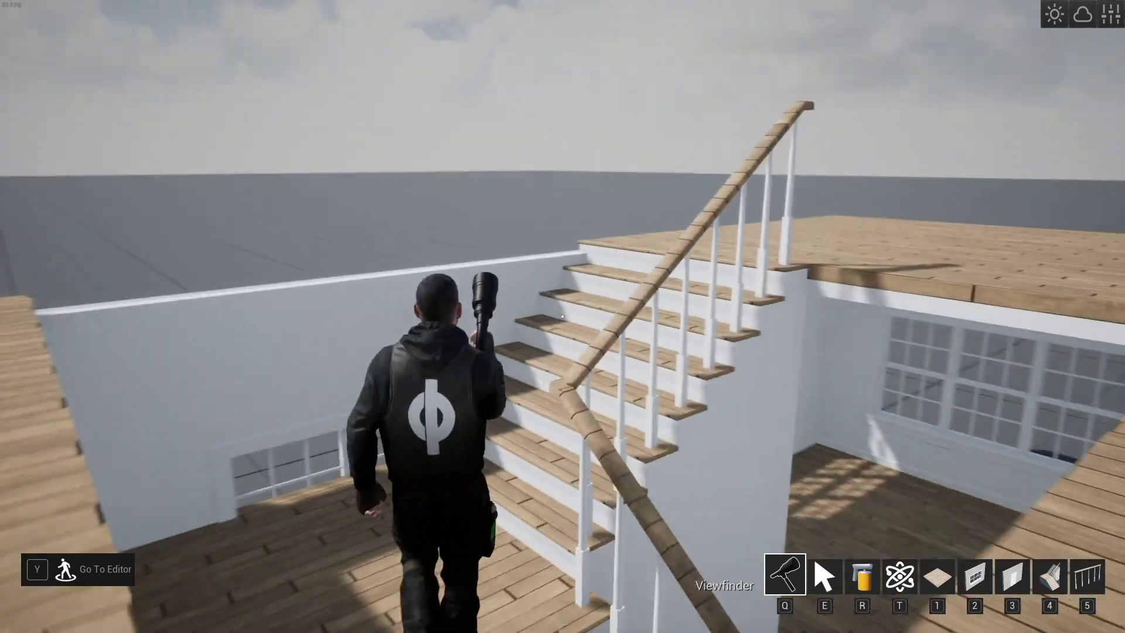
Place window wall pieces around the full perimeter of the upper floor, including above the staircase.
{"action": "key", "text": "2"}
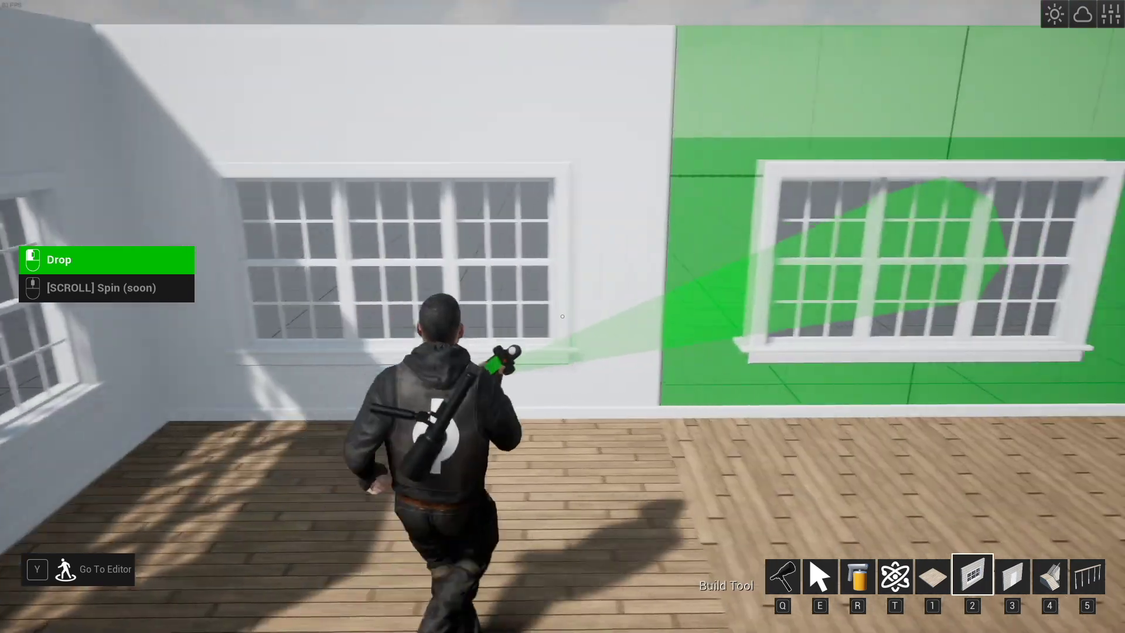
{"action": "key", "text": "d"}
{"action": "left_click", "coordinate": [562, 316]}
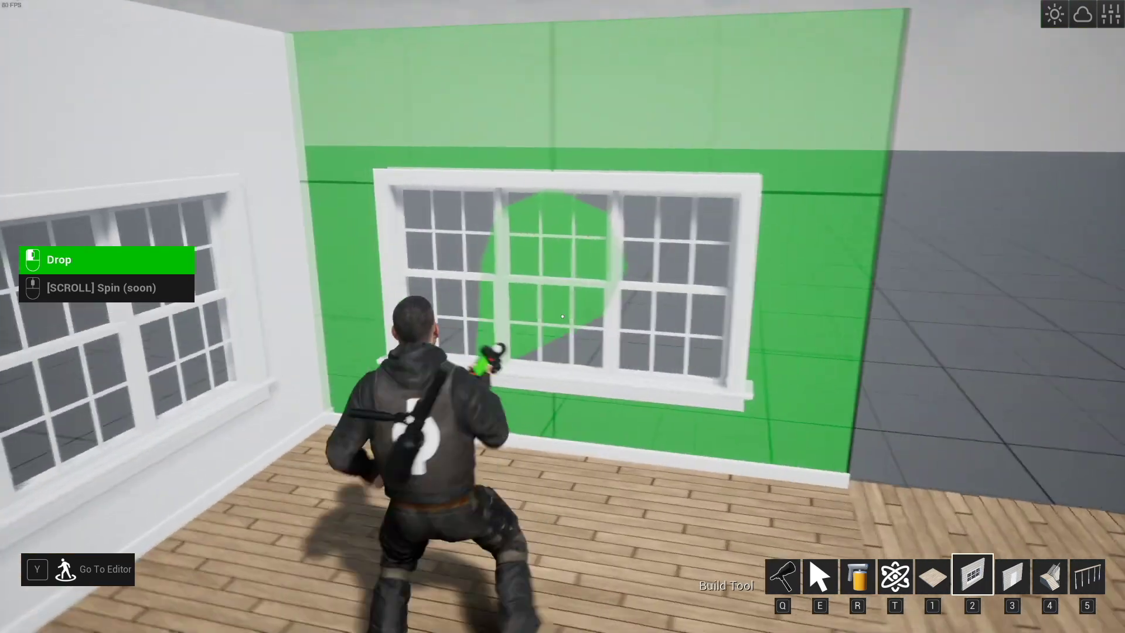
{"action": "left_click", "coordinate": [562, 317]}
{"action": "key", "text": "d"}
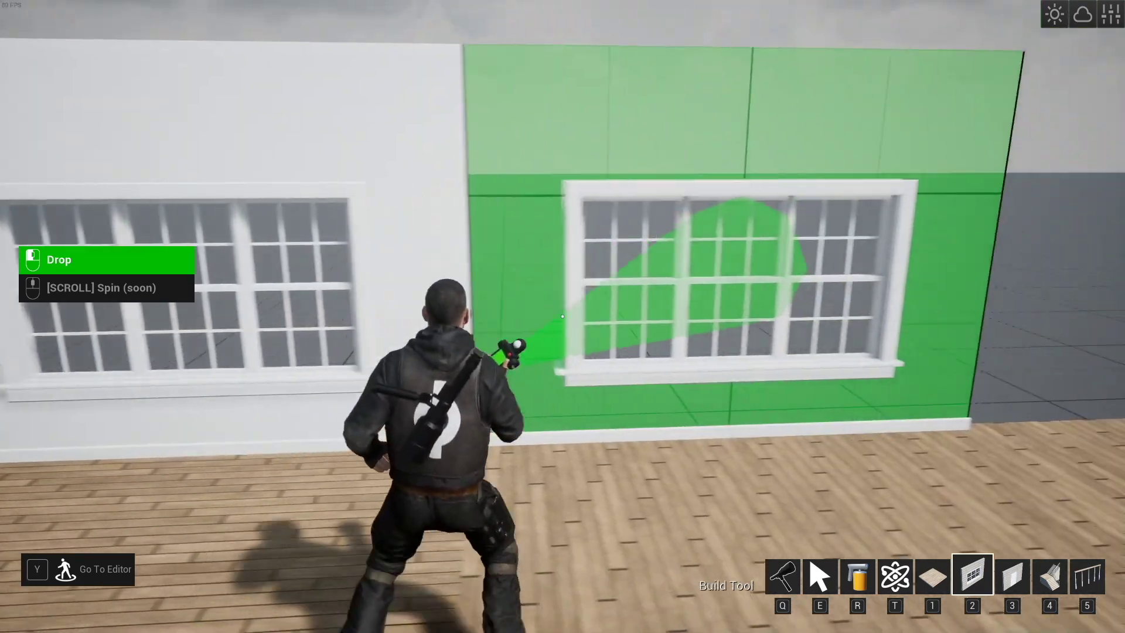
{"action": "left_click", "coordinate": [562, 316]}
{"action": "key", "text": "d"}
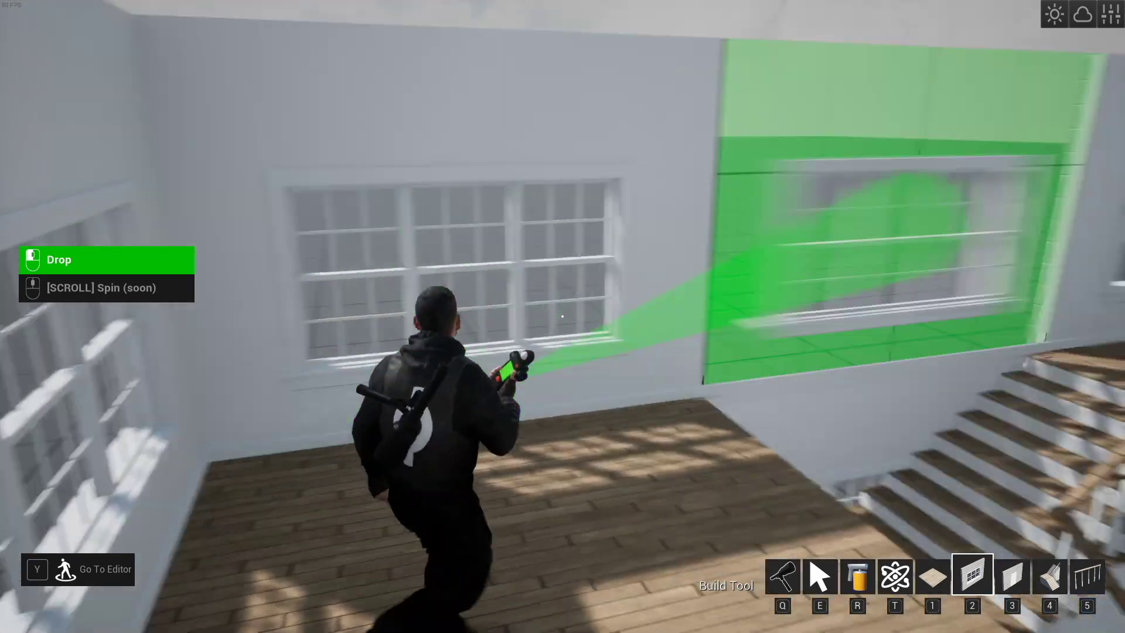
{"action": "key", "text": "q"}
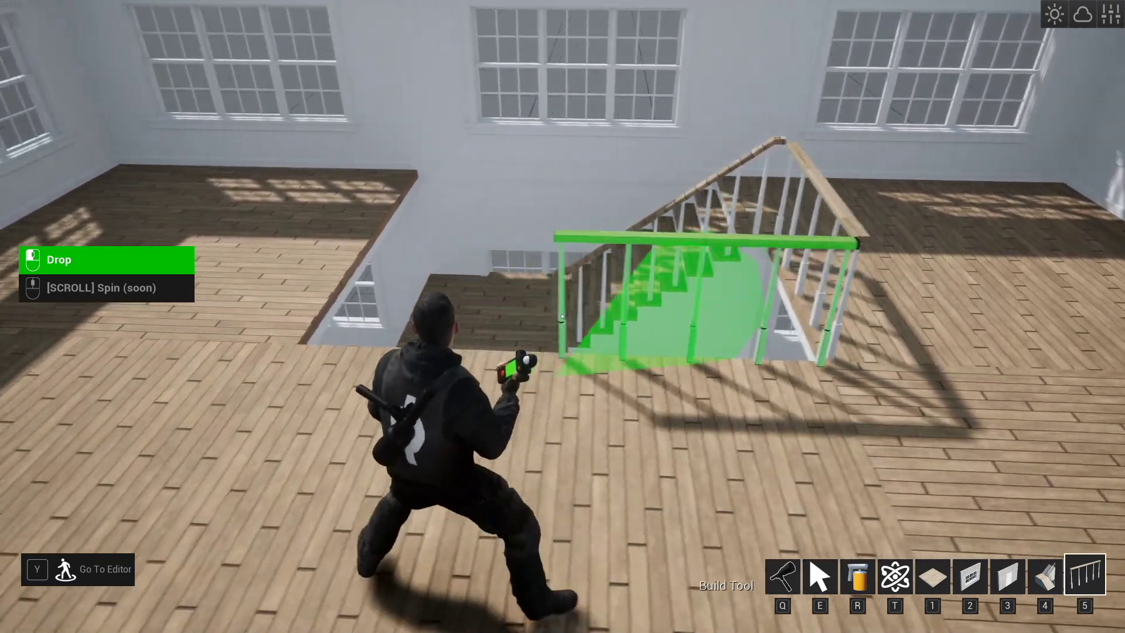
Place railing pieces along the open edges of the upper-floor stairwell, keeping the top of the stairs accessible.
{"action": "left_click", "coordinate": [562, 317]}
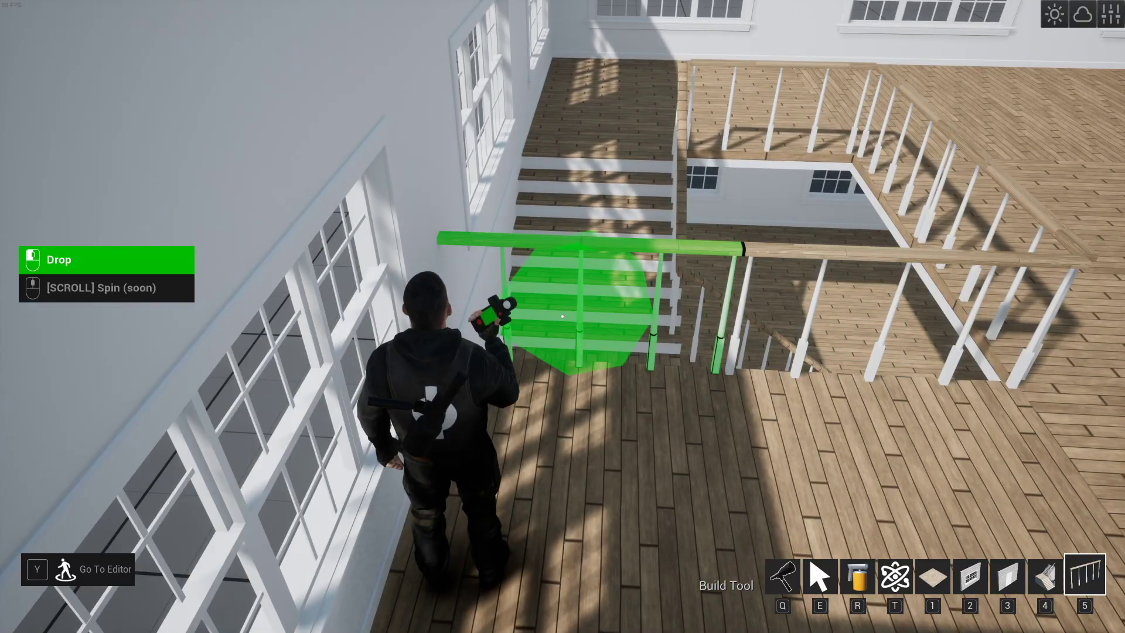
{"action": "key", "text": "q"}
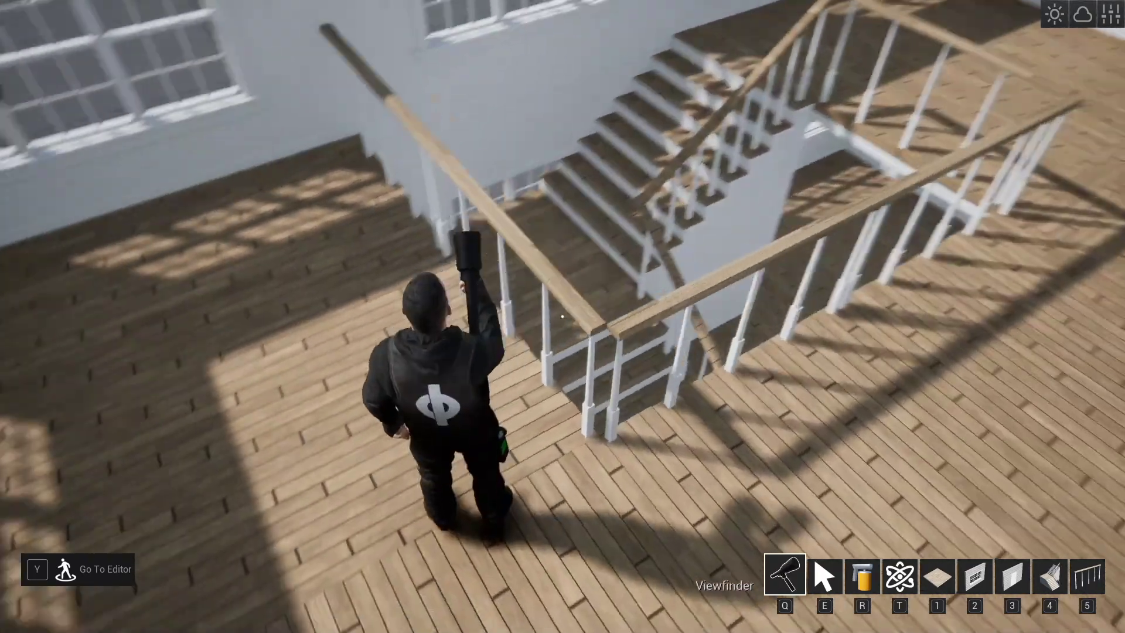
{"action": "key", "text": "d"}
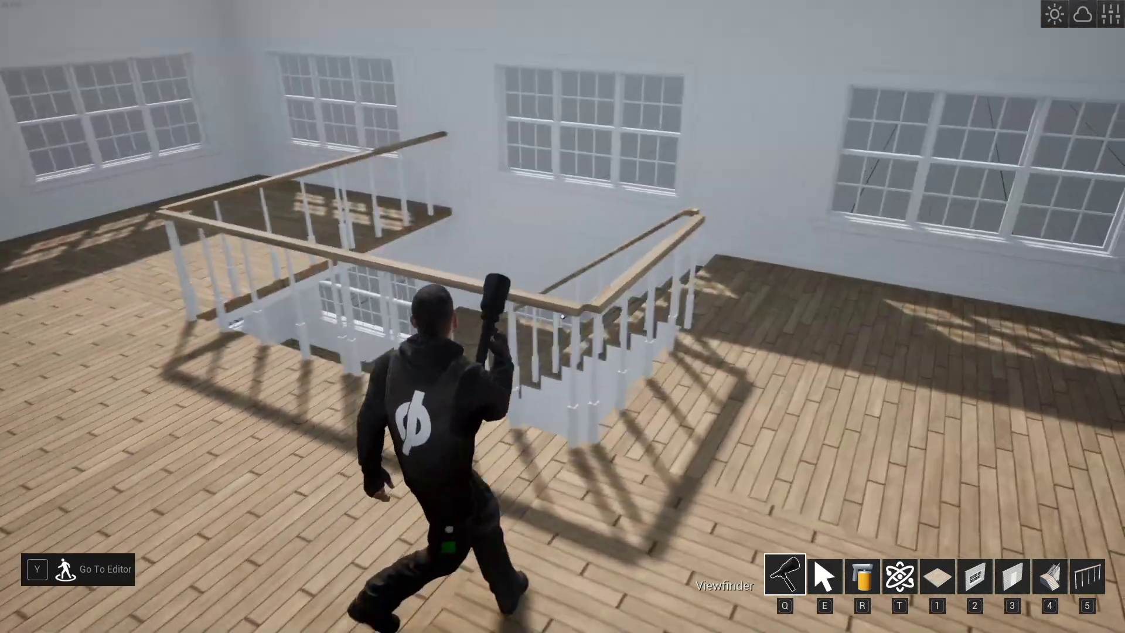
Walk around the stairwell on the upper floor to inspect the railings, stairs and surrounding walls.
{"action": "key", "text": "w"}
{"action": "key", "text": "space"}
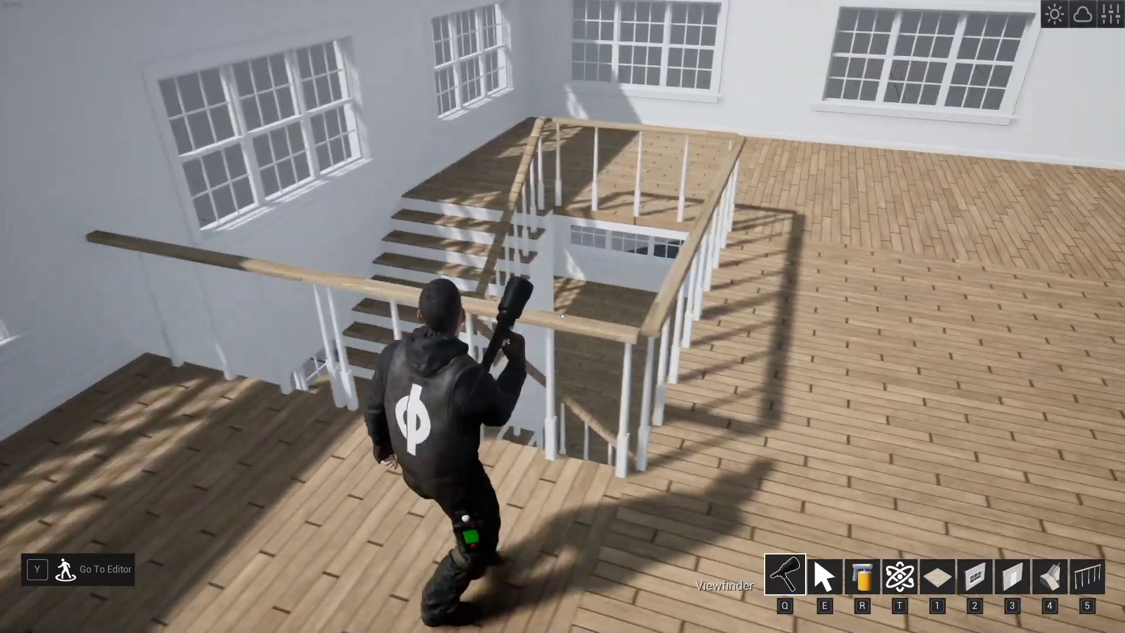
{"action": "key", "text": "a"}
{"action": "key", "text": "d"}
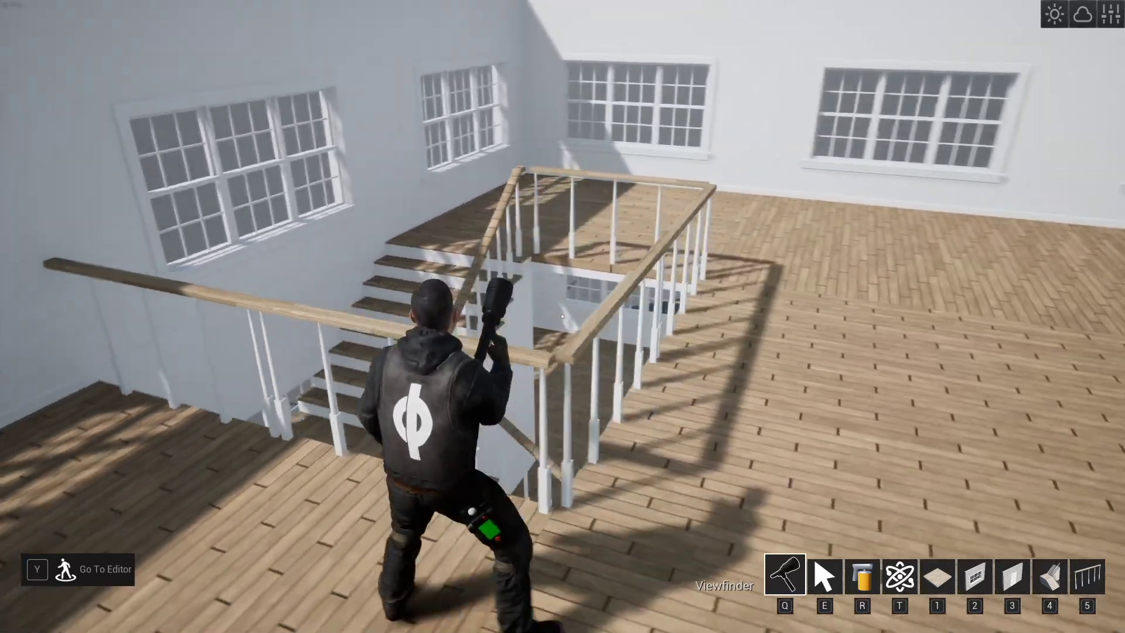
{"action": "key", "text": "d"}
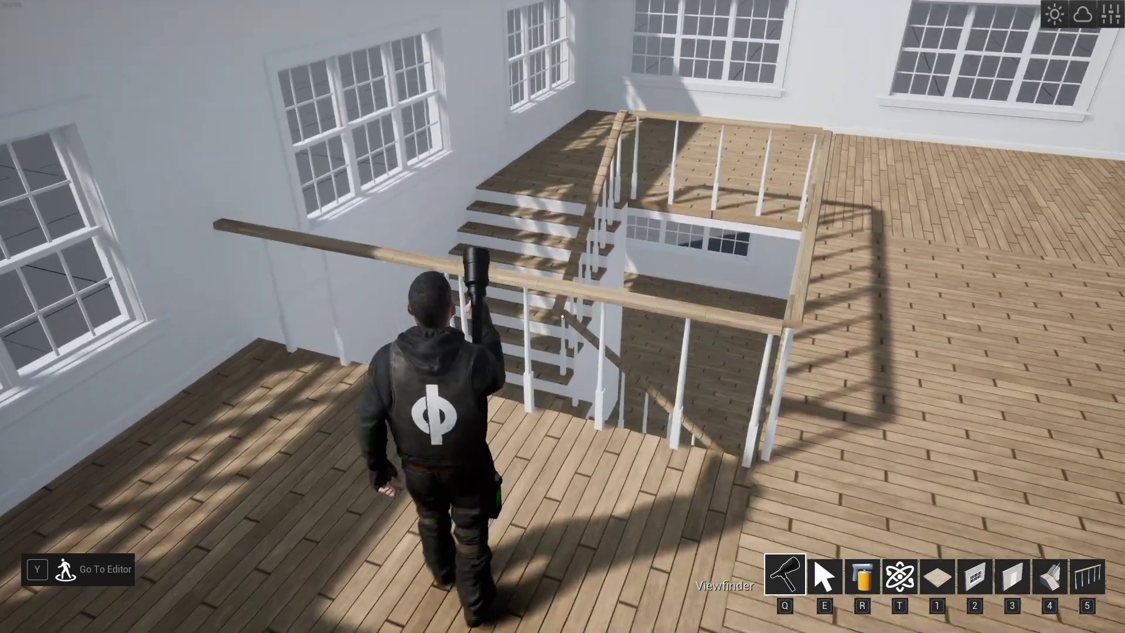
{"action": "key", "text": "w"}
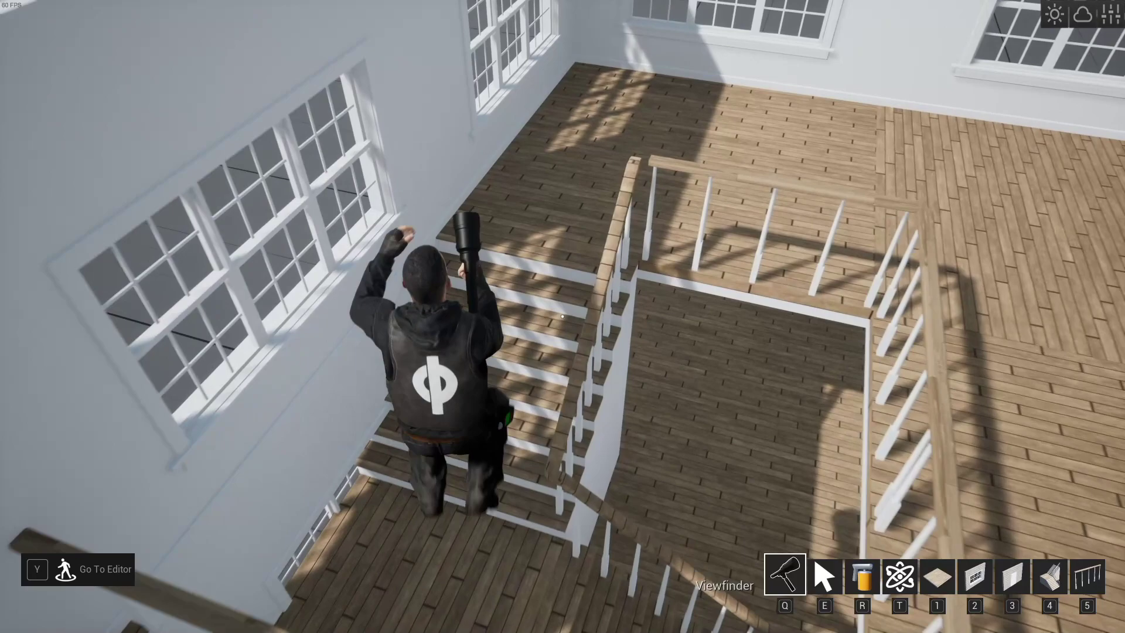
{"action": "key", "text": "w"}
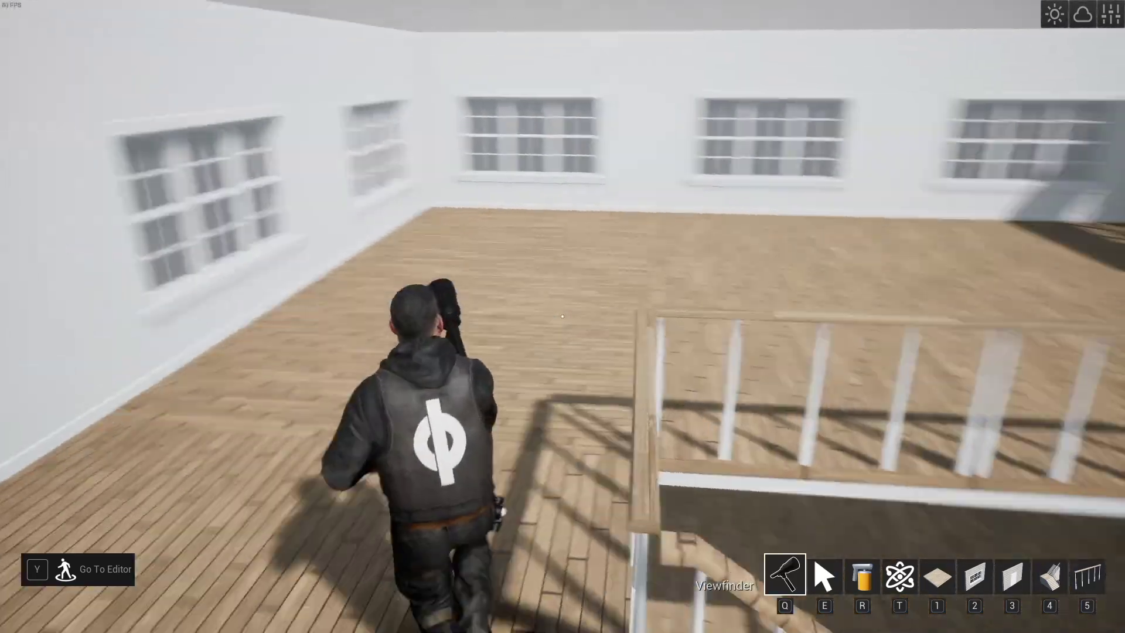
{"action": "key", "text": "w"}
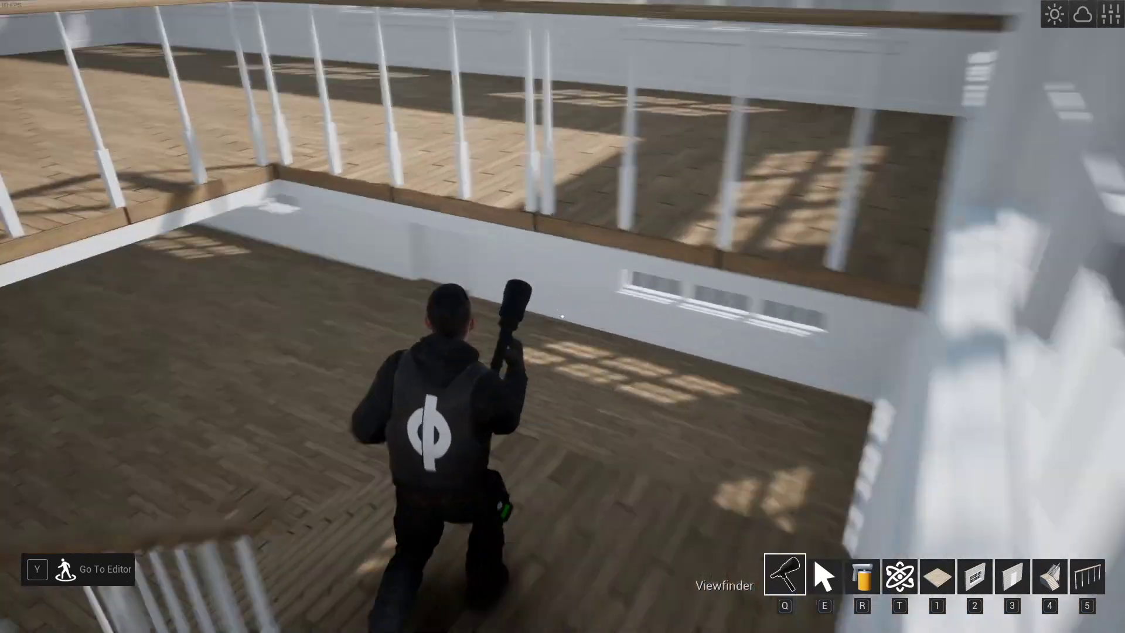
Leave the house and rise above it to inspect the two-storey exterior, door, windows and open top.
{"action": "key", "text": "w"}
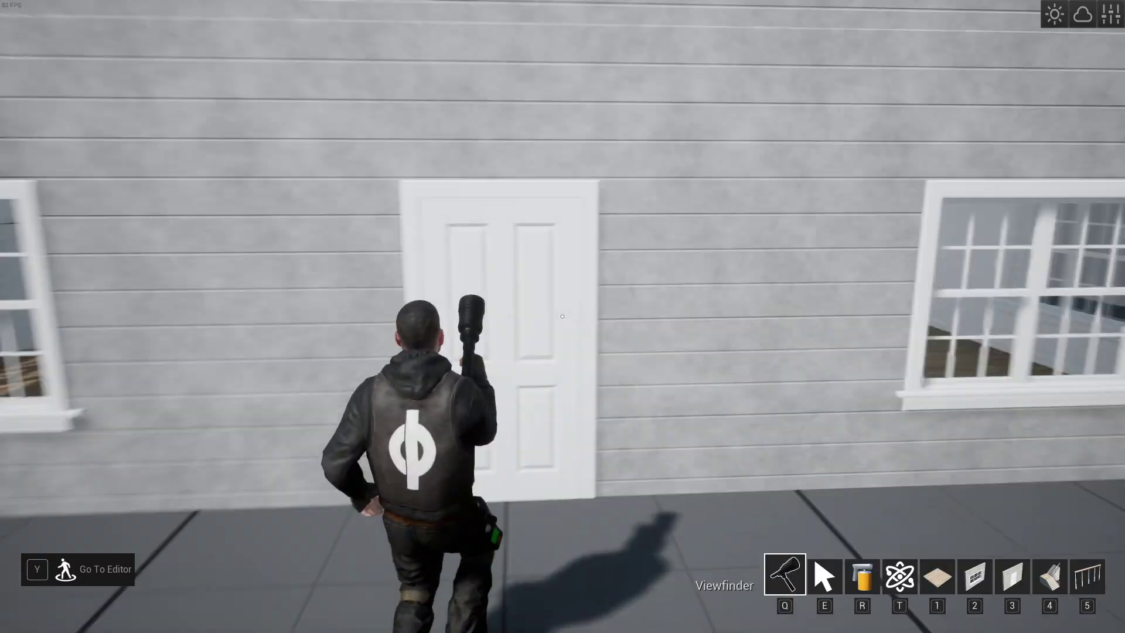
{"action": "key", "text": "s"}
{"action": "key", "text": "space"}
{"action": "key", "text": "s"}
{"action": "key", "text": "a"}
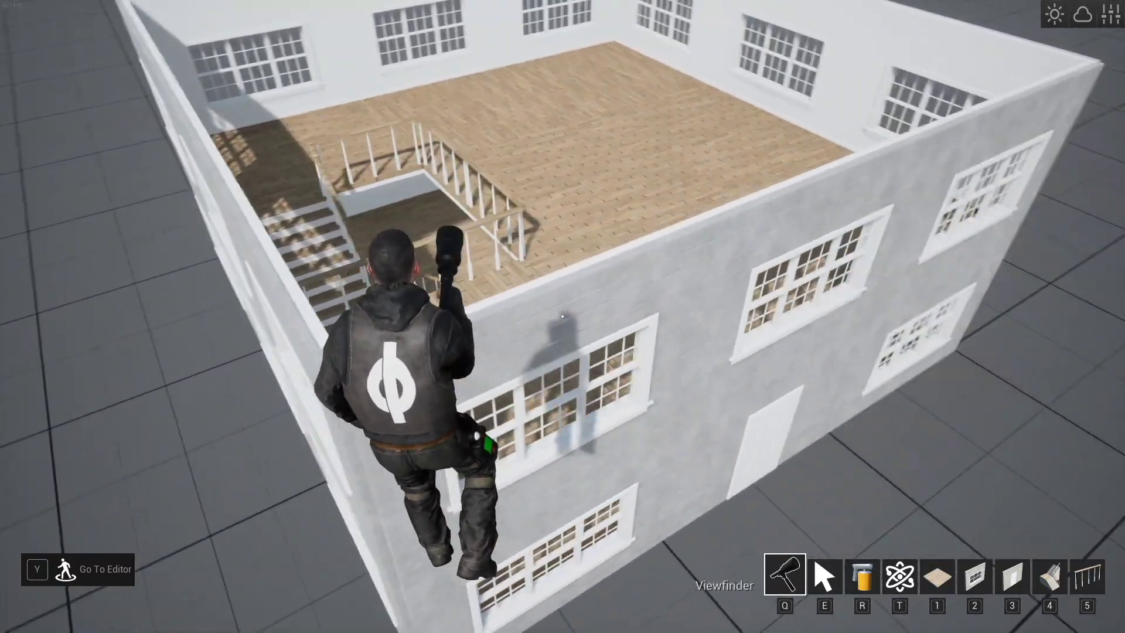
{"action": "key", "text": "d"}
{"action": "key", "text": "w"}
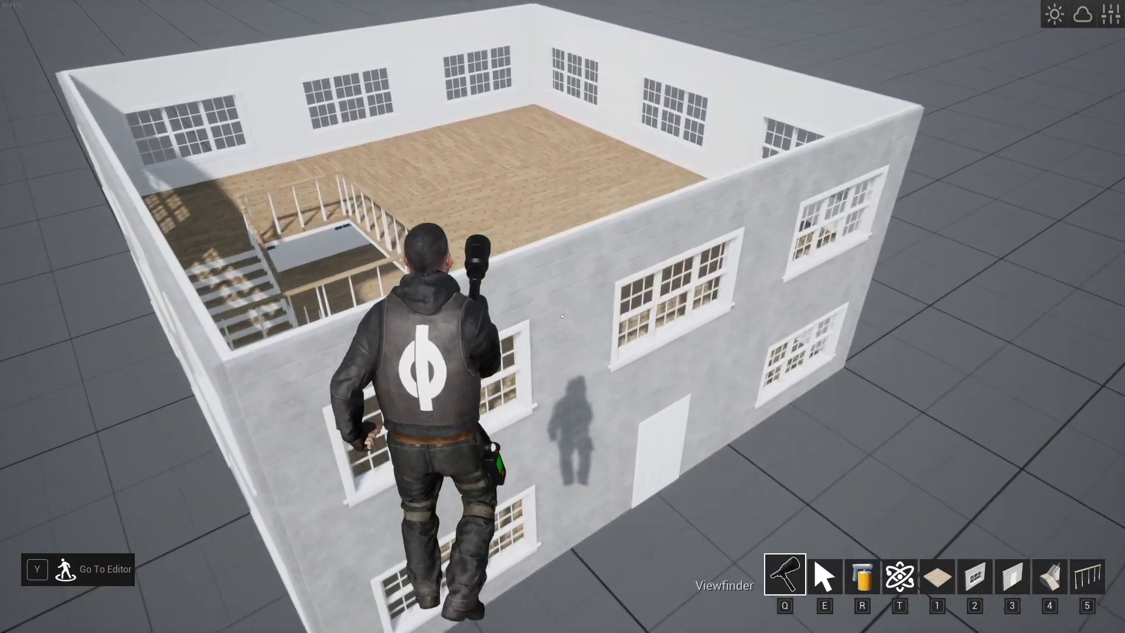
{"action": "key", "text": "ctrl"}
{"action": "key", "text": "w"}
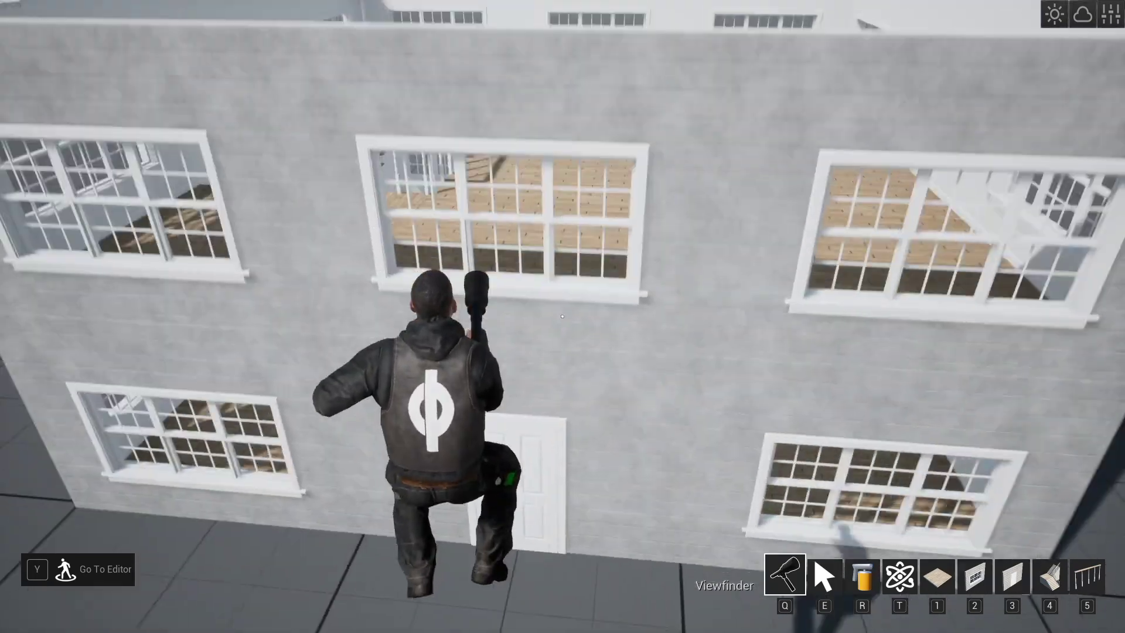
Enter the ground floor and assign Wall Resi Interior, Wall Interior Door, Wall Half Interior and Wall Half Interior Door to hotbar slots 2 to 5.
{"action": "key", "text": "w"}
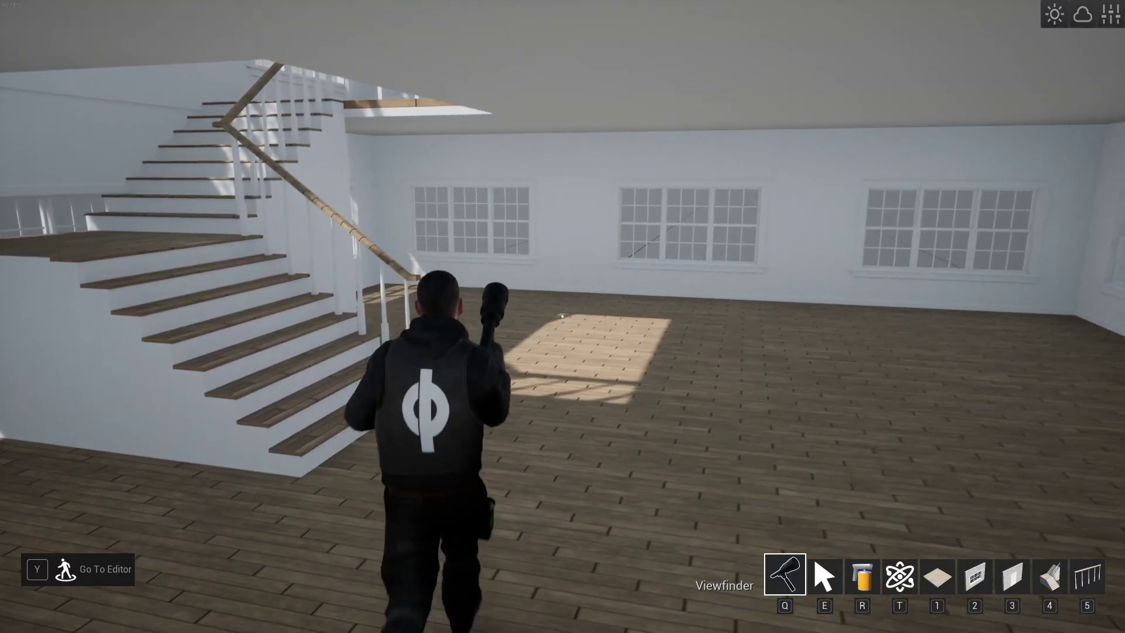
{"action": "key", "text": "Tab"}
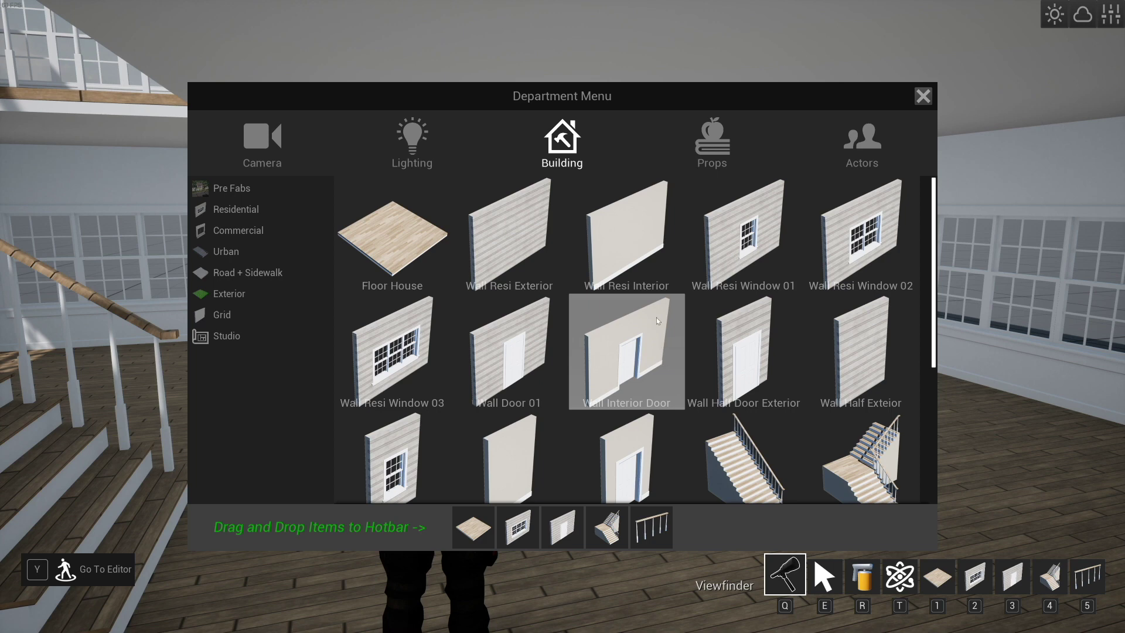
{"action": "left_click_drag", "start_coordinate": [631, 242], "coordinate": [553, 385]}
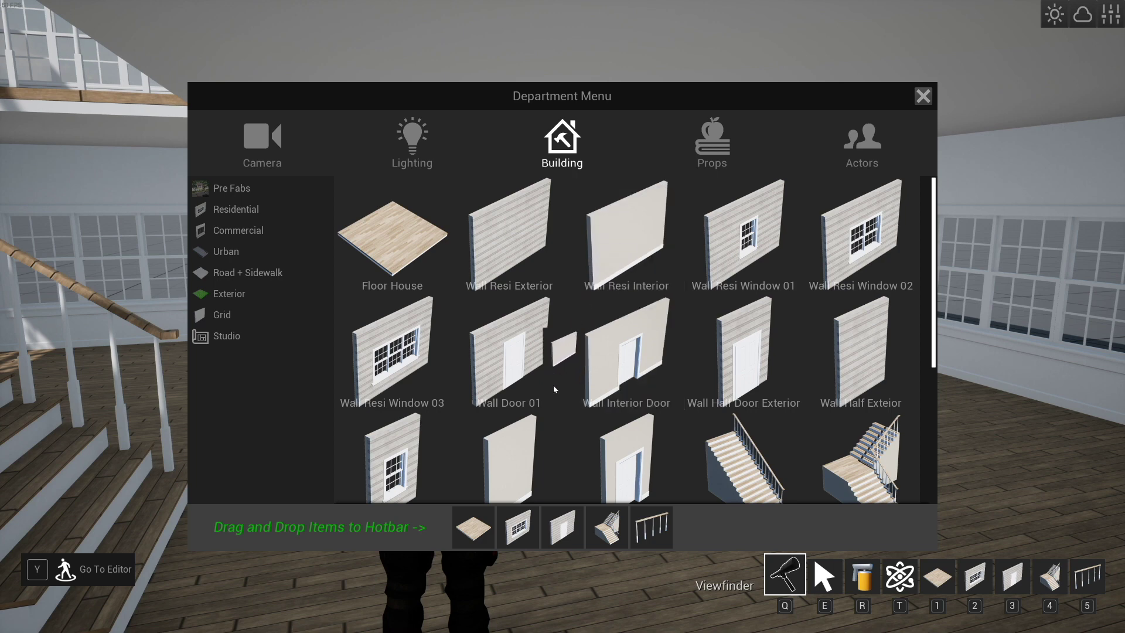
{"action": "scroll", "coordinate": [603, 271], "scroll_direction": "down", "scroll_amount": 2}
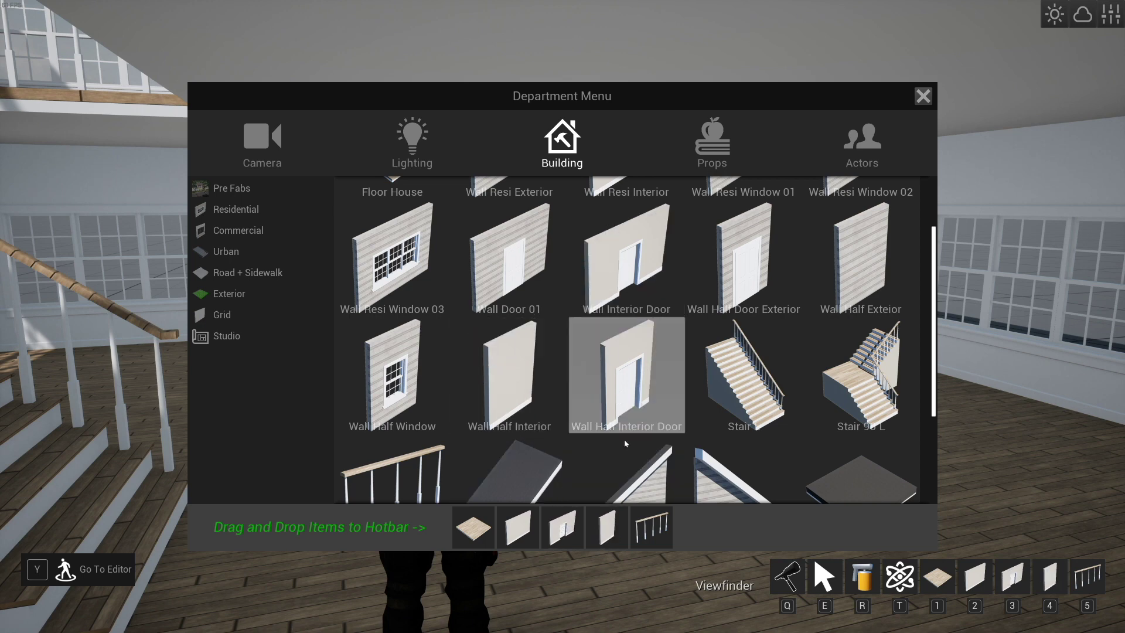
{"action": "key", "text": "Tab"}
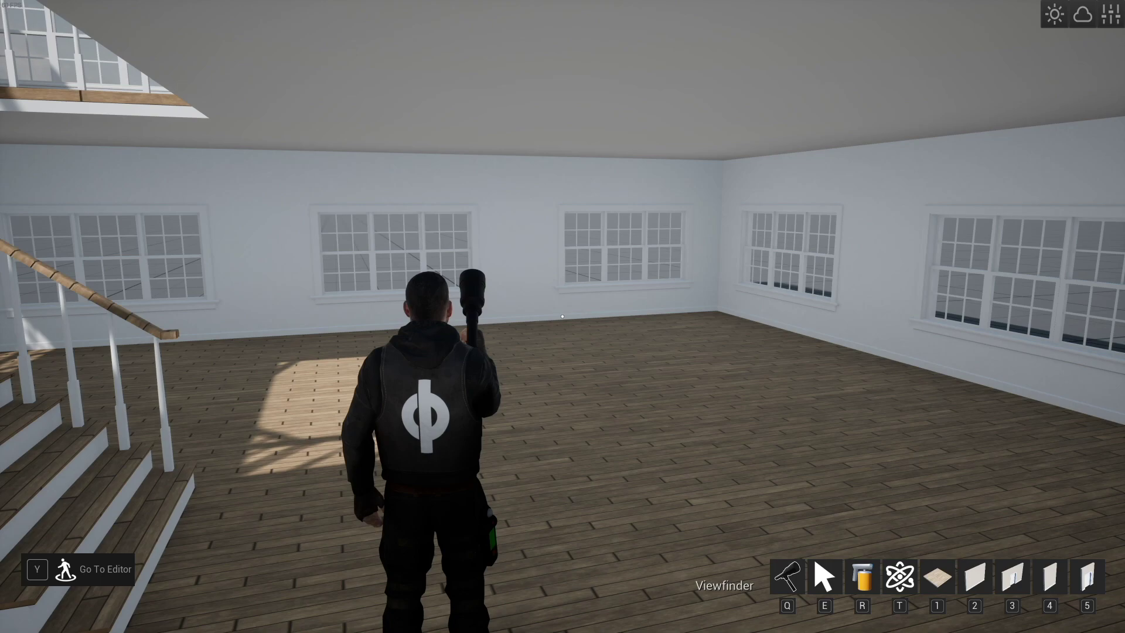
Place full interior wall and interior door wall pieces to divide the ground floor into rooms around the staircase.
{"action": "key", "text": "2"}
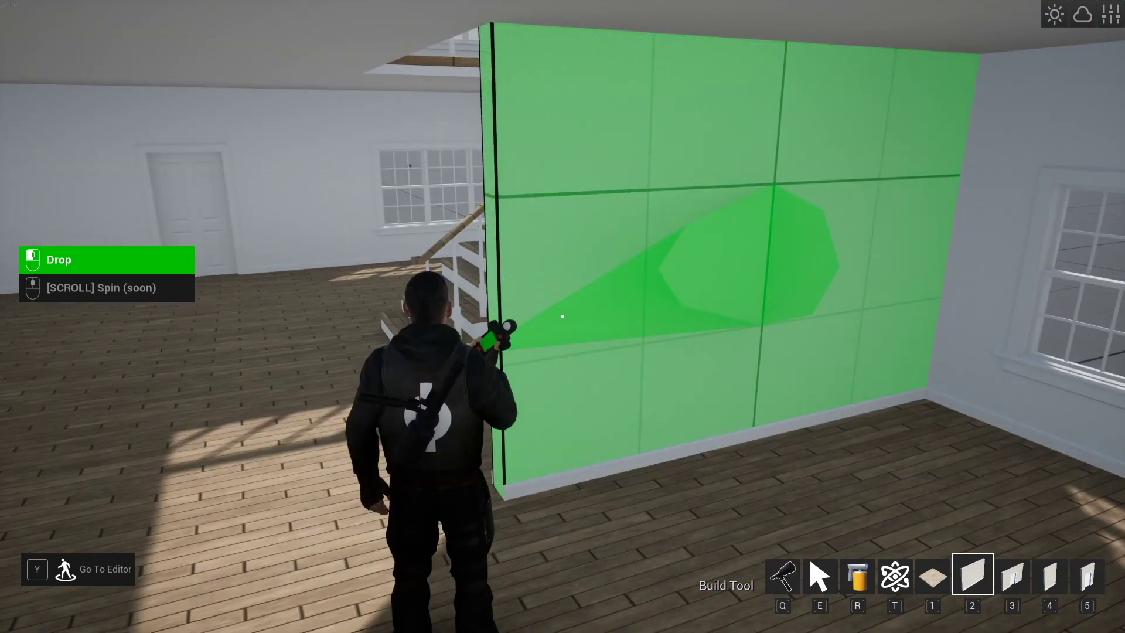
{"action": "key", "text": "q"}
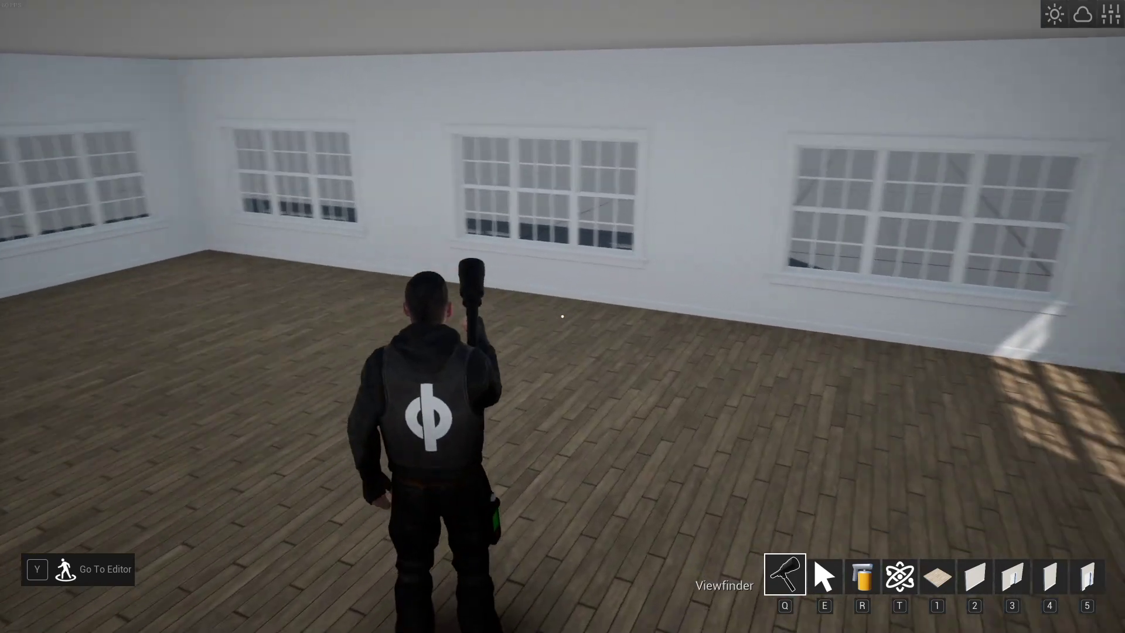
{"action": "key", "text": "3"}
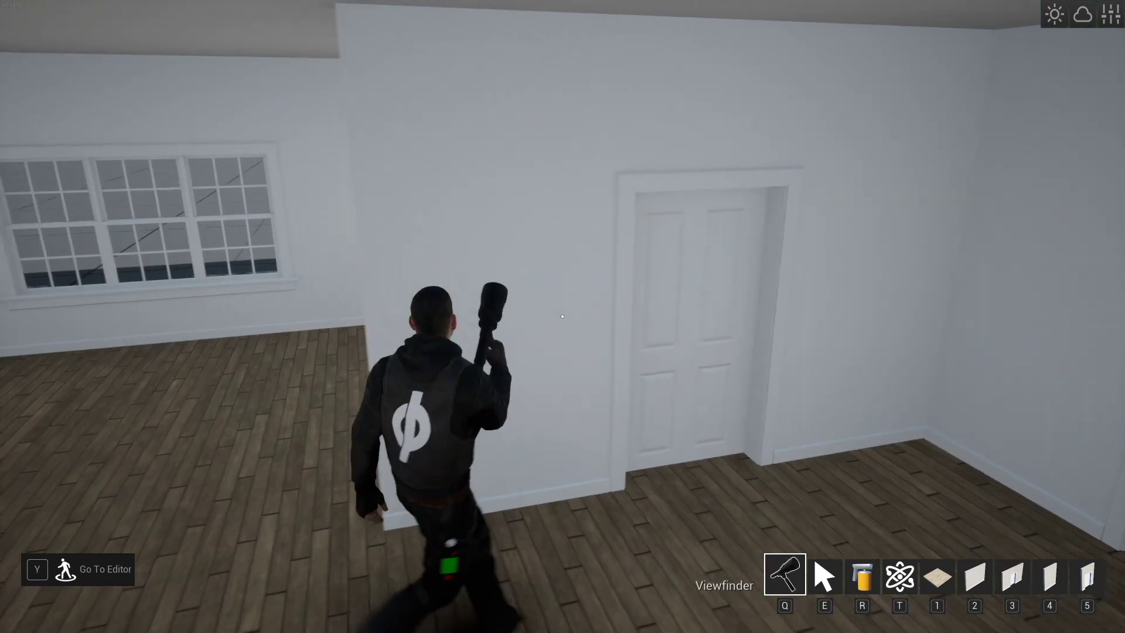
{"action": "key", "text": "w"}
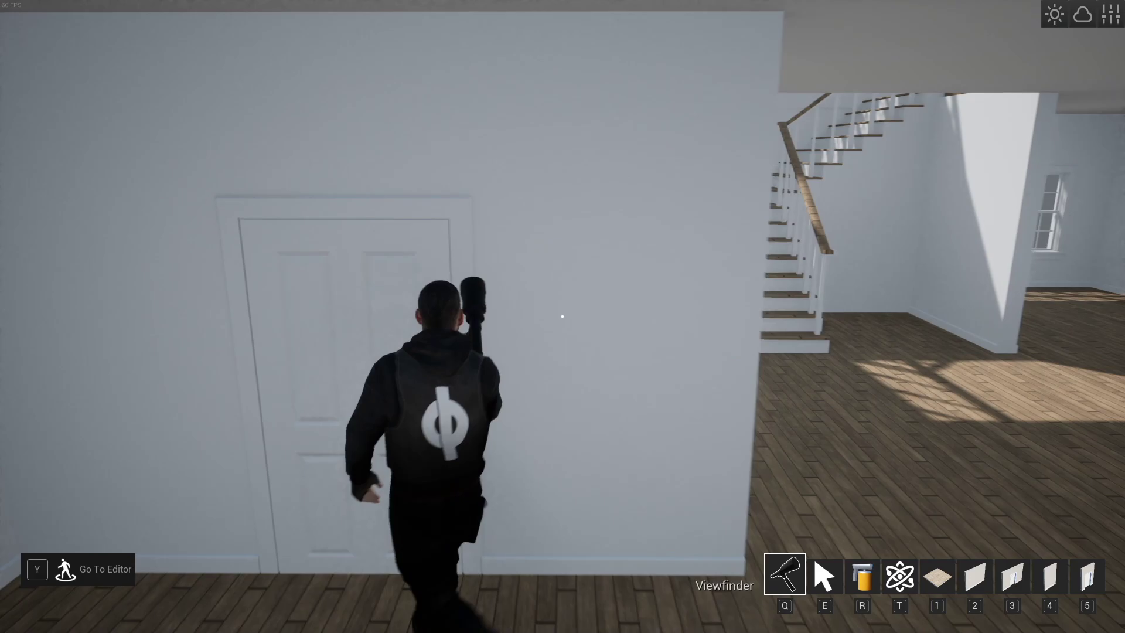
{"action": "key", "text": "w"}
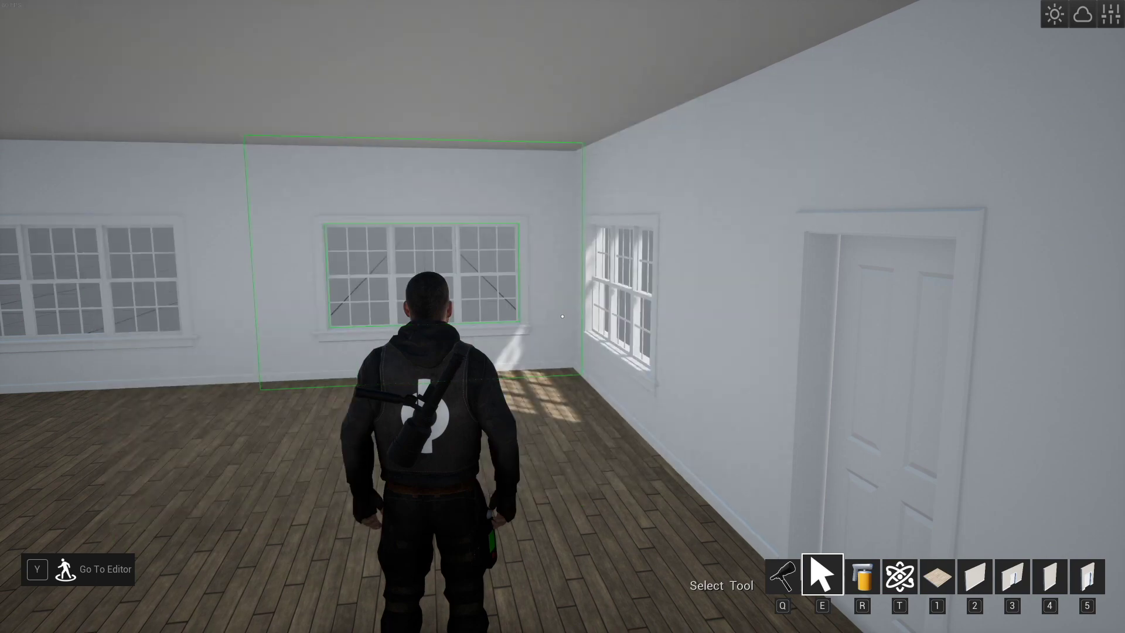
Place half interior wall pieces to partition the ground-floor rooms while leaving open passages between them.
{"action": "key", "text": "4"}
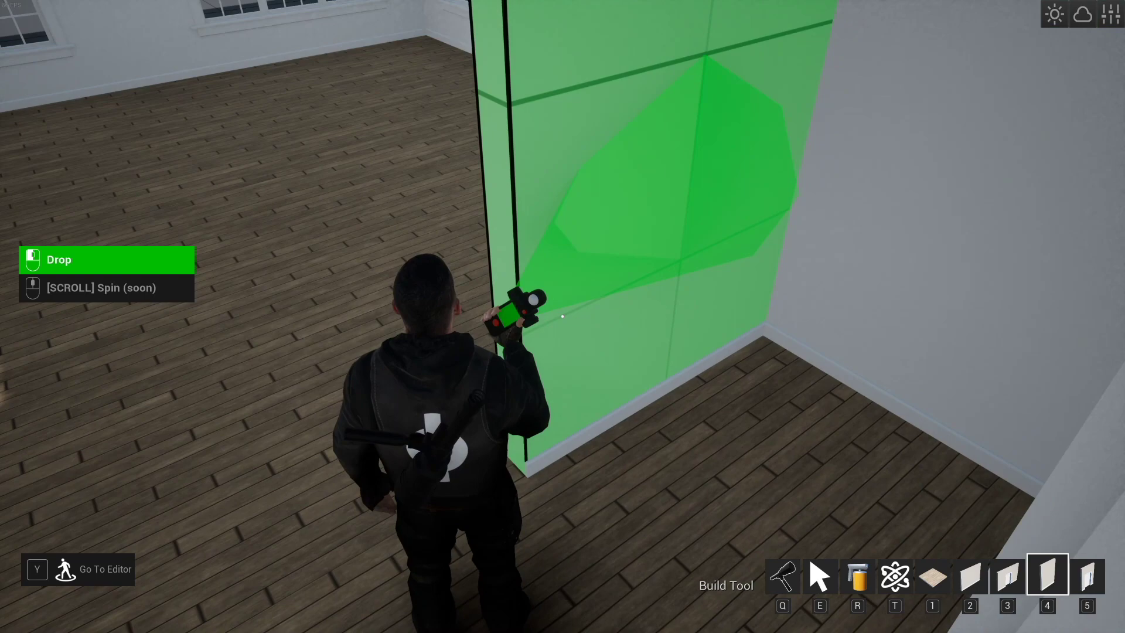
{"action": "key", "text": "q"}
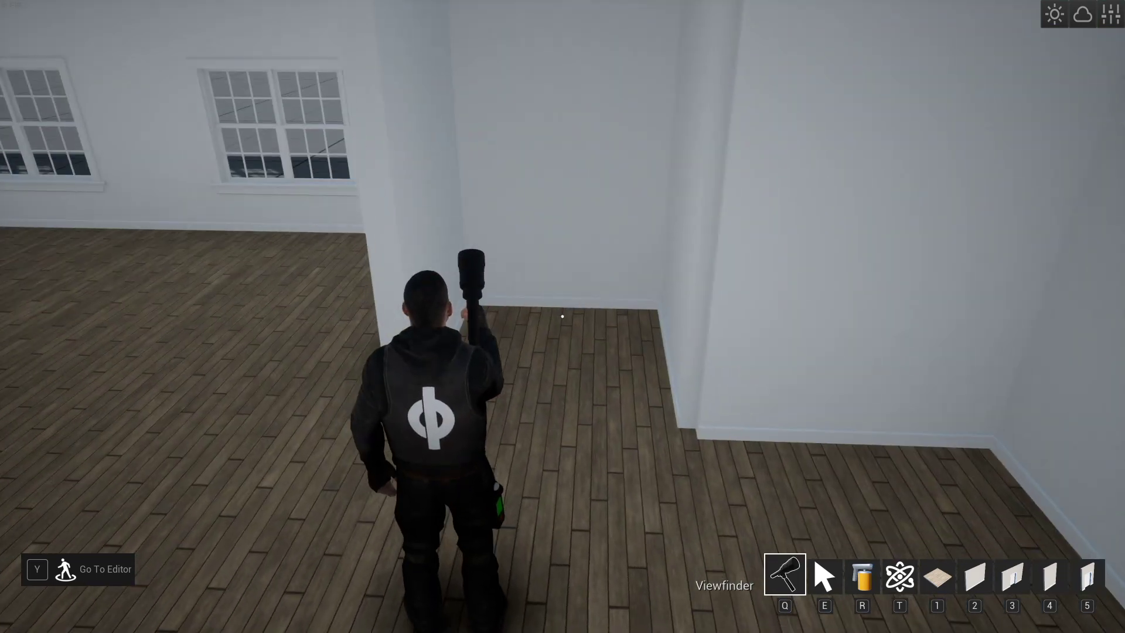
{"action": "key", "text": "w"}
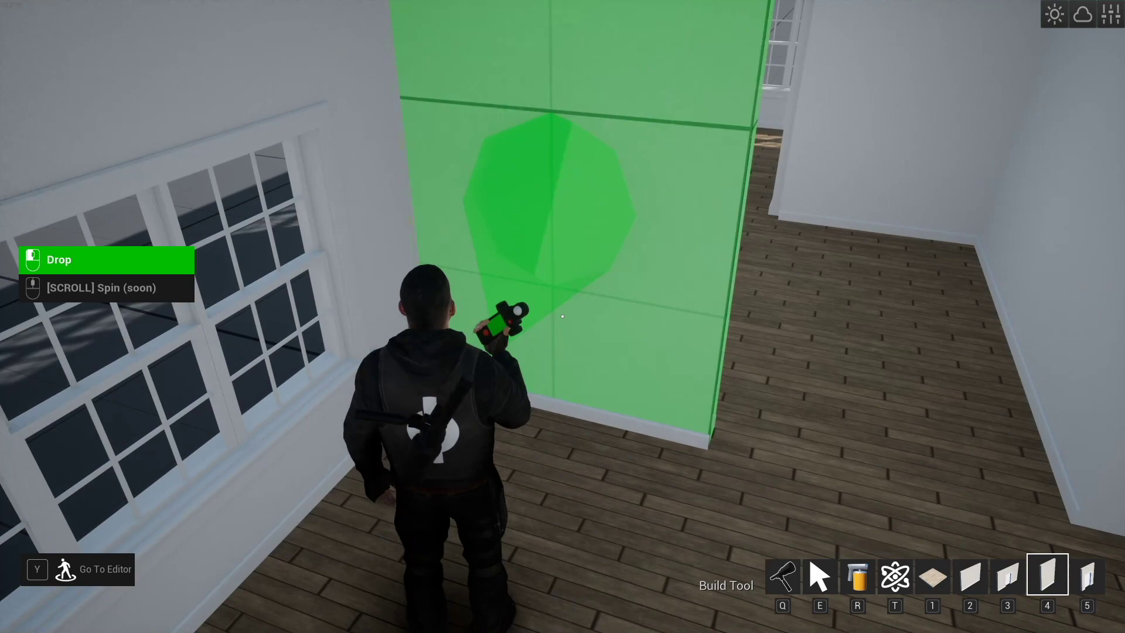
{"action": "key", "text": "q"}
Walk through the partitioned ground floor to examine the rooms, passages, windows and staircase area.
{"action": "key", "text": "w"}
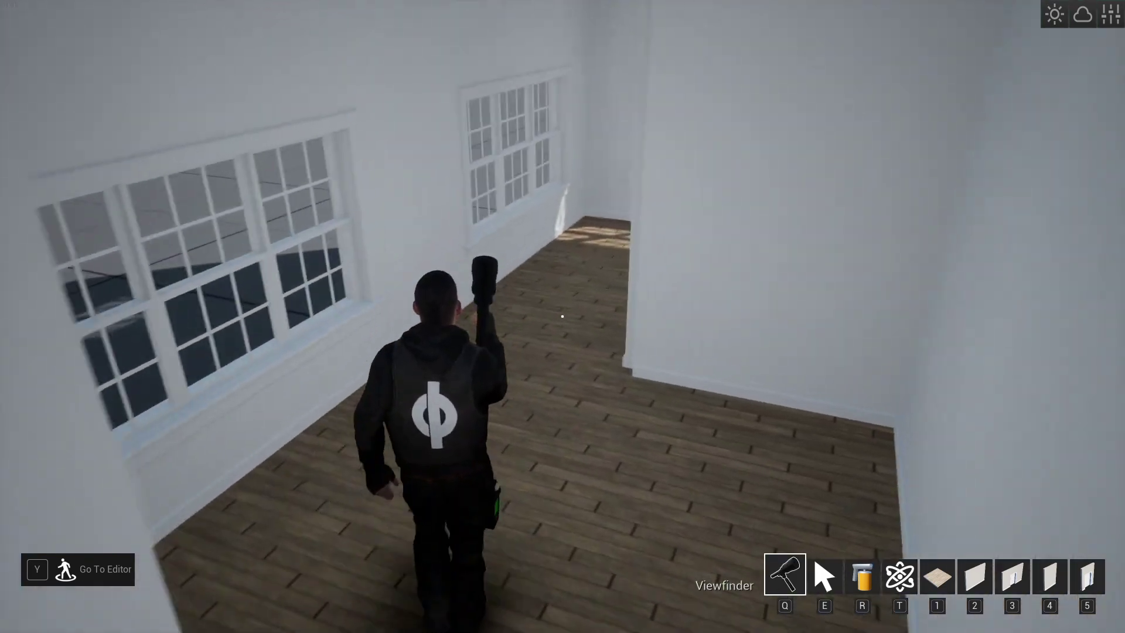
{"action": "key", "text": "w"}
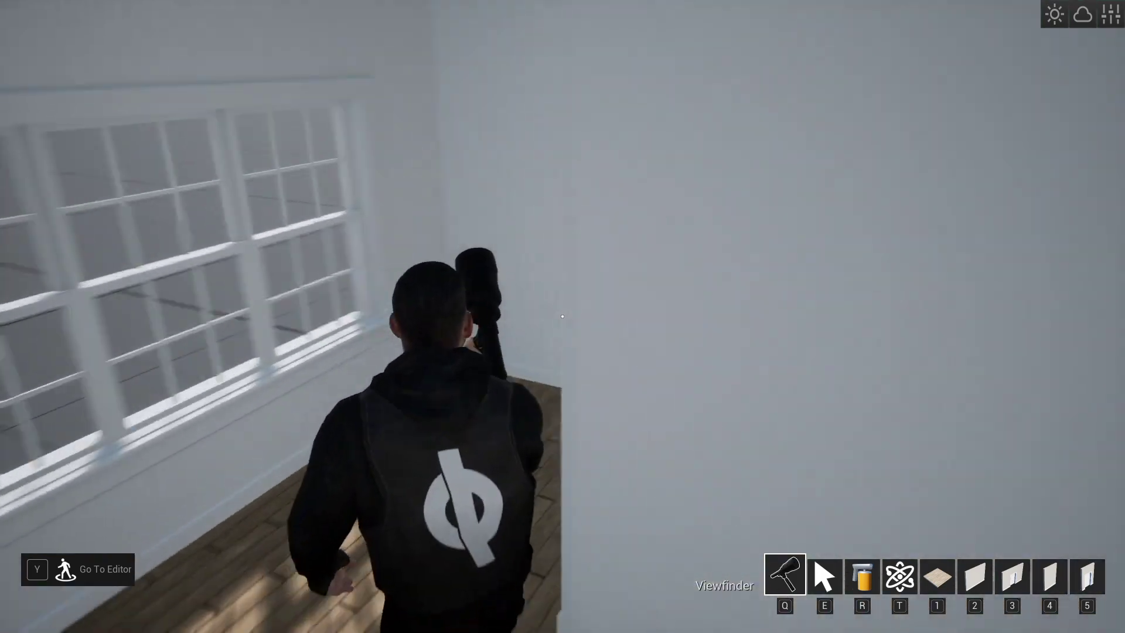
{"action": "key", "text": "w"}
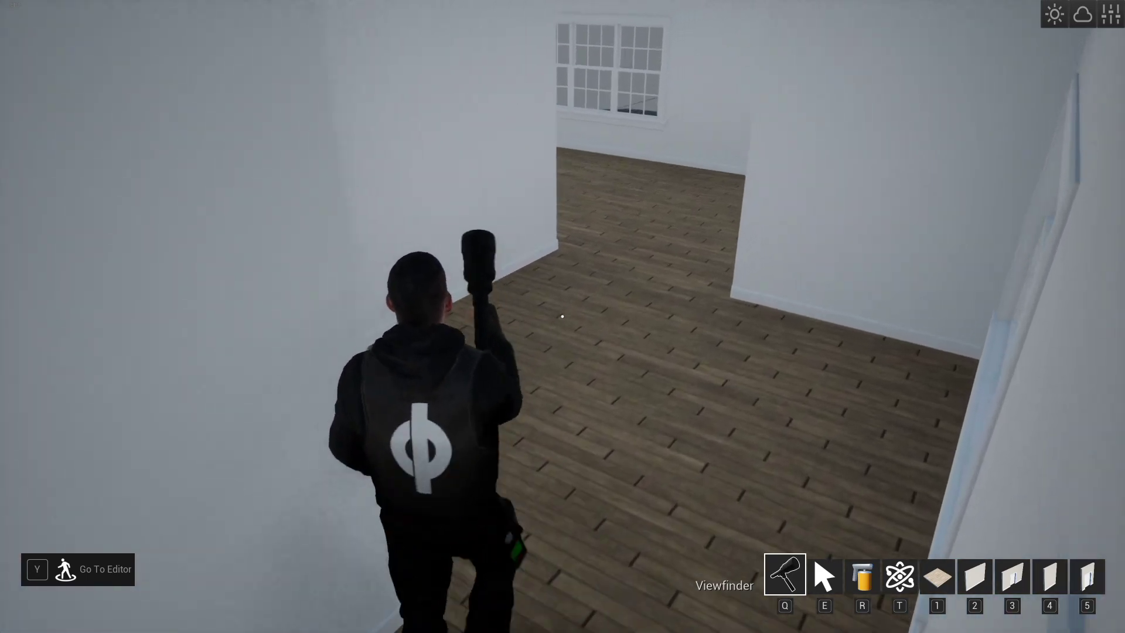
{"action": "key", "text": "w"}
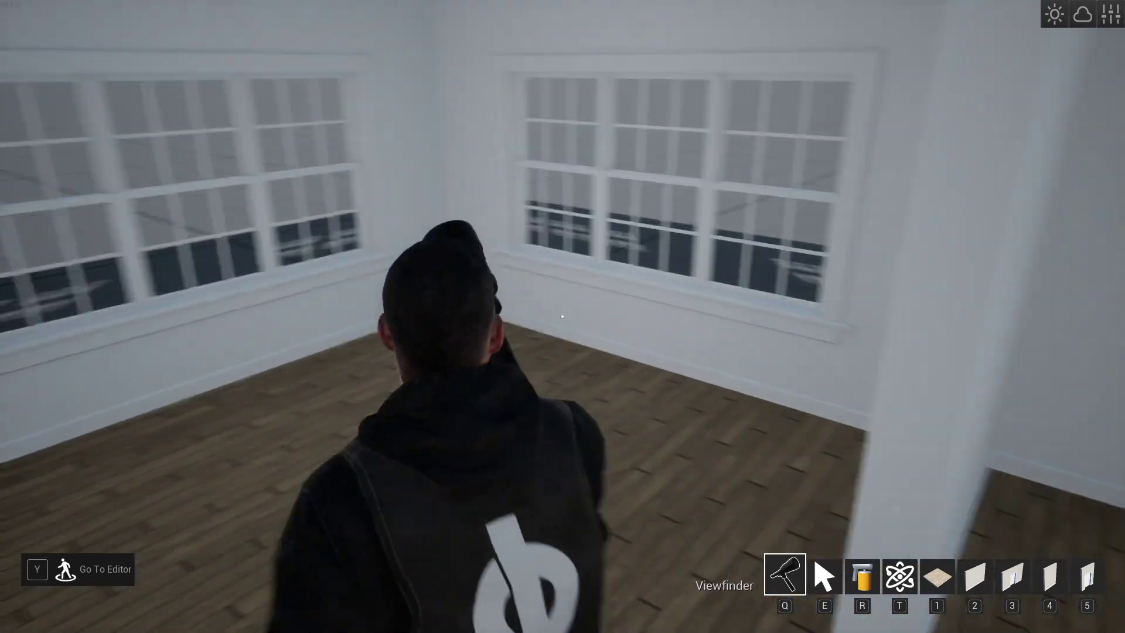
{"action": "key", "text": "w"}
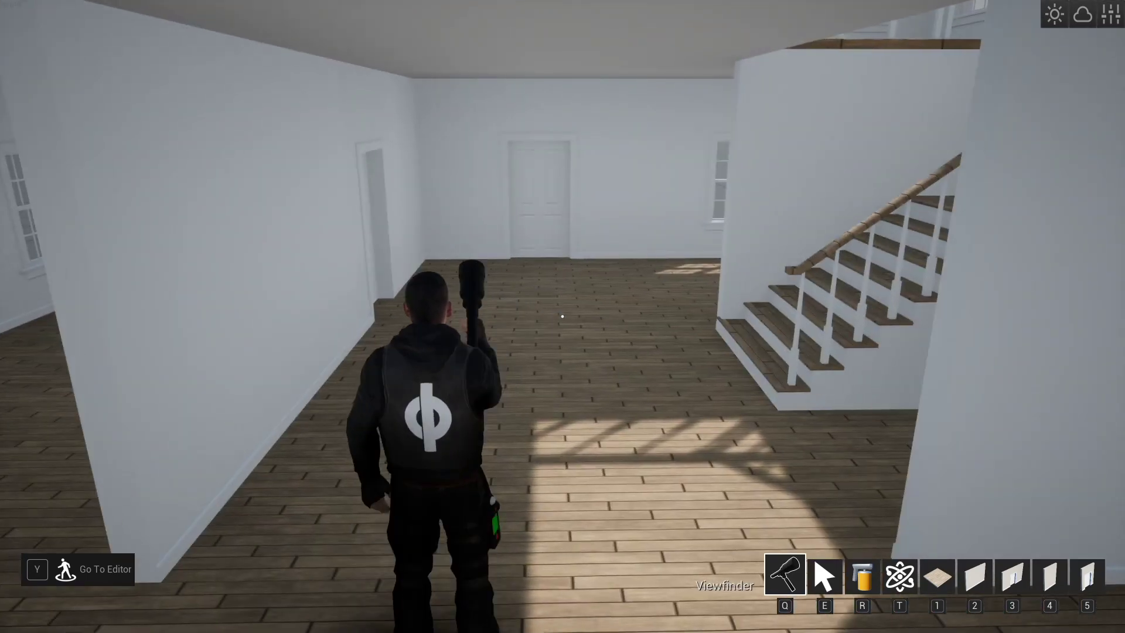
{"action": "key", "text": "w"}
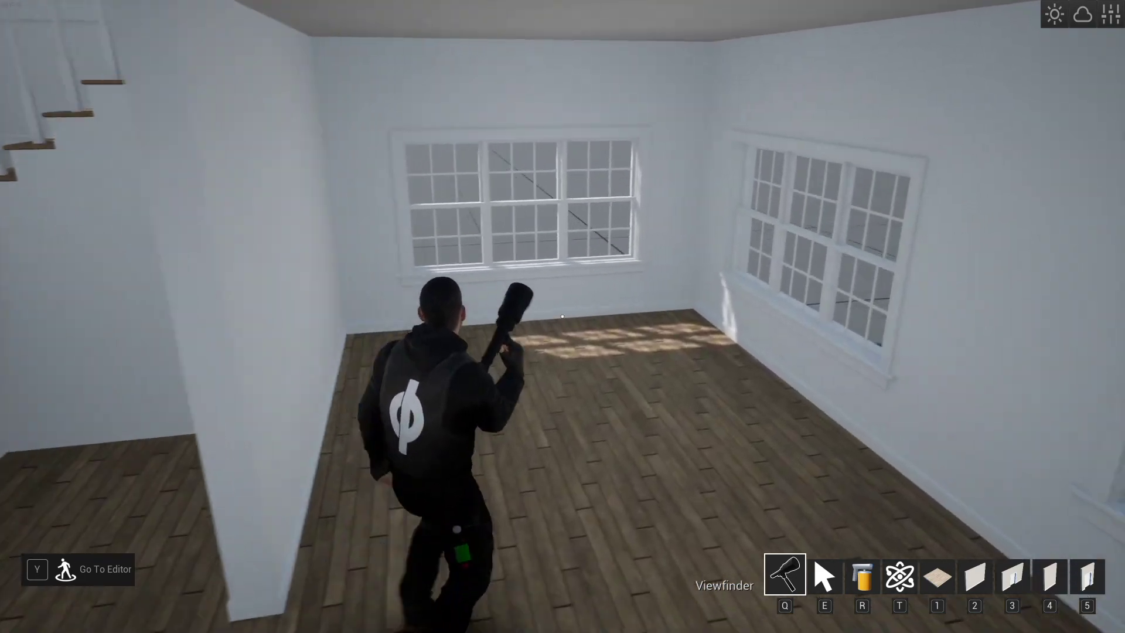
{"action": "key", "text": "w"}
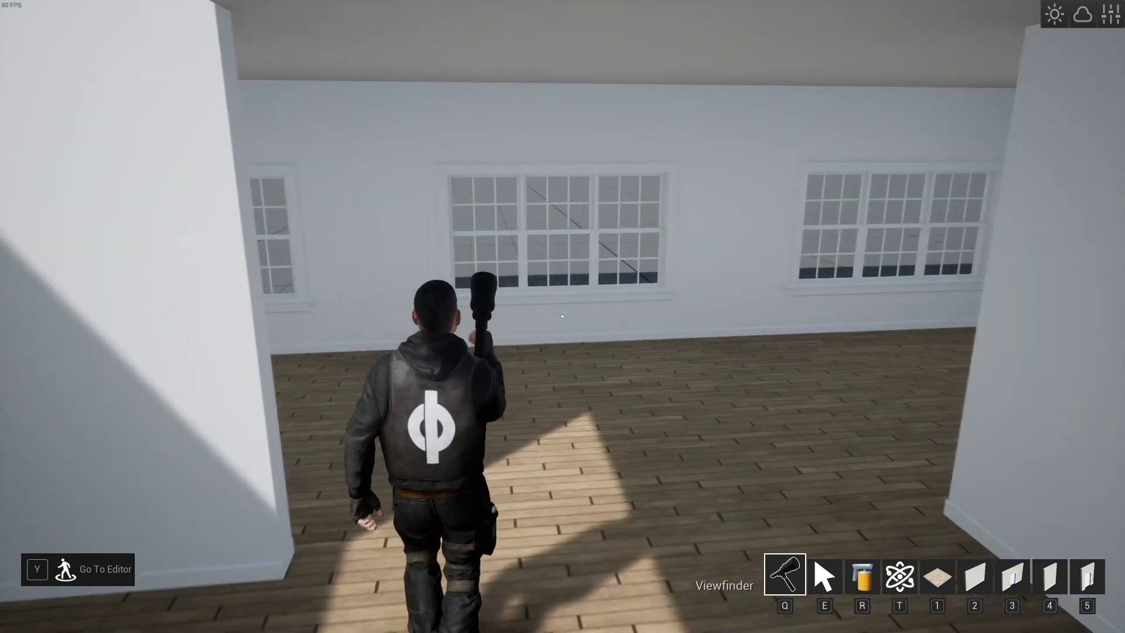
Assign the Kitchen and Dining Table 01 building items to hotbar slots 4 and 5.
{"action": "key", "text": "Tab"}
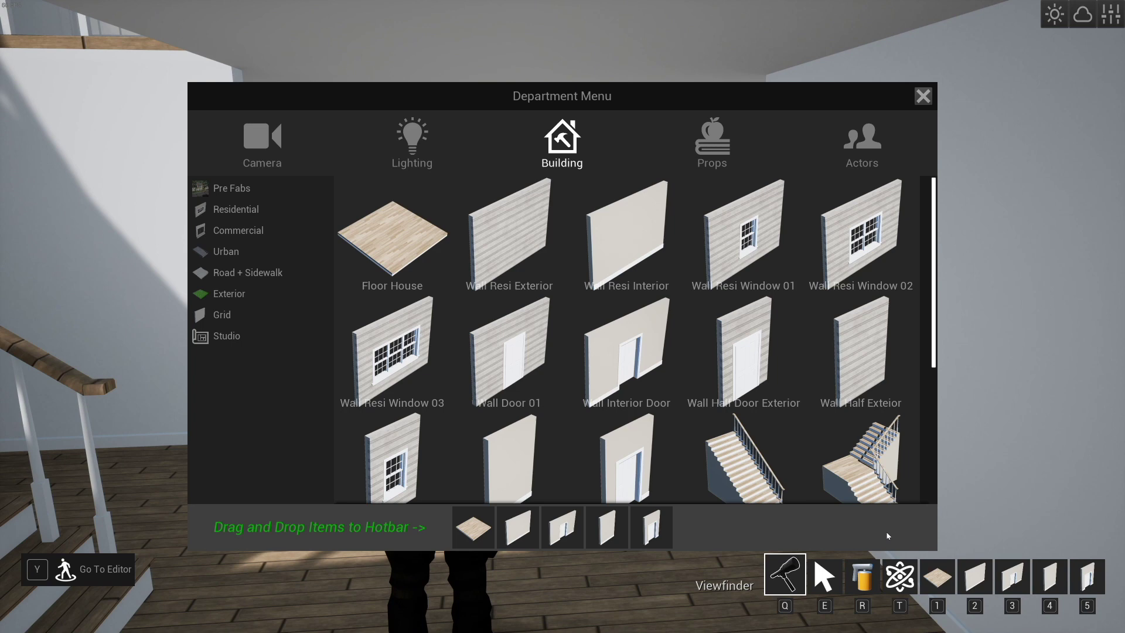
{"action": "scroll", "coordinate": [719, 446], "scroll_direction": "down", "scroll_amount": 3}
{"action": "scroll", "coordinate": [713, 443], "scroll_direction": "down", "scroll_amount": 3}
{"action": "scroll", "coordinate": [711, 439], "scroll_direction": "down", "scroll_amount": 1}
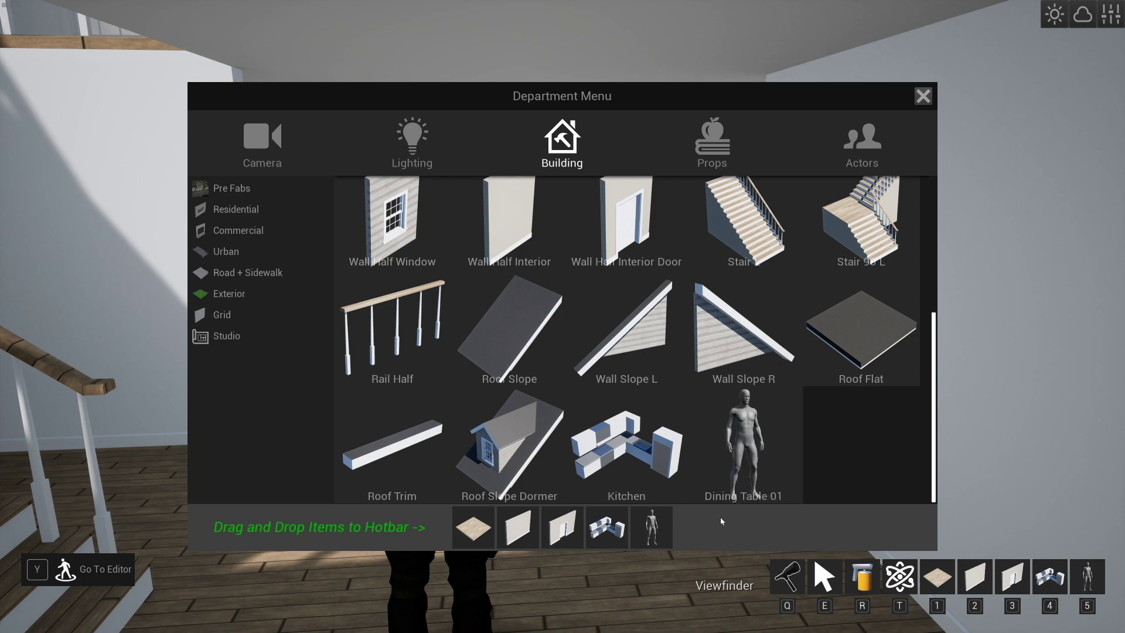
{"action": "key", "text": "Tab"}
Place the Kitchen unit in the windowed ground-floor corner room beside the staircase and check its fit.
{"action": "key", "text": "w"}
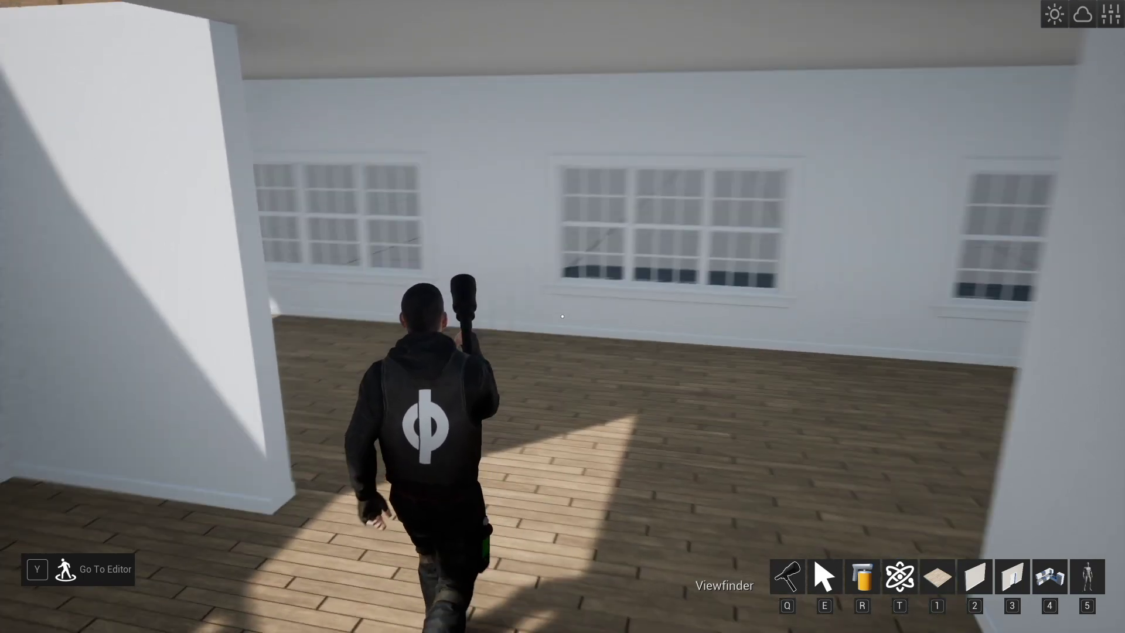
{"action": "key", "text": "4"}
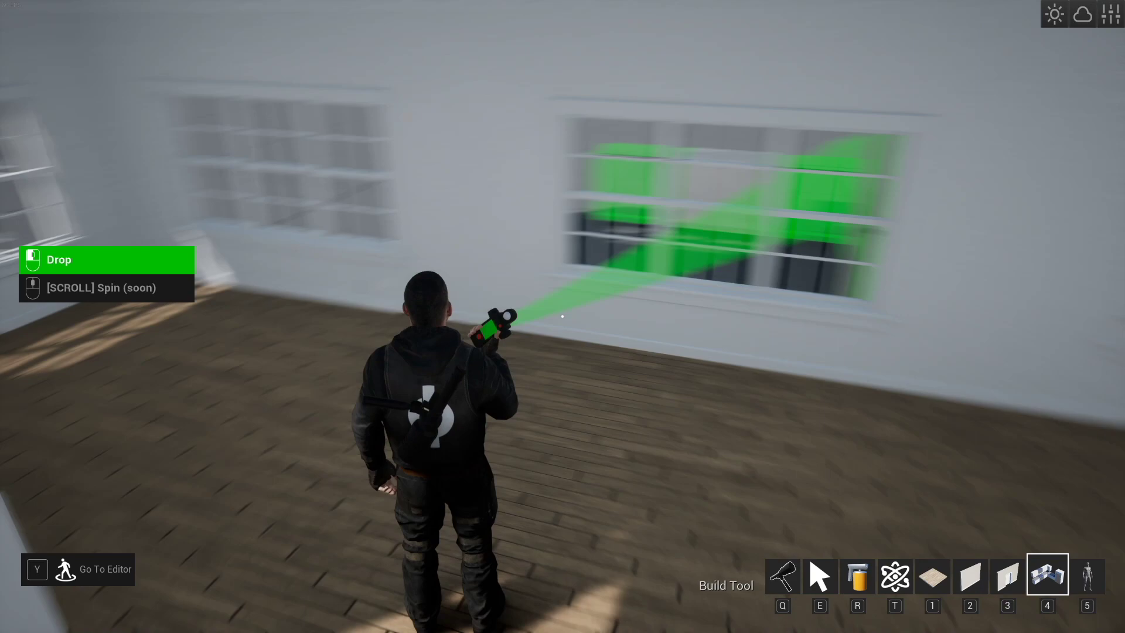
{"action": "key", "text": "w"}
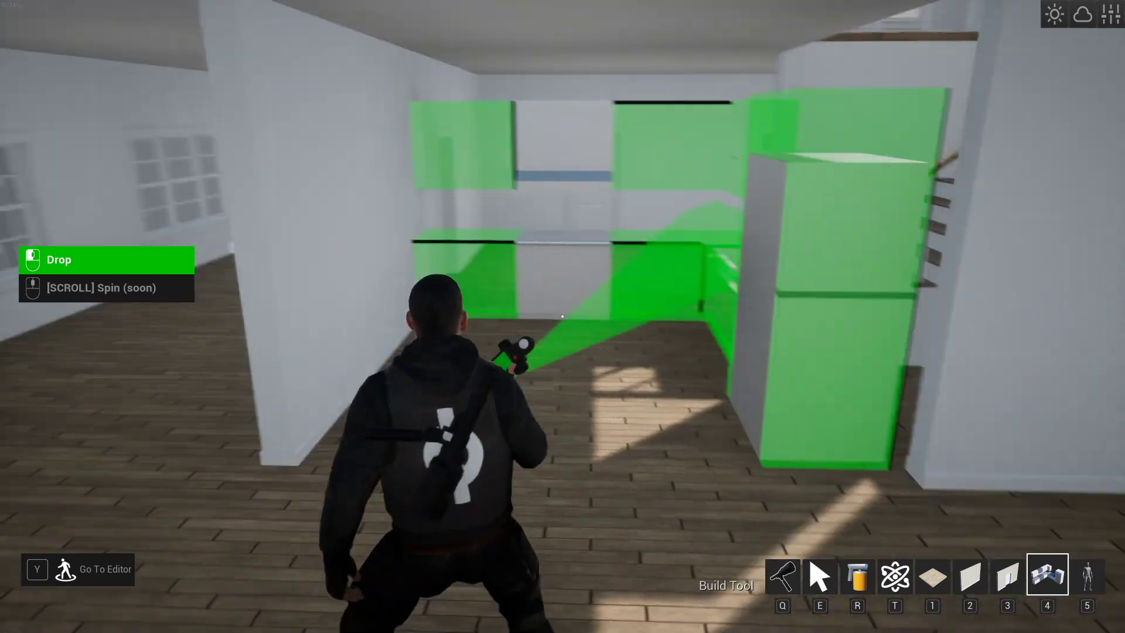
{"action": "key", "text": "s"}
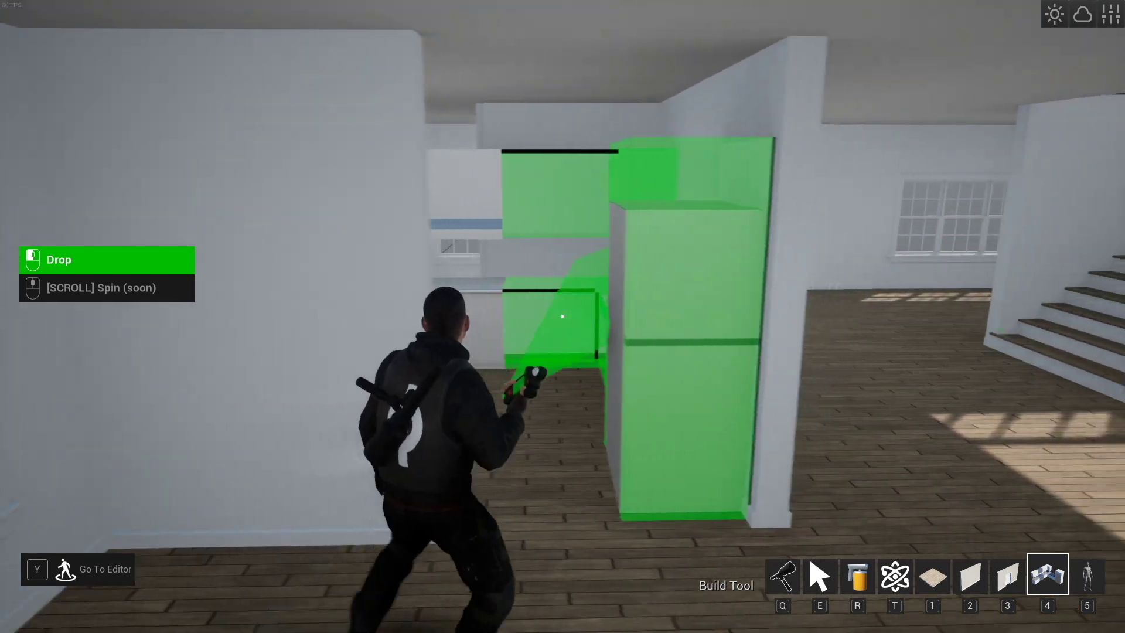
{"action": "key", "text": "d"}
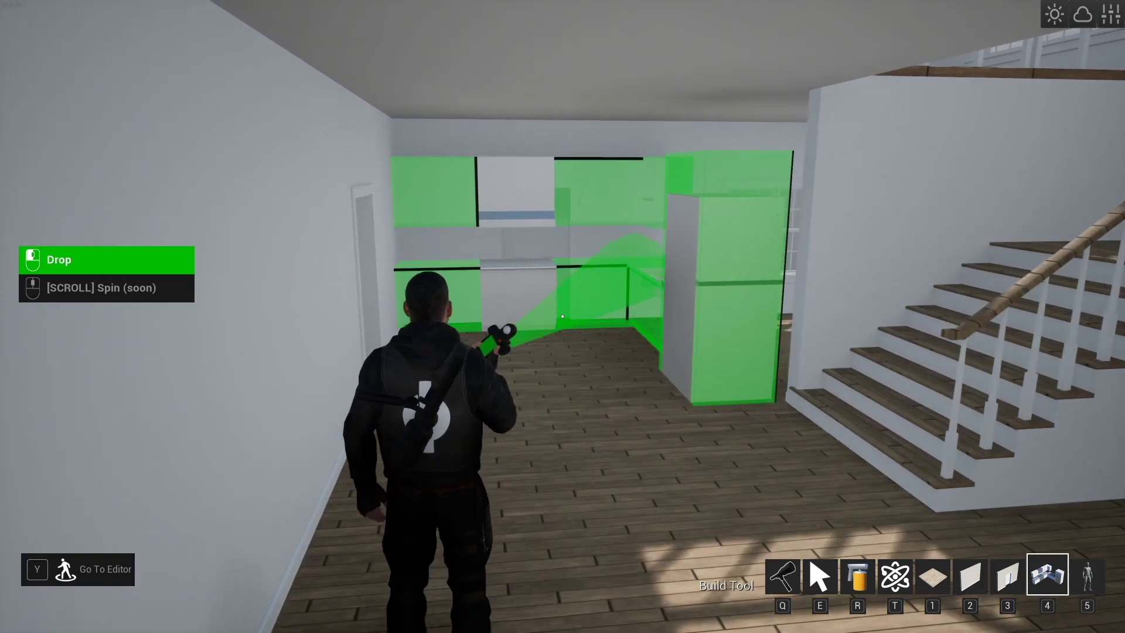
{"action": "key", "text": "d"}
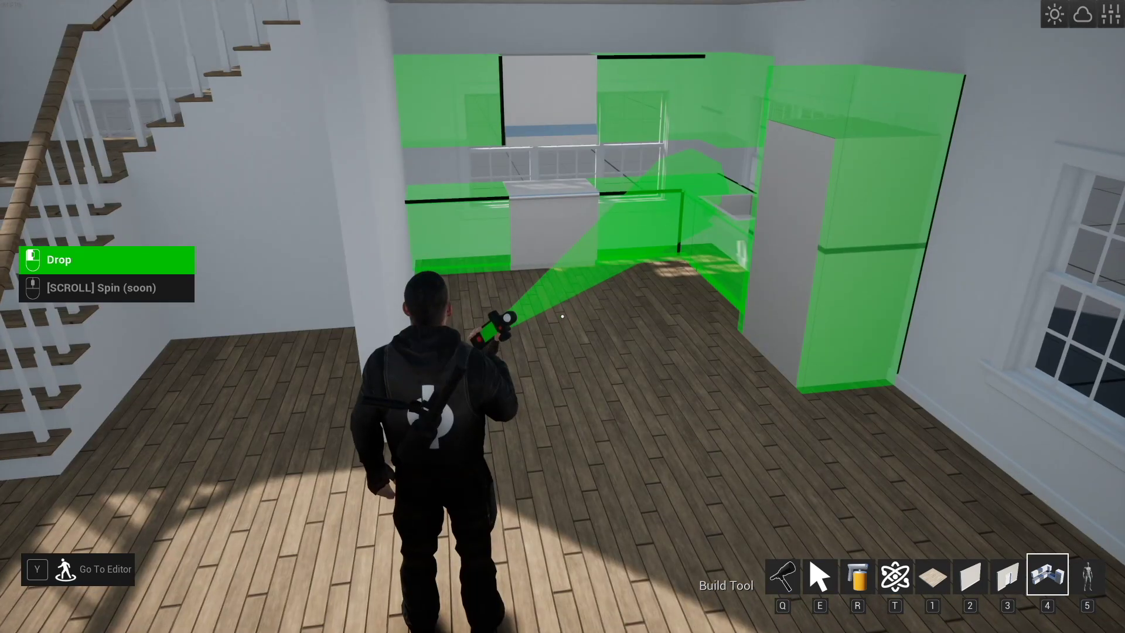
{"action": "left_click", "coordinate": [562, 317]}
{"action": "key", "text": "q"}
{"action": "key", "text": "w"}
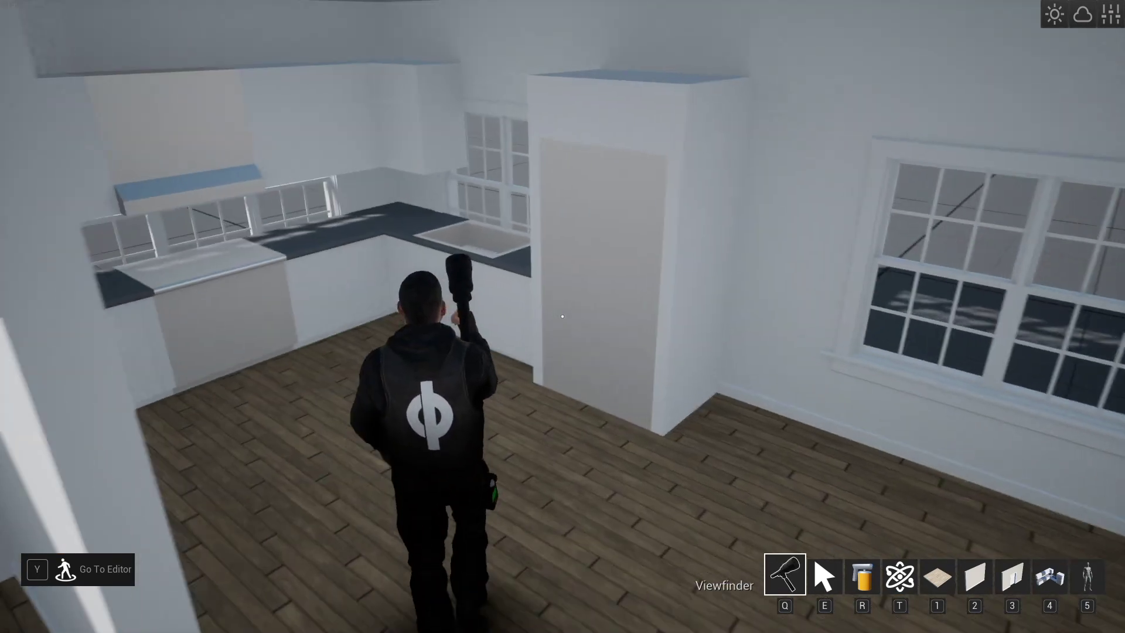
{"action": "key", "text": "a"}
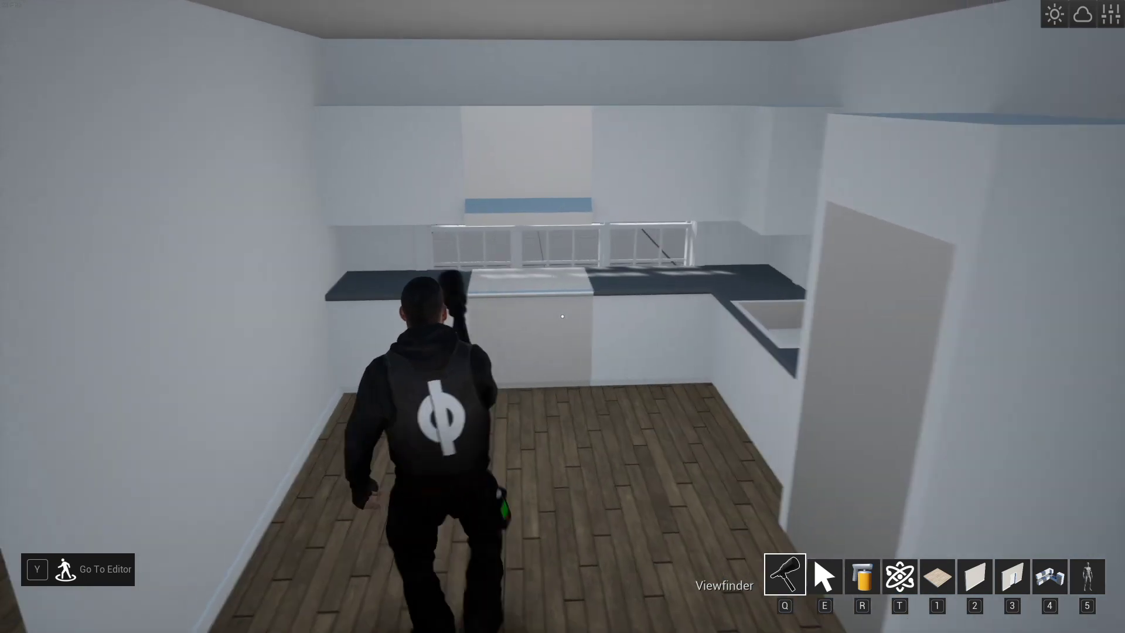
{"action": "key", "text": "s"}
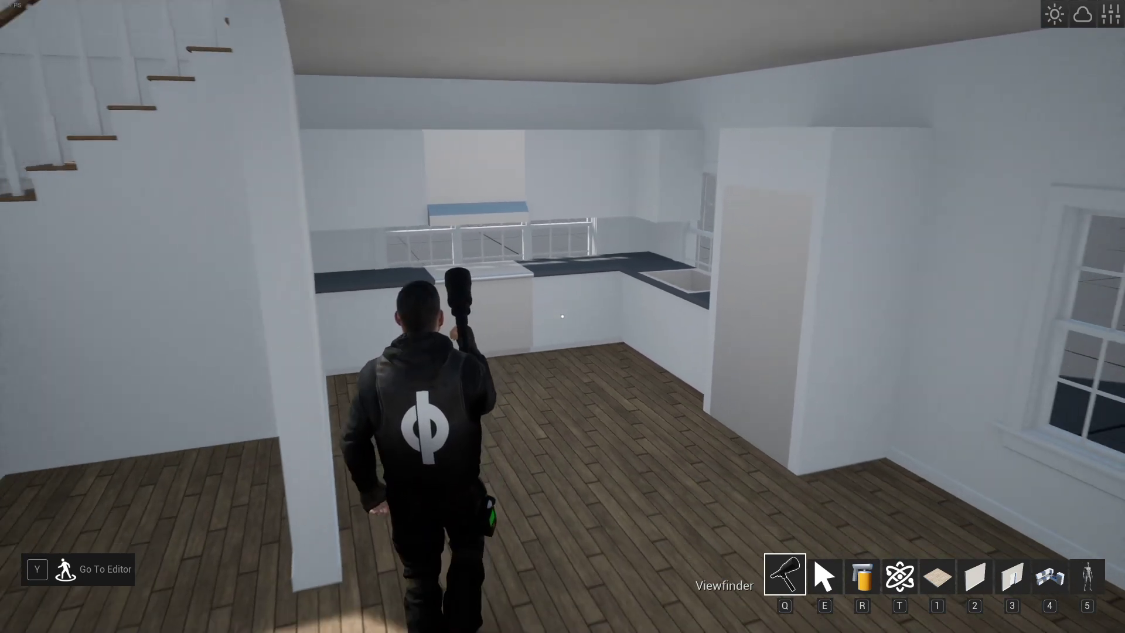
Target the placed kitchen with the Select tool, delete it and move towards the room at the house's other end.
{"action": "key", "text": "e"}
{"action": "key", "text": "w"}
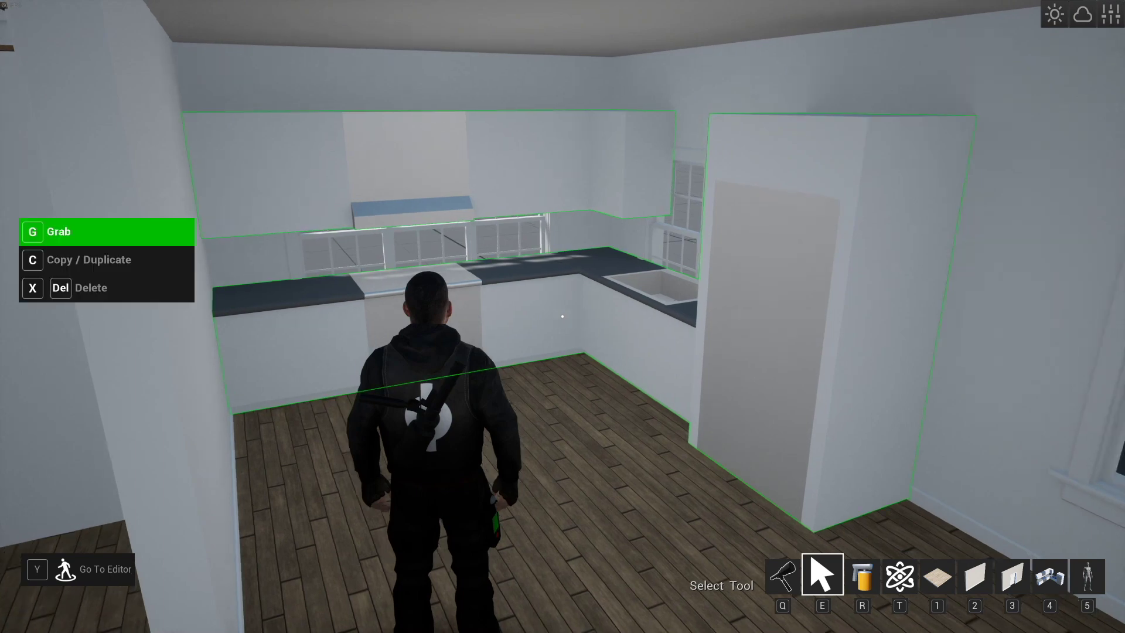
{"action": "key", "text": "w"}
{"action": "key", "text": "w"}
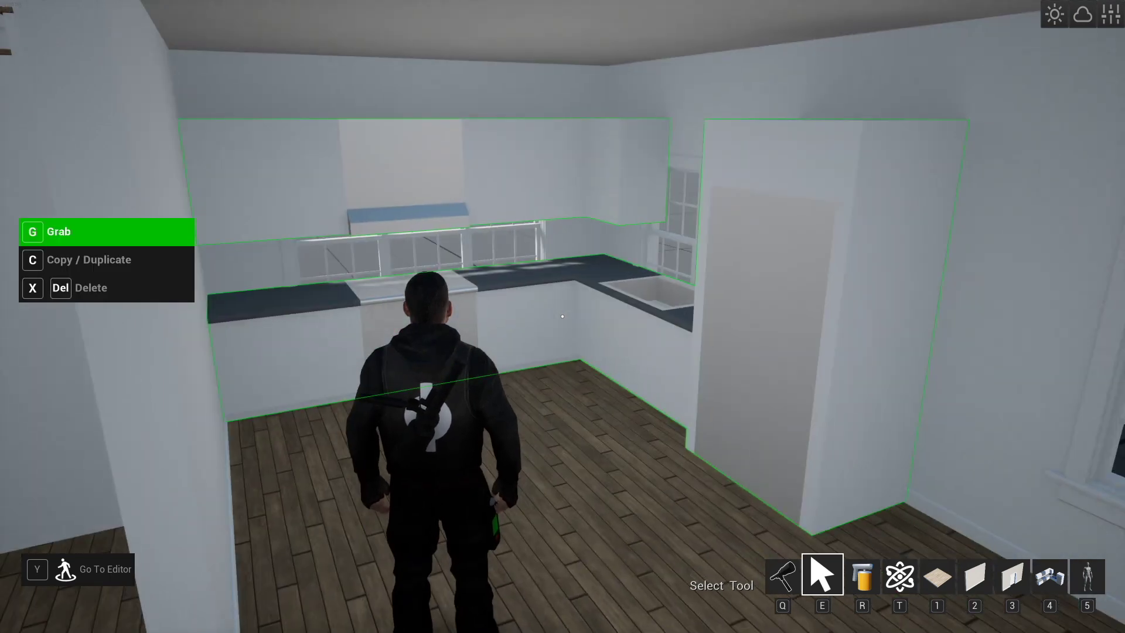
{"action": "key", "text": "s"}
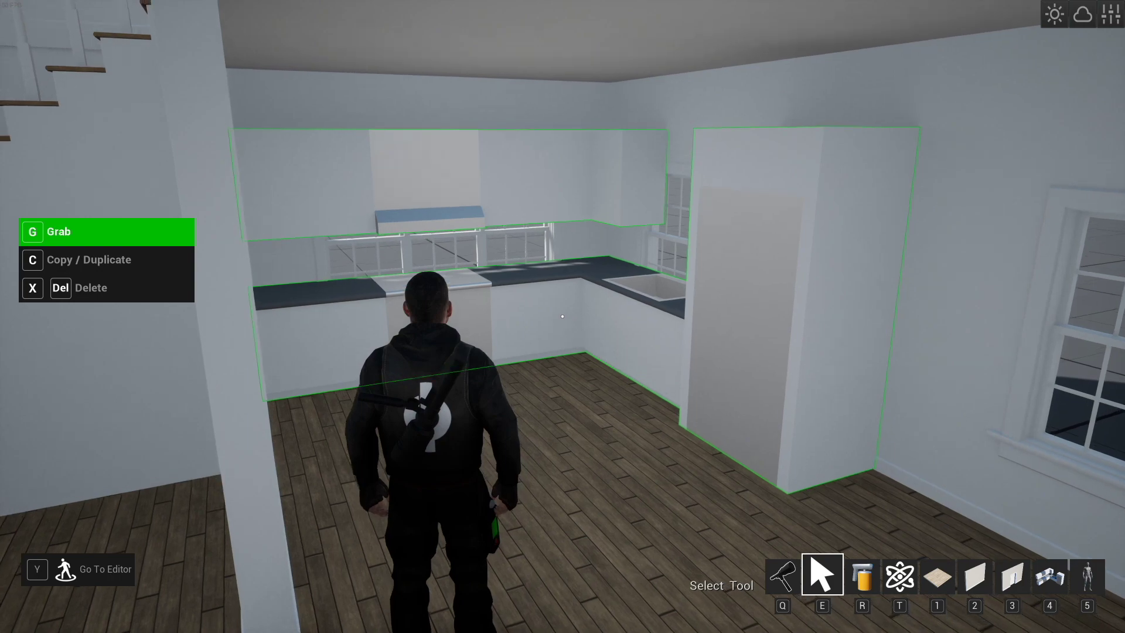
{"action": "key", "text": "x"}
{"action": "key", "text": "w"}
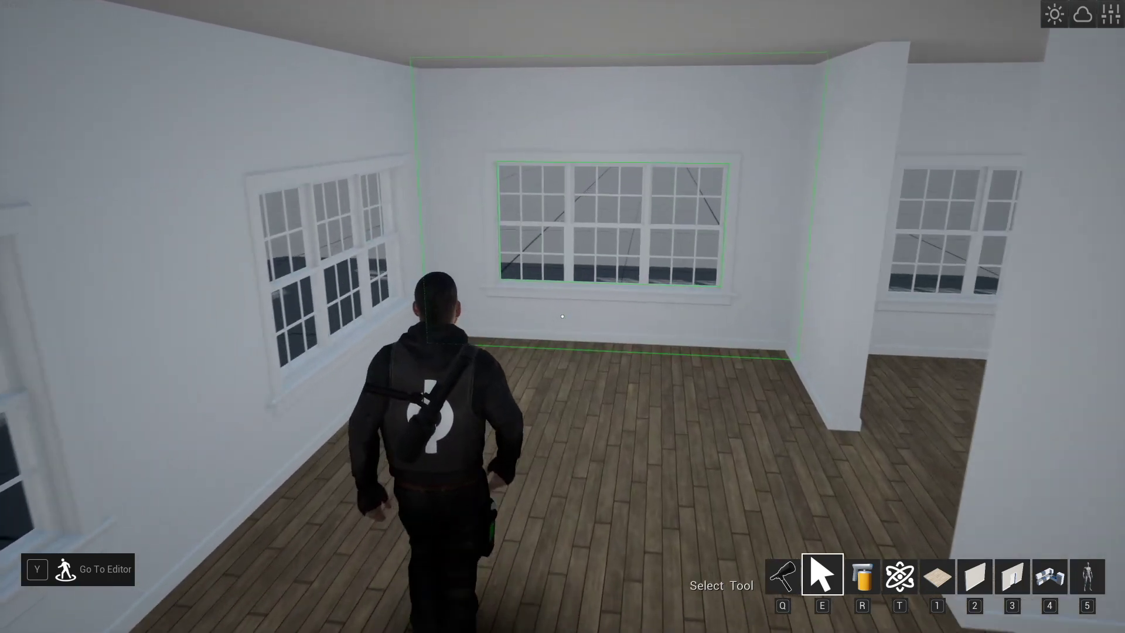
Place the Kitchen unit in the windowed corner room at the house's end and inspect its fit against the windows and wall.
{"action": "key", "text": "4"}
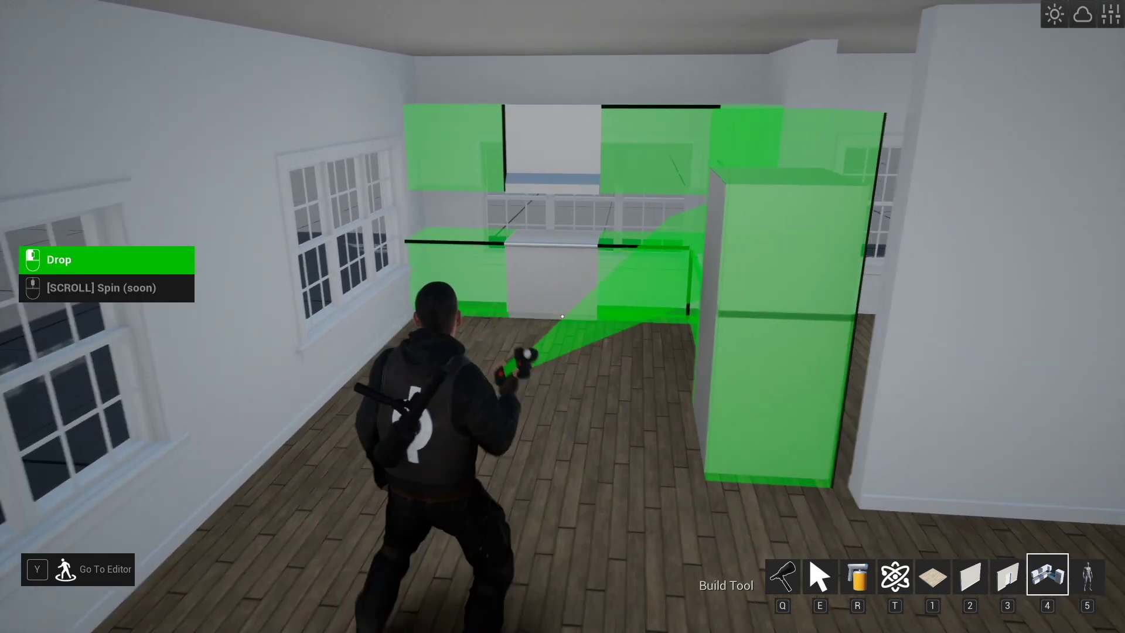
{"action": "key", "text": "s"}
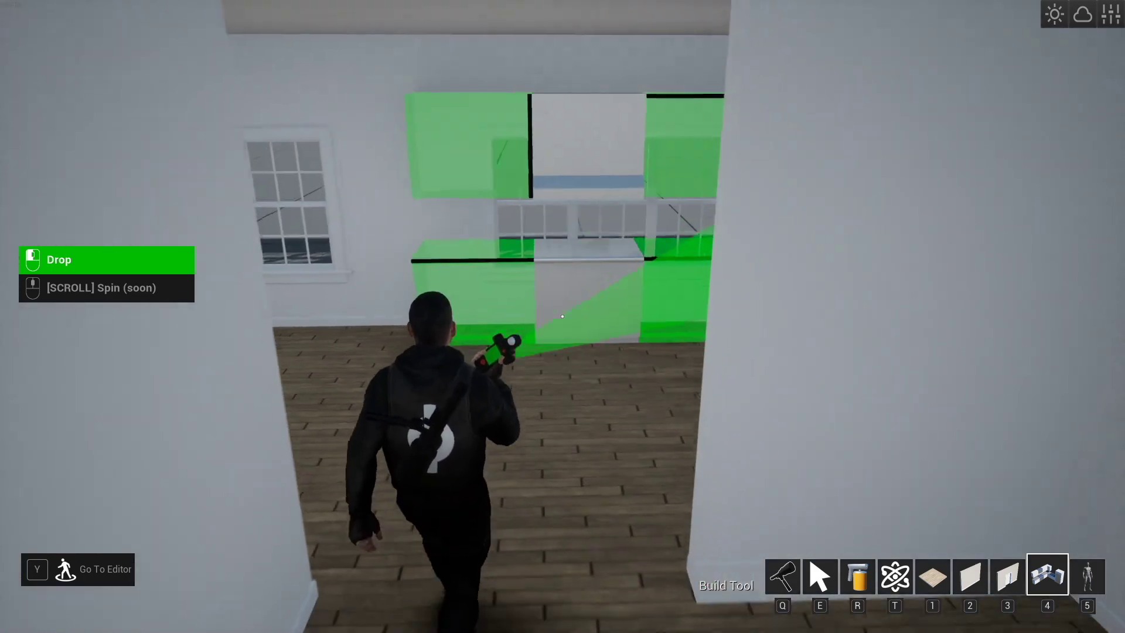
{"action": "key", "text": "w"}
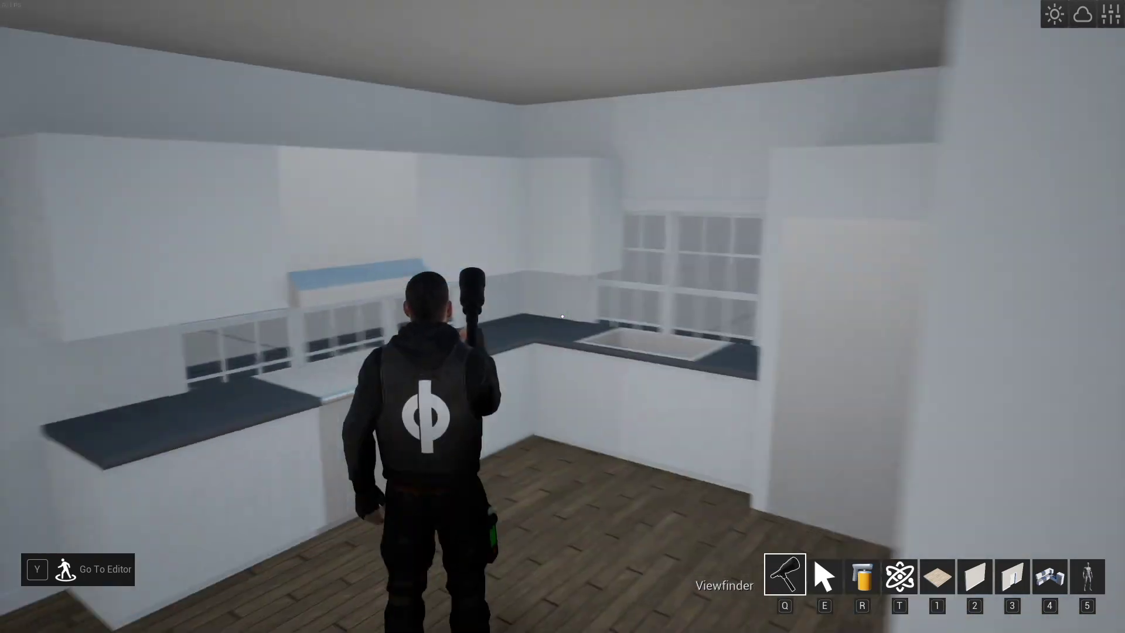
{"action": "key", "text": "s"}
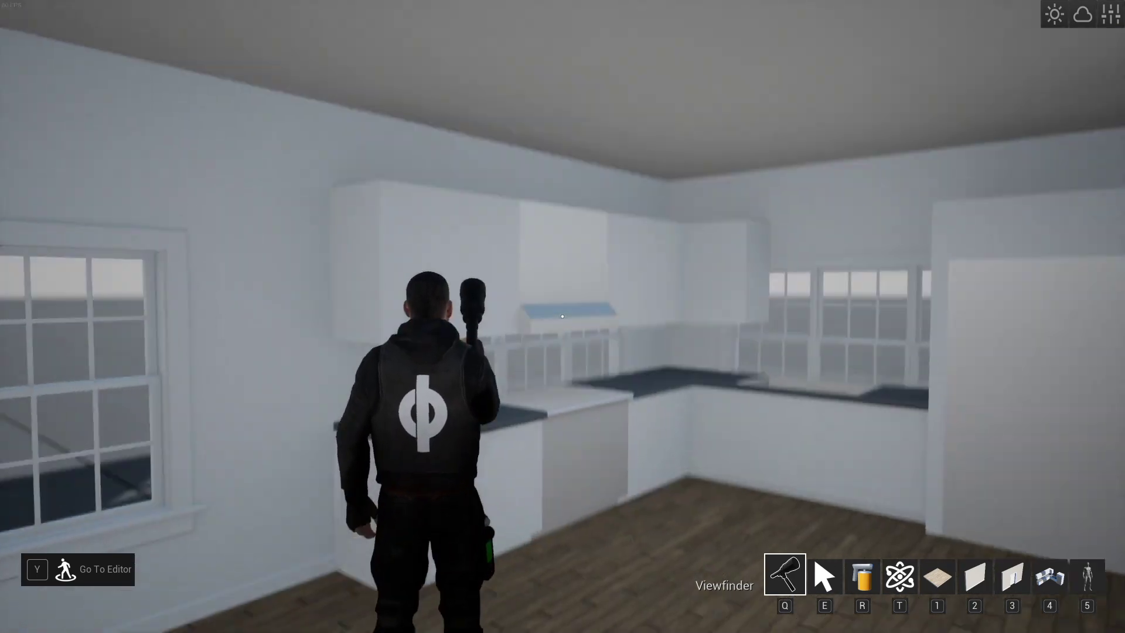
{"action": "key", "text": "w"}
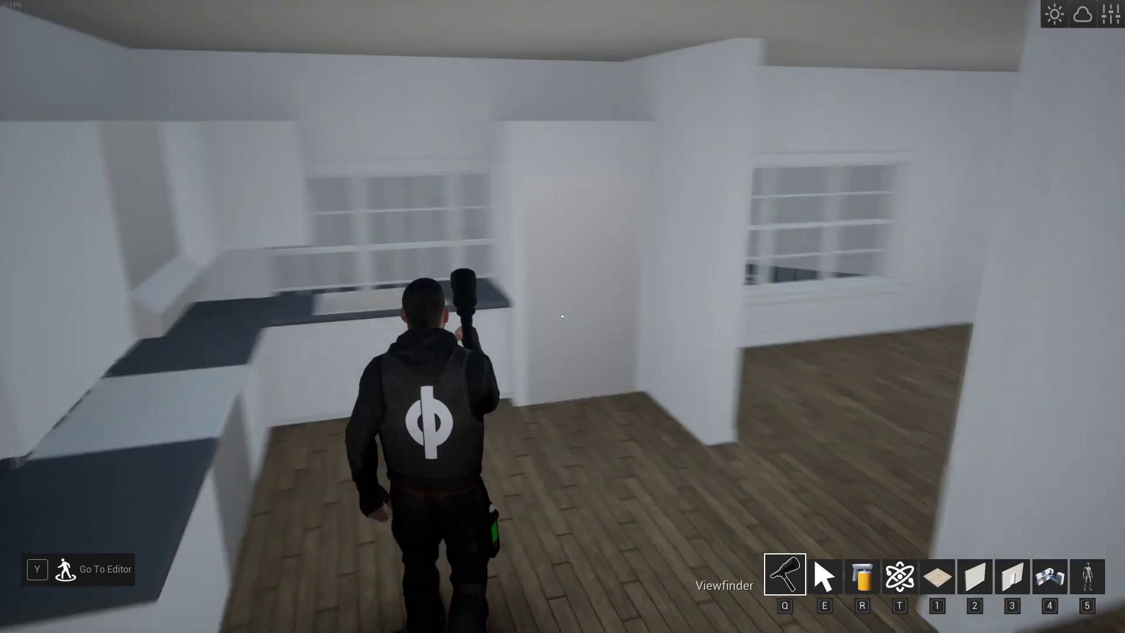
{"action": "key", "text": "w"}
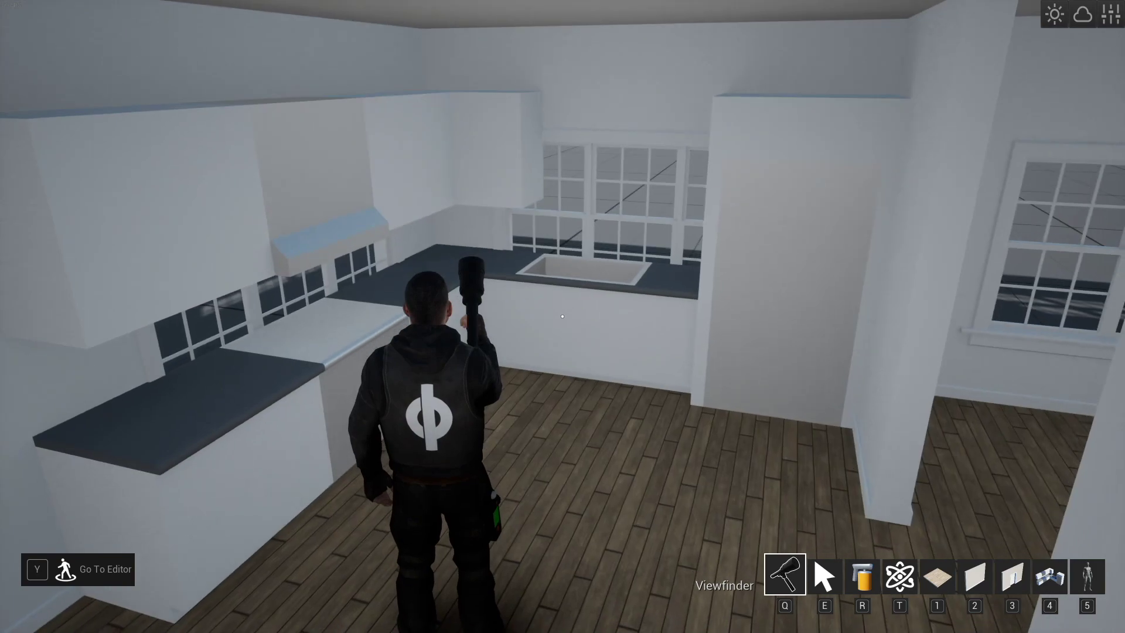
{"action": "key", "text": "s"}
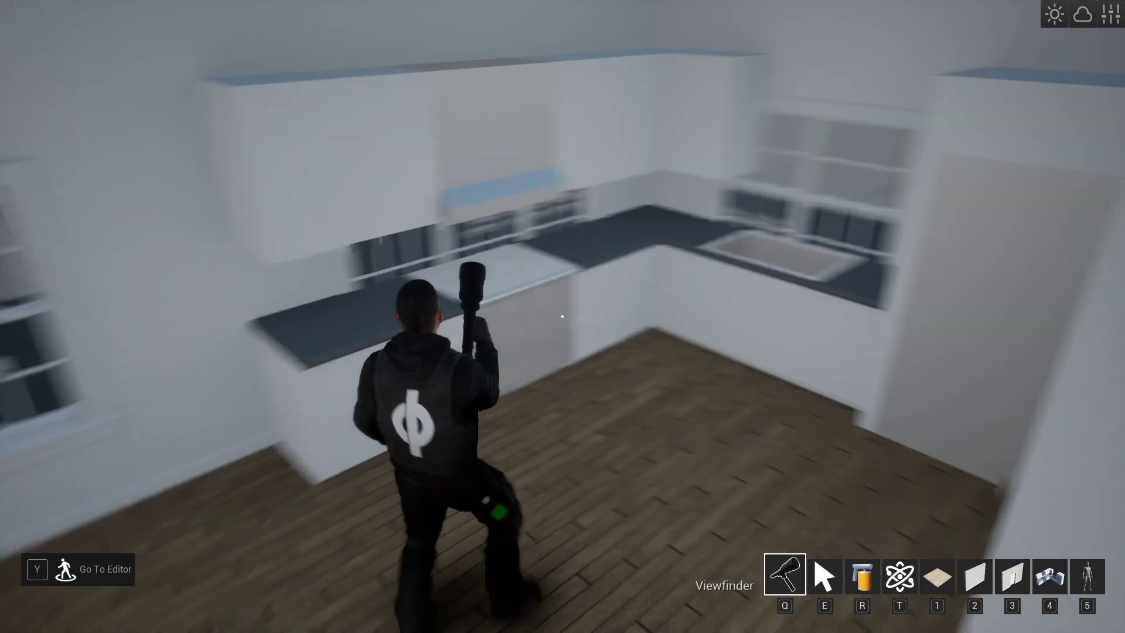
{"action": "key", "text": "s"}
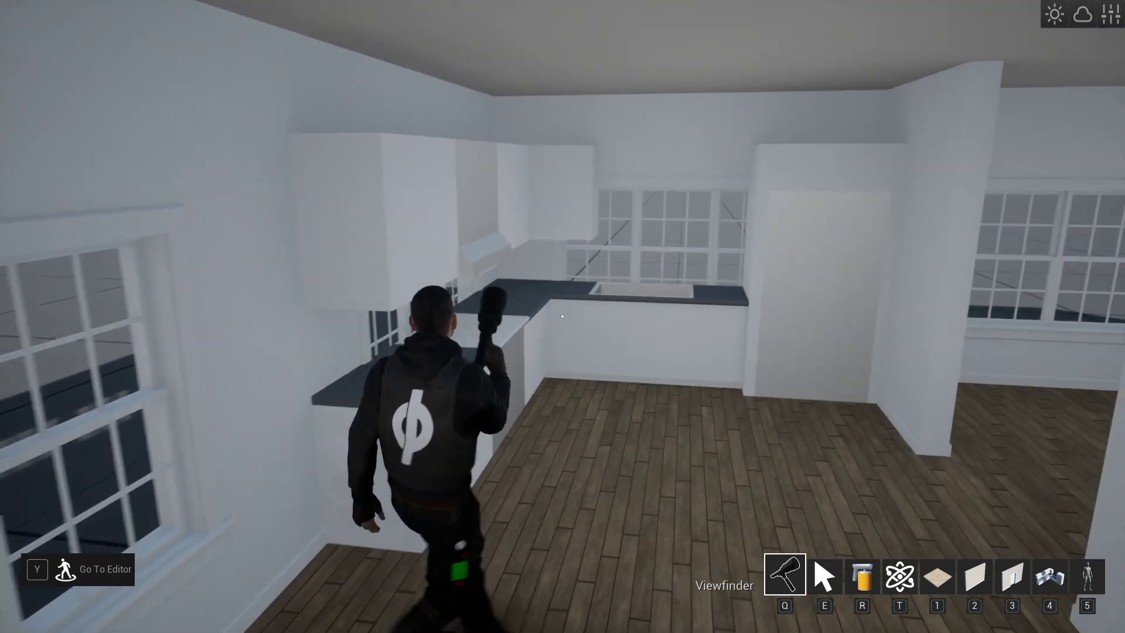
Target the kitchen in the corner room with the Select tool and delete it.
{"action": "key", "text": "w"}
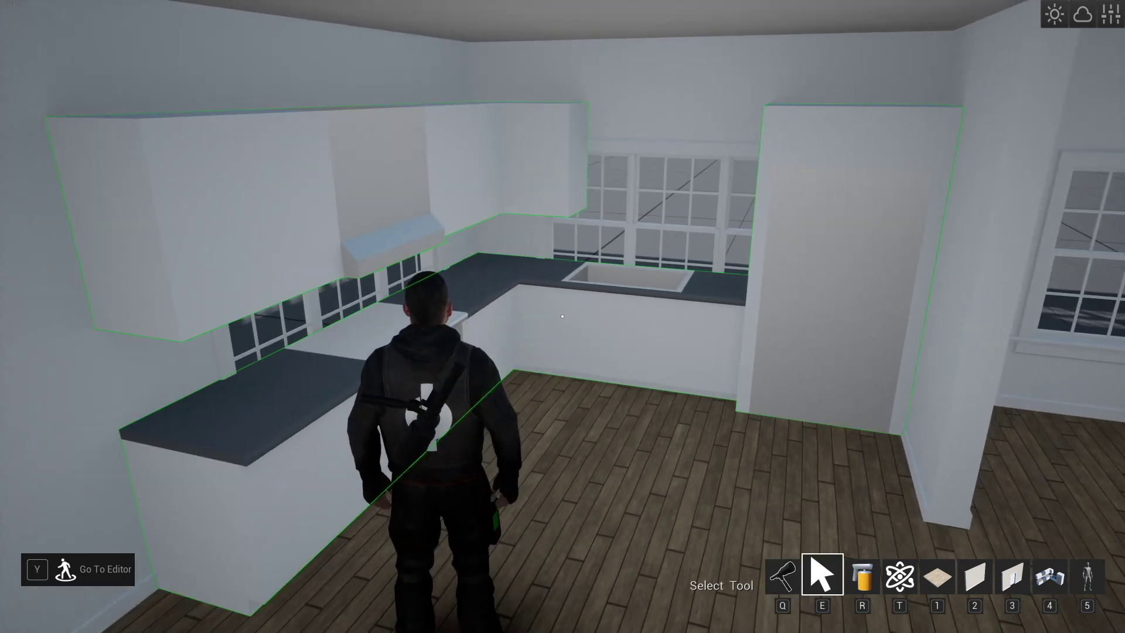
{"action": "key", "text": "s"}
{"action": "key", "text": "w"}
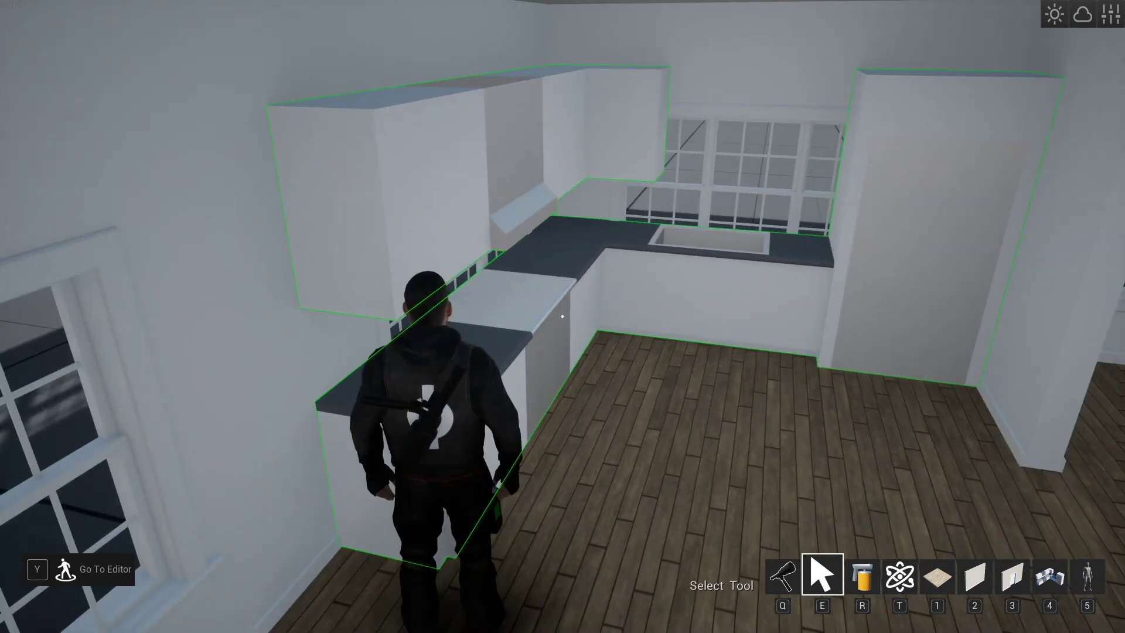
{"action": "key", "text": "d"}
{"action": "key", "text": "s"}
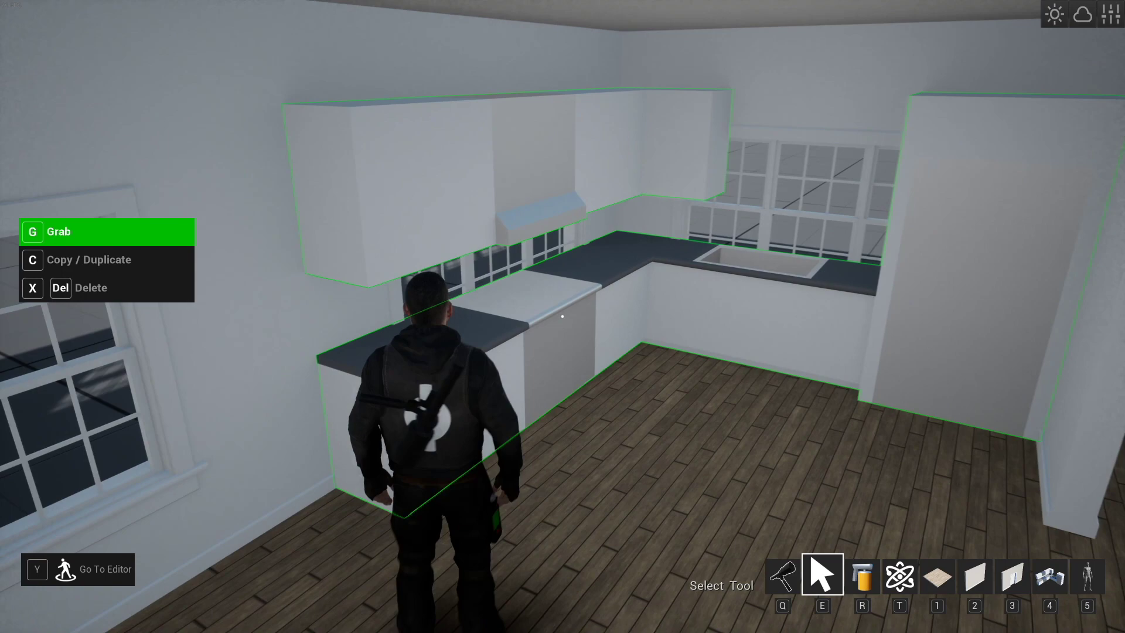
{"action": "key", "text": "x"}
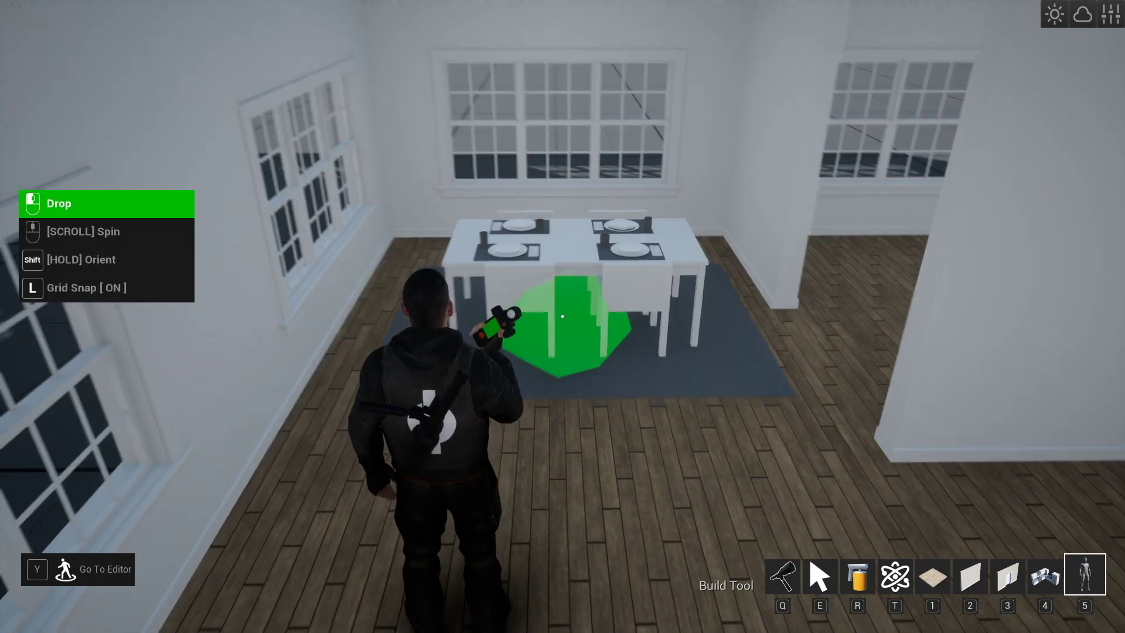
Place Dining Table 01 in the middle of the emptied corner room and inspect its rug, chairs and place settings.
{"action": "key", "text": "s"}
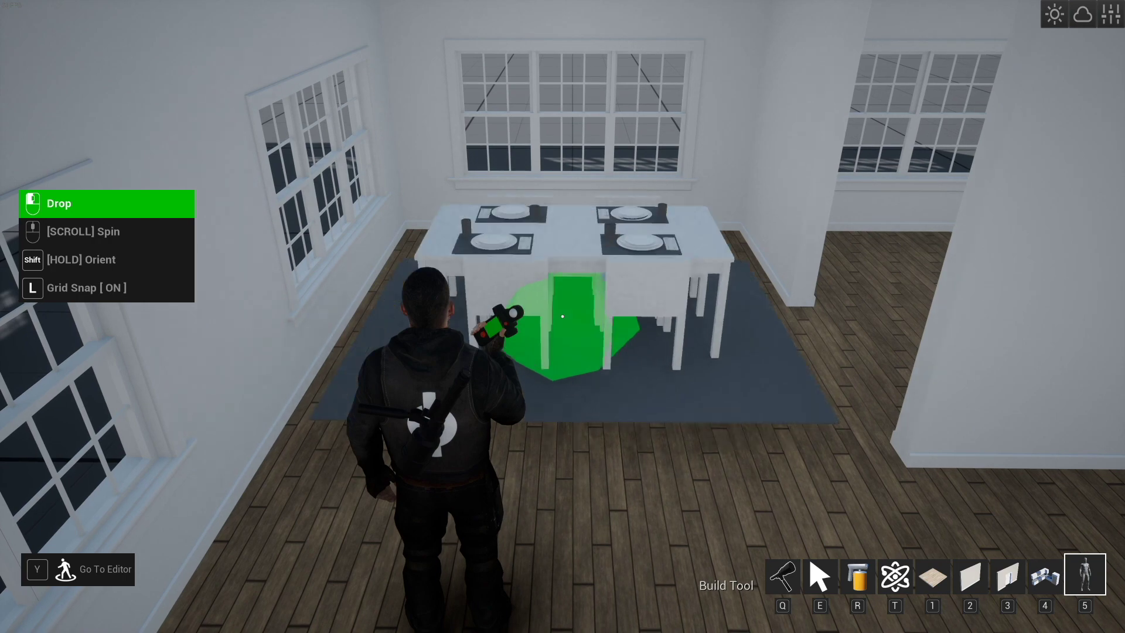
{"action": "key", "text": "q"}
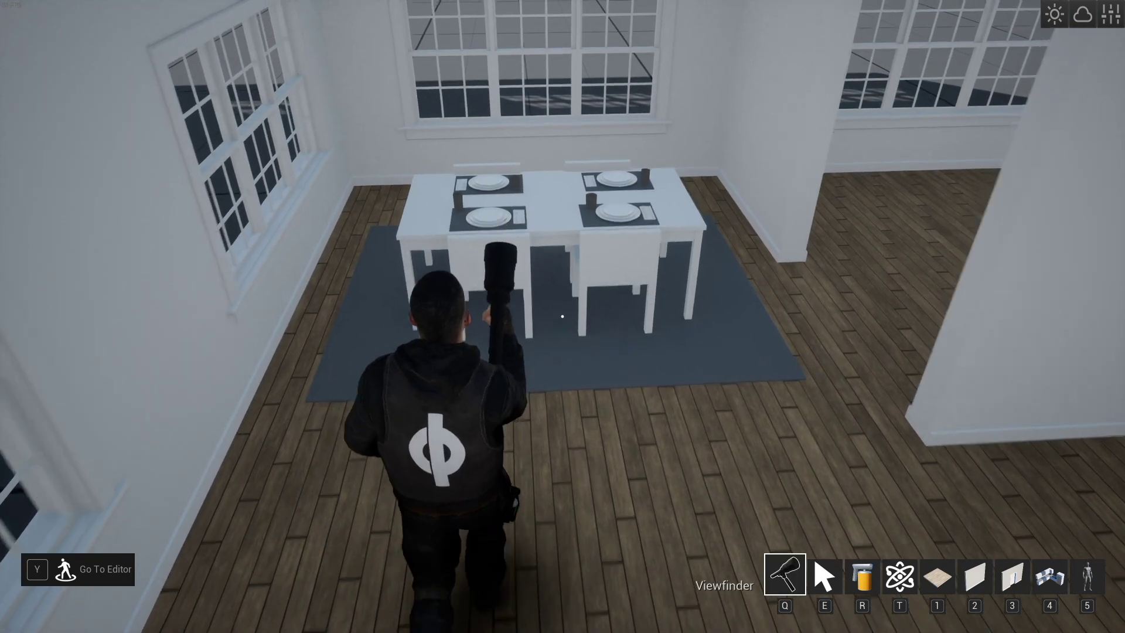
{"action": "key", "text": "w"}
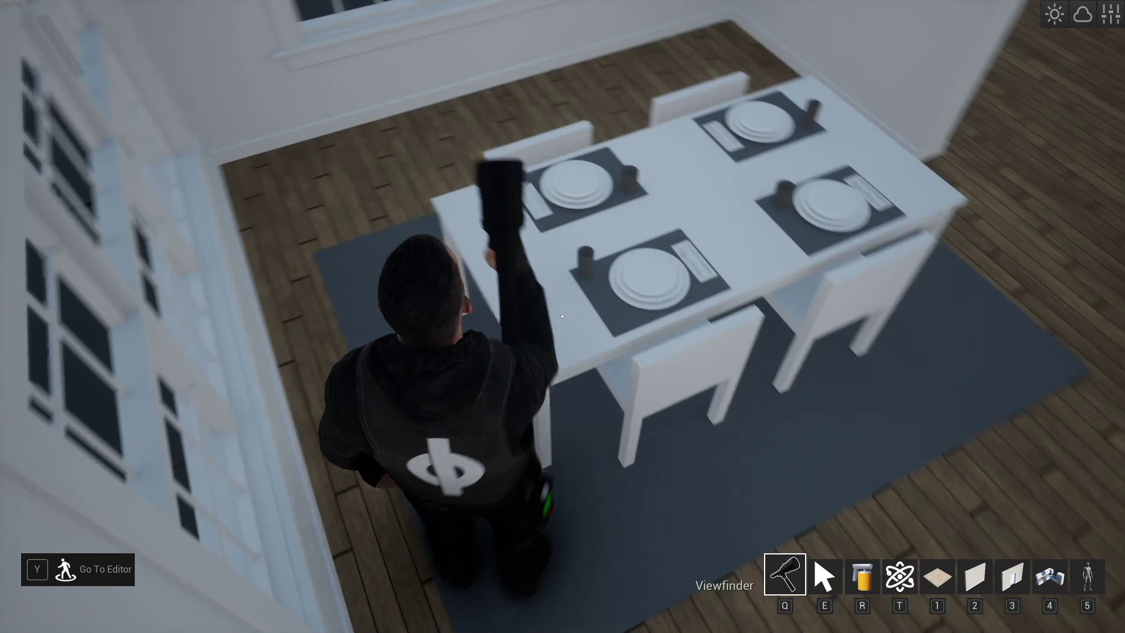
{"action": "key", "text": "s"}
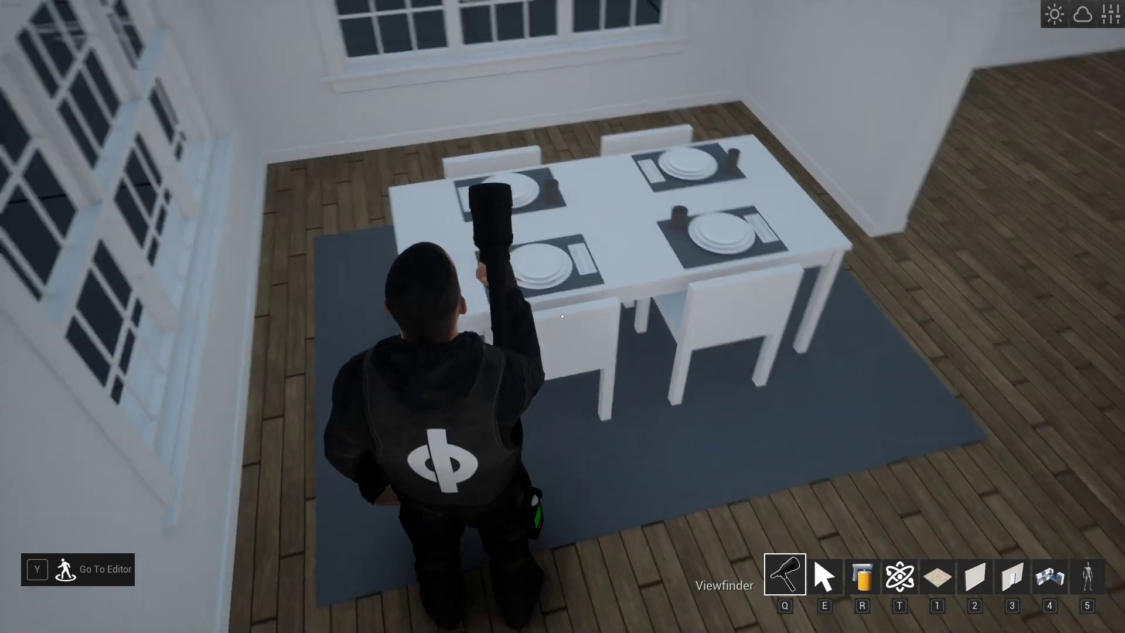
Grab the plates of one place setting, set Grid Snap to OFF and drop them at separate spots on the dining table.
{"action": "key", "text": "e"}
{"action": "key", "text": "w"}
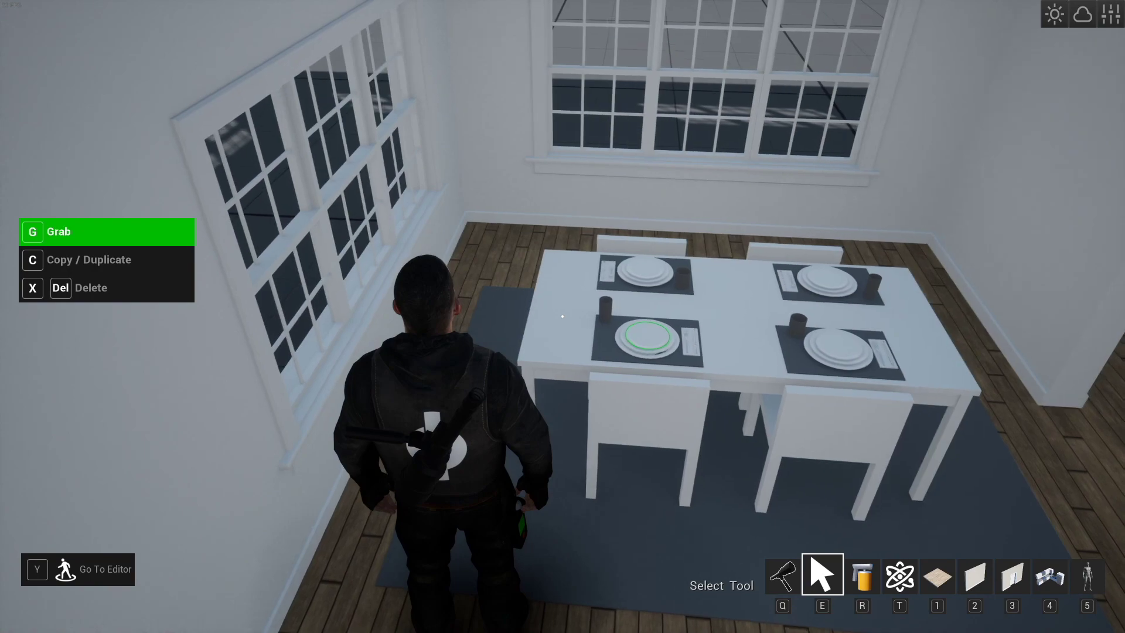
{"action": "key", "text": "g"}
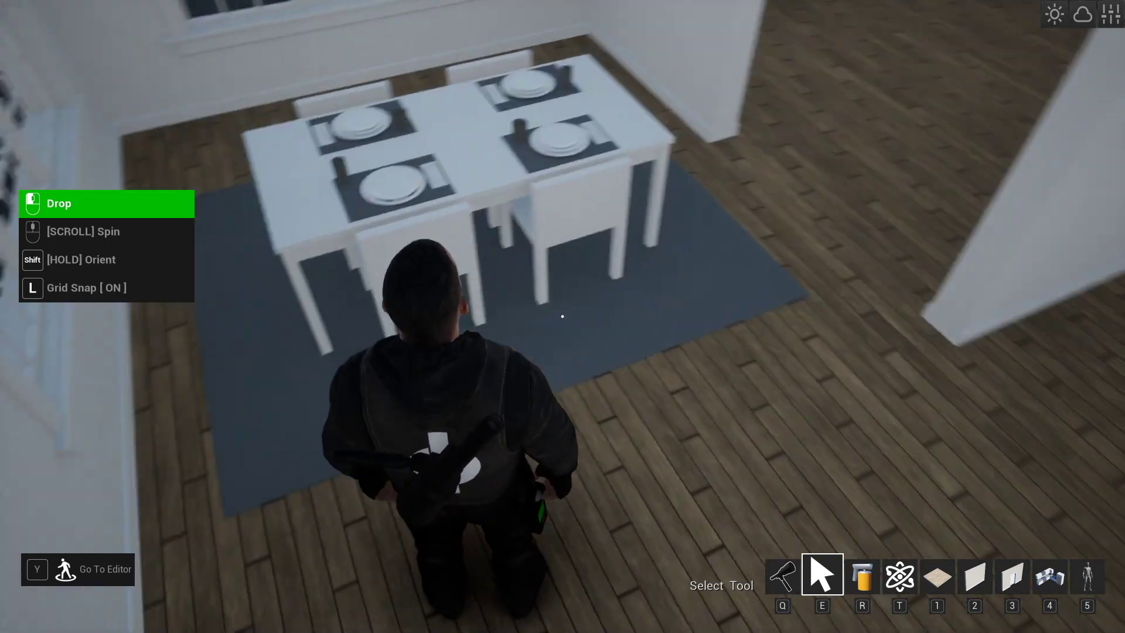
{"action": "key", "text": "w"}
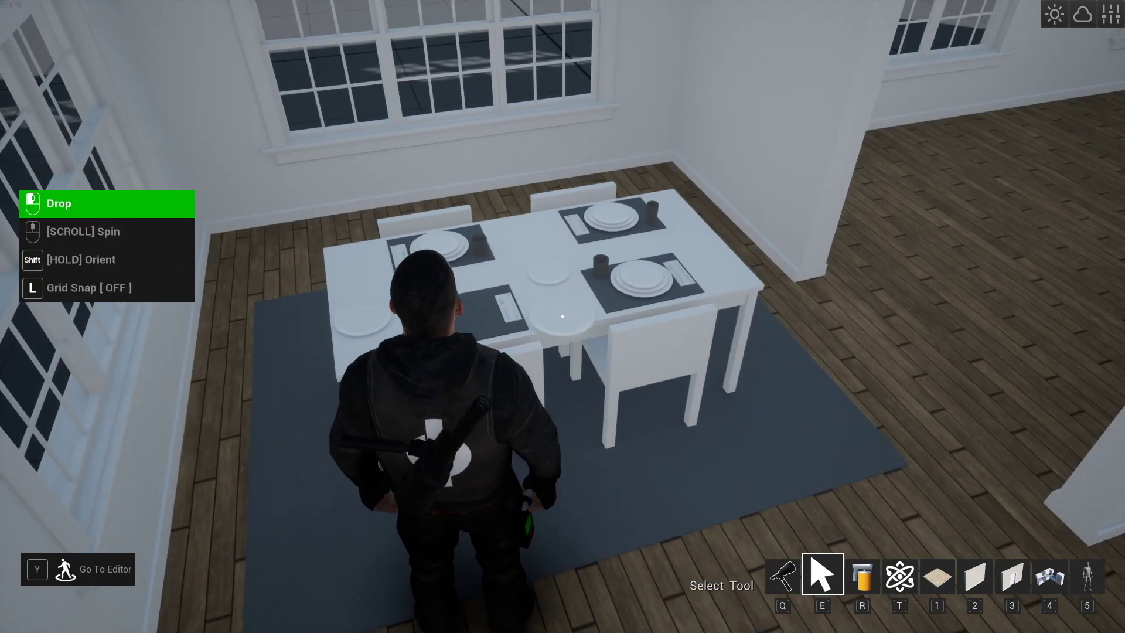
{"action": "left_click", "coordinate": [562, 316]}
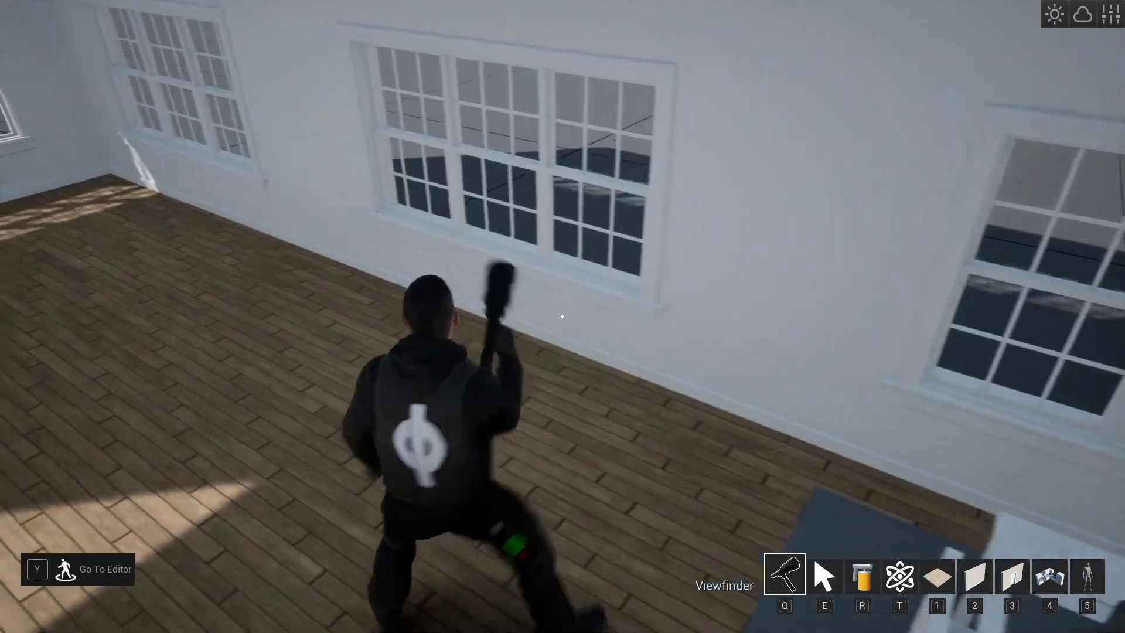
Try the Kitchen unit in the windowed room beside the staircase, then return to the dining table with the Select tool.
{"action": "key", "text": "e"}
{"action": "key", "text": "w"}
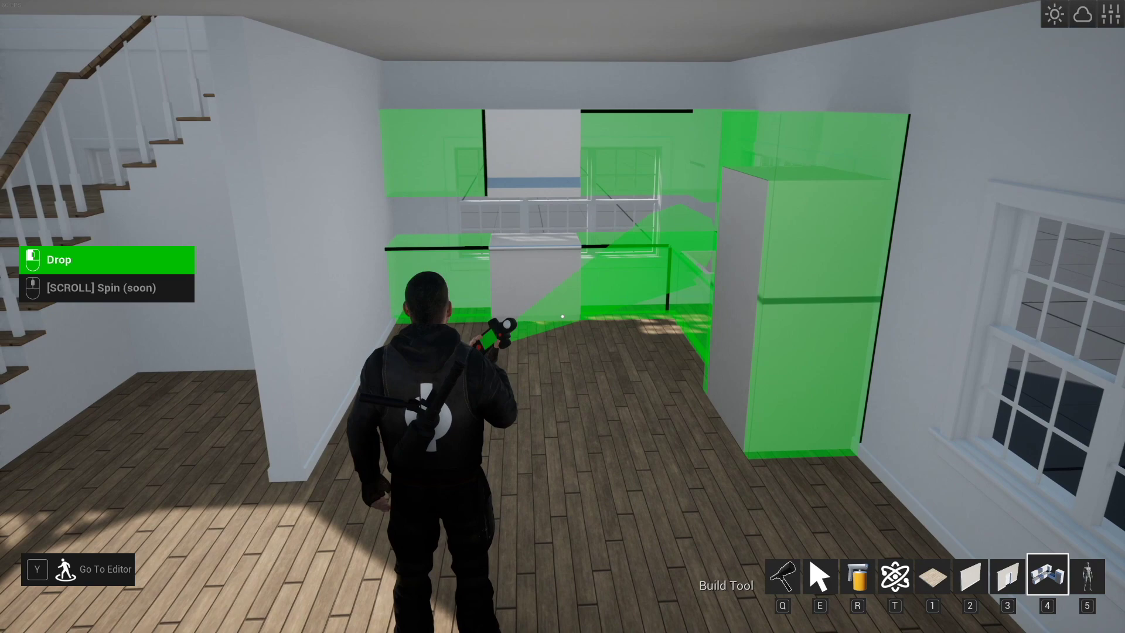
{"action": "key", "text": "q"}
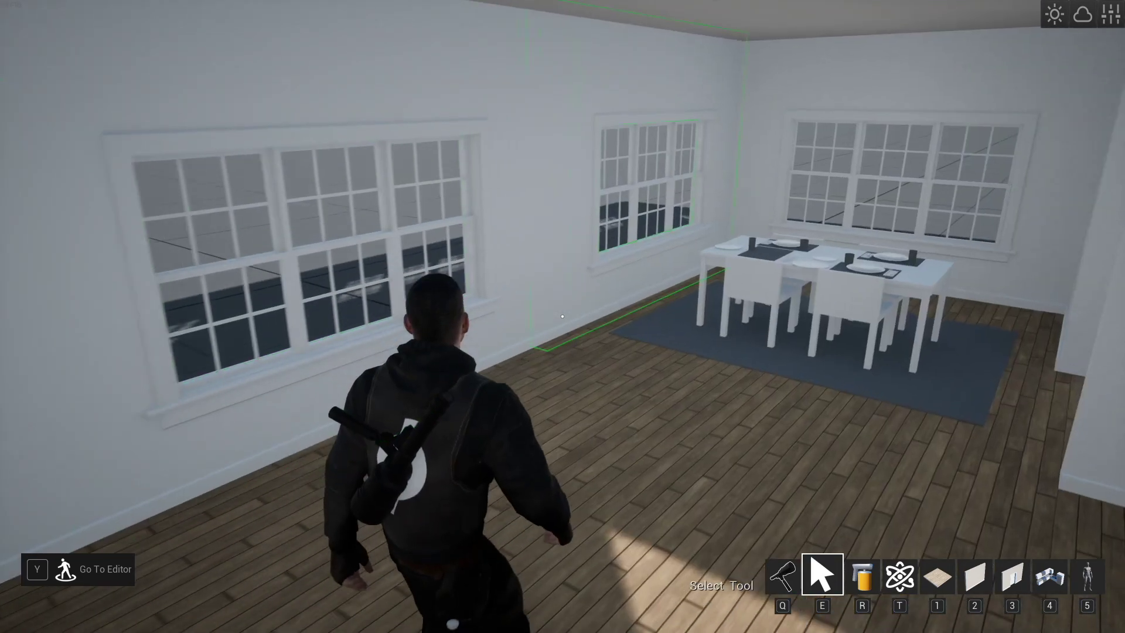
{"action": "key", "text": "w"}
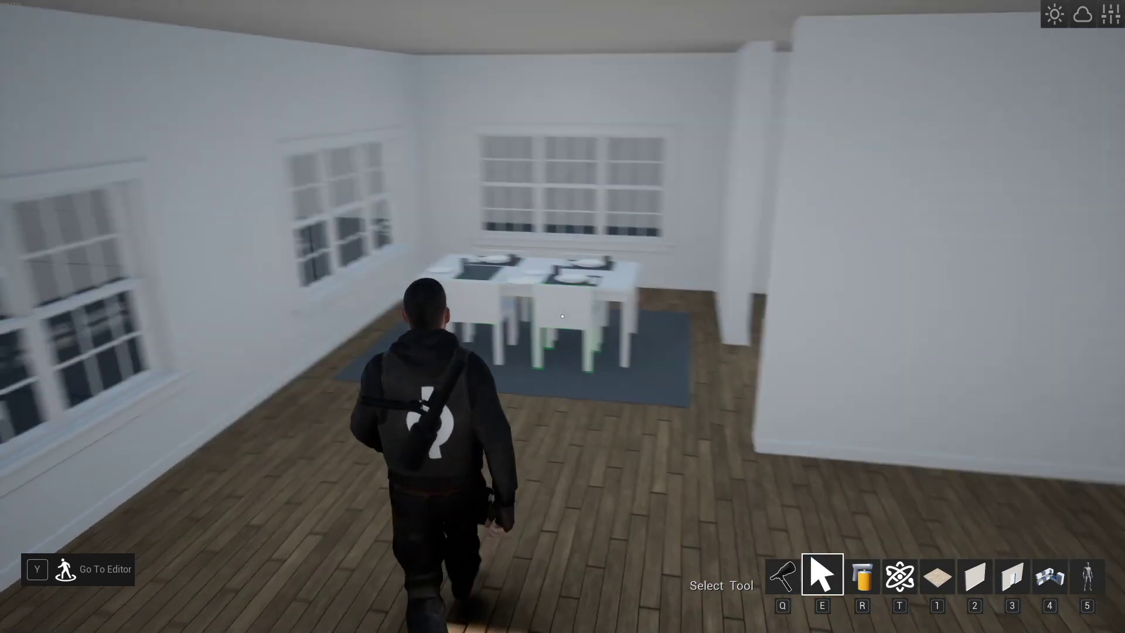
{"action": "key", "text": "w"}
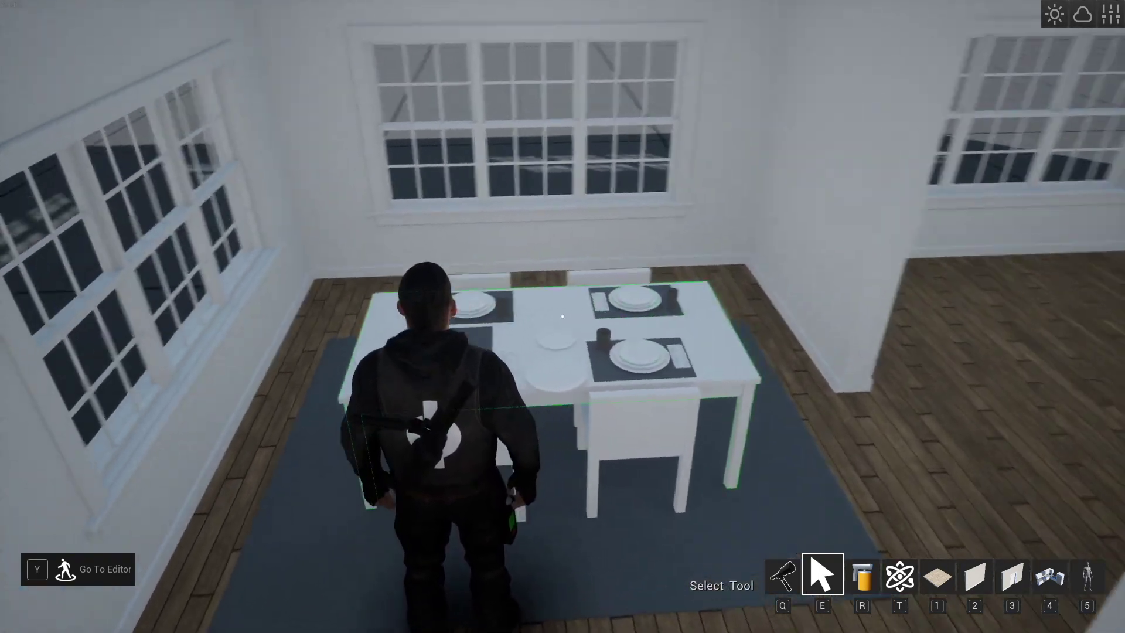
Assign the Roof Slope, Wall Slope L, Wall Slope R, Roof Flat and Roof Trim building items to hotbar slots 1 to 5.
{"action": "key", "text": "q"}
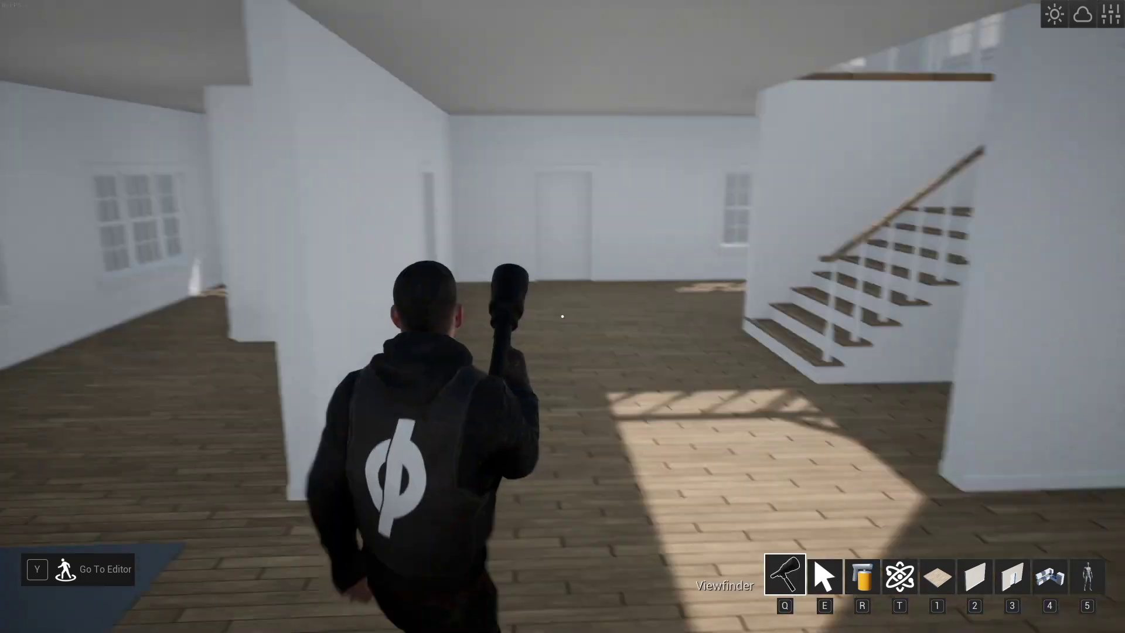
{"action": "key", "text": "w"}
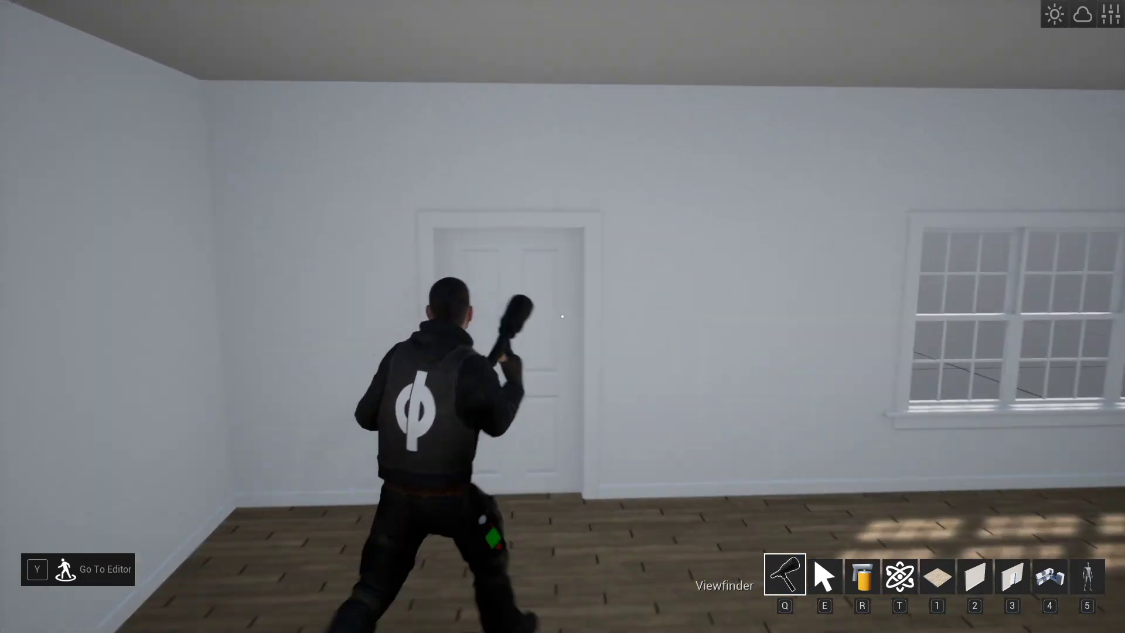
{"action": "key", "text": "space"}
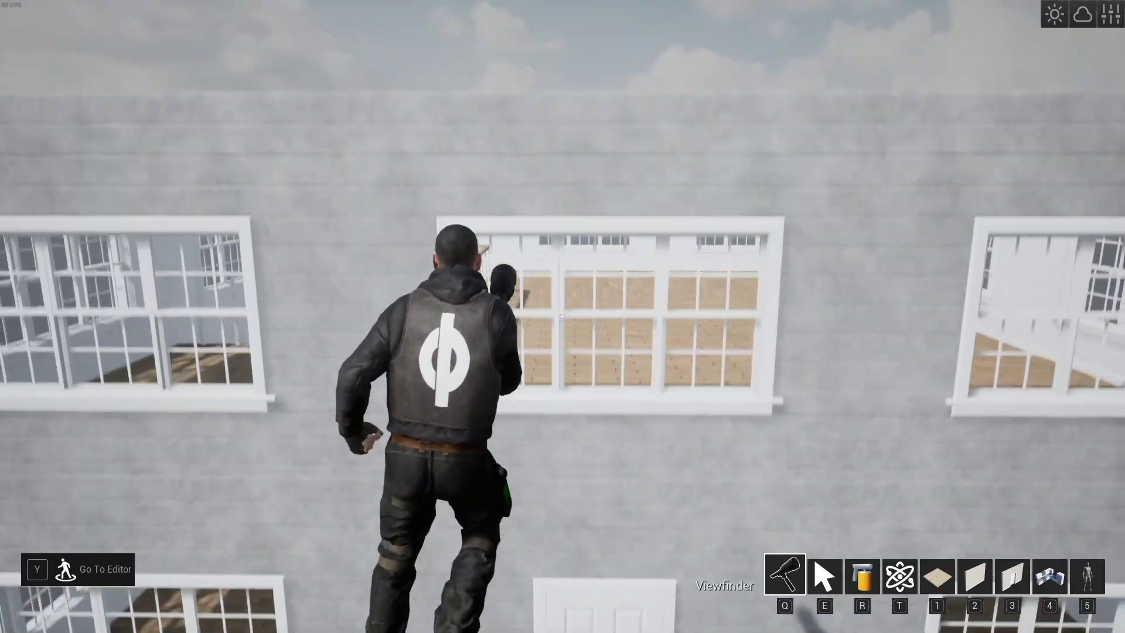
{"action": "key", "text": "space"}
{"action": "key", "text": "a"}
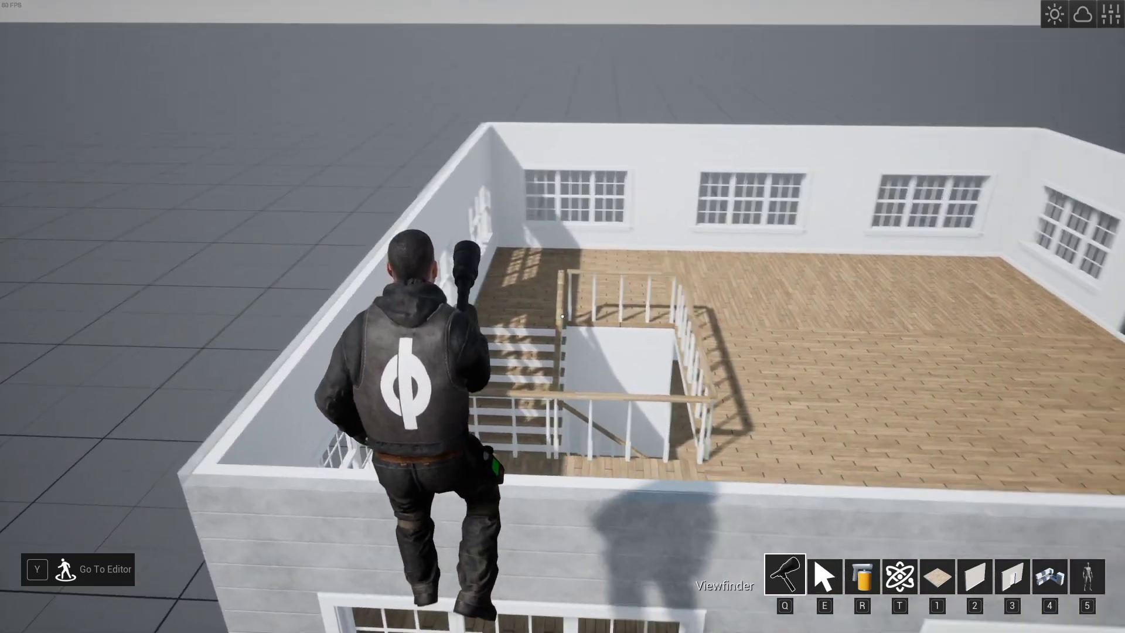
{"action": "key", "text": "Tab"}
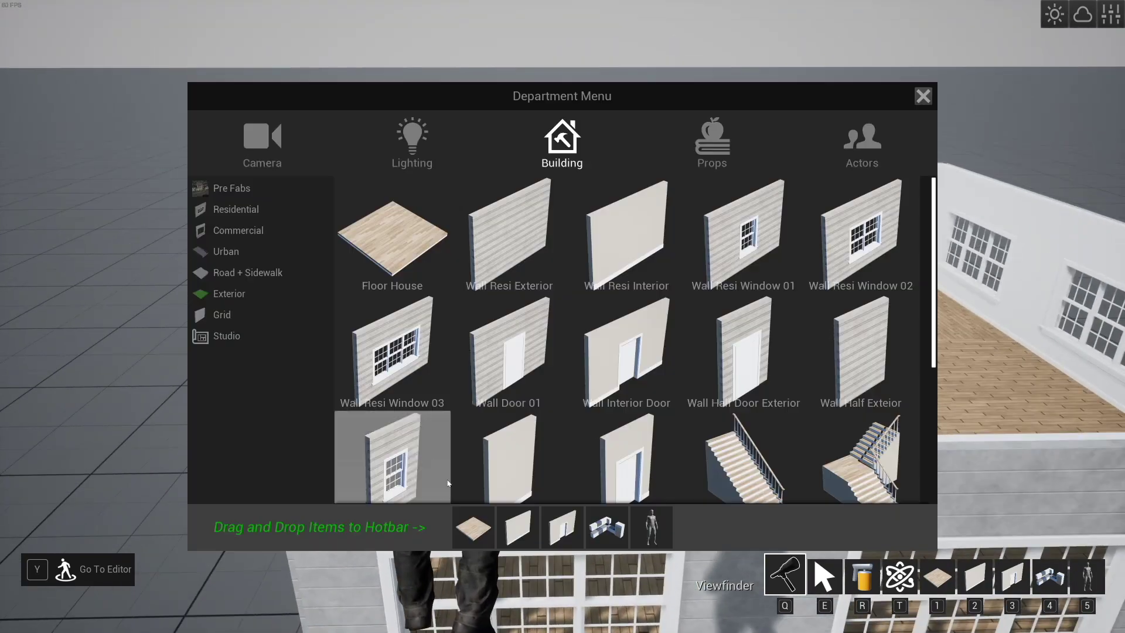
{"action": "scroll", "coordinate": [543, 391], "scroll_direction": "down", "scroll_amount": 4}
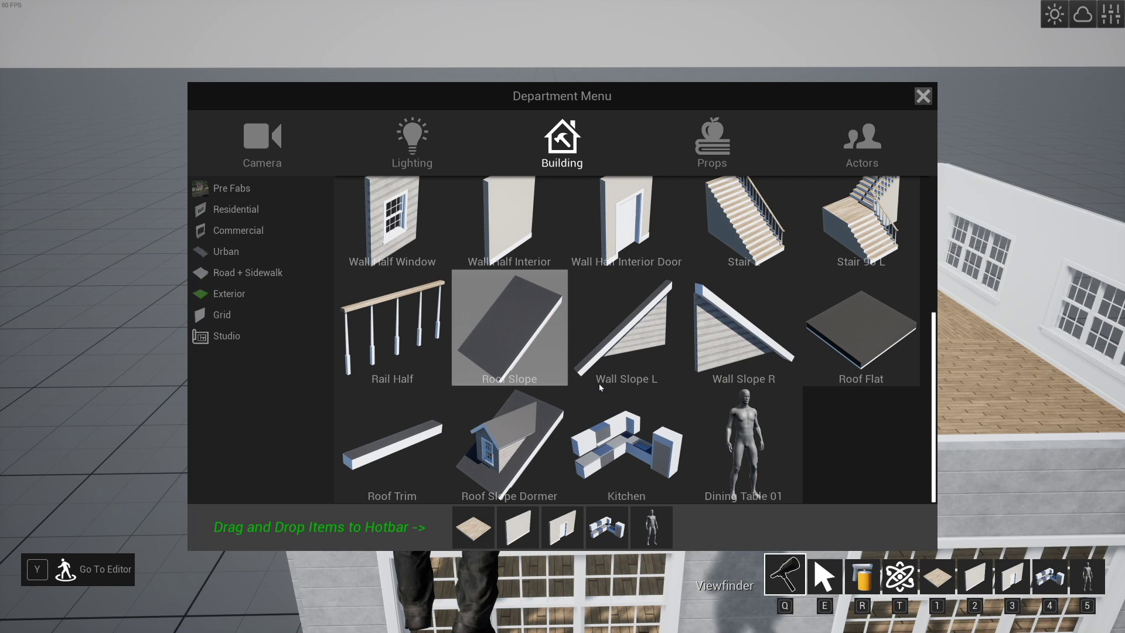
{"action": "left_click_drag", "start_coordinate": [639, 344], "coordinate": [642, 338]}
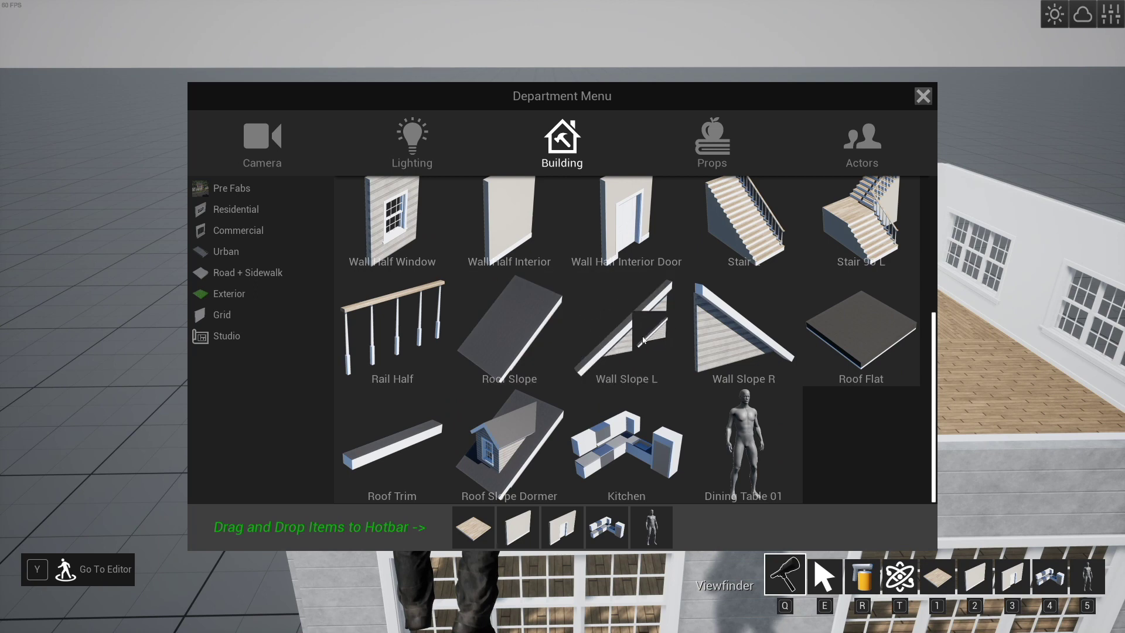
{"action": "scroll", "coordinate": [616, 350], "scroll_direction": "up", "scroll_amount": 1}
{"action": "left_click_drag", "start_coordinate": [508, 400], "coordinate": [517, 407]}
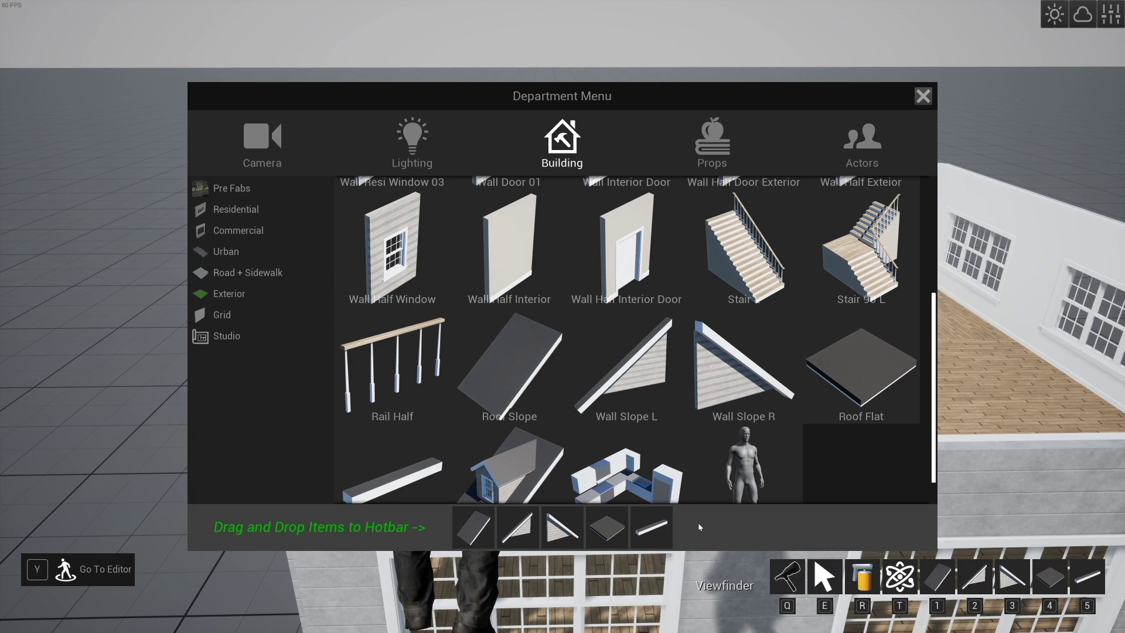
{"action": "scroll", "coordinate": [624, 486], "scroll_direction": "down", "scroll_amount": 1}
{"action": "key", "text": "Tab"}
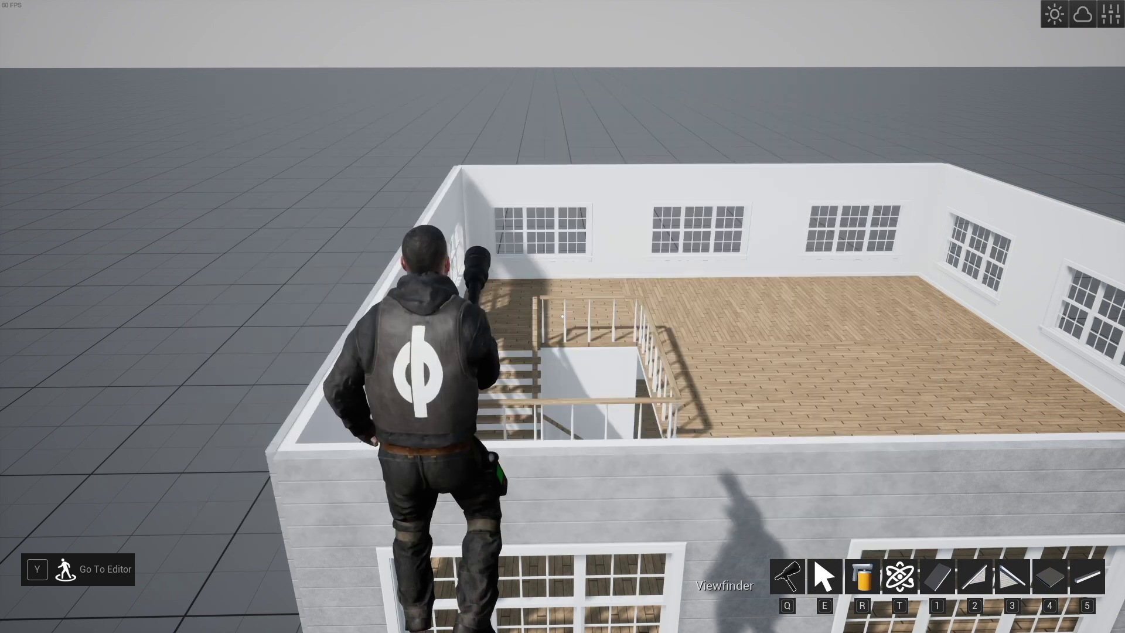
Place Roof Slope pieces along two opposite sides of the upper storey to start the pitched roof.
{"action": "key", "text": "a"}
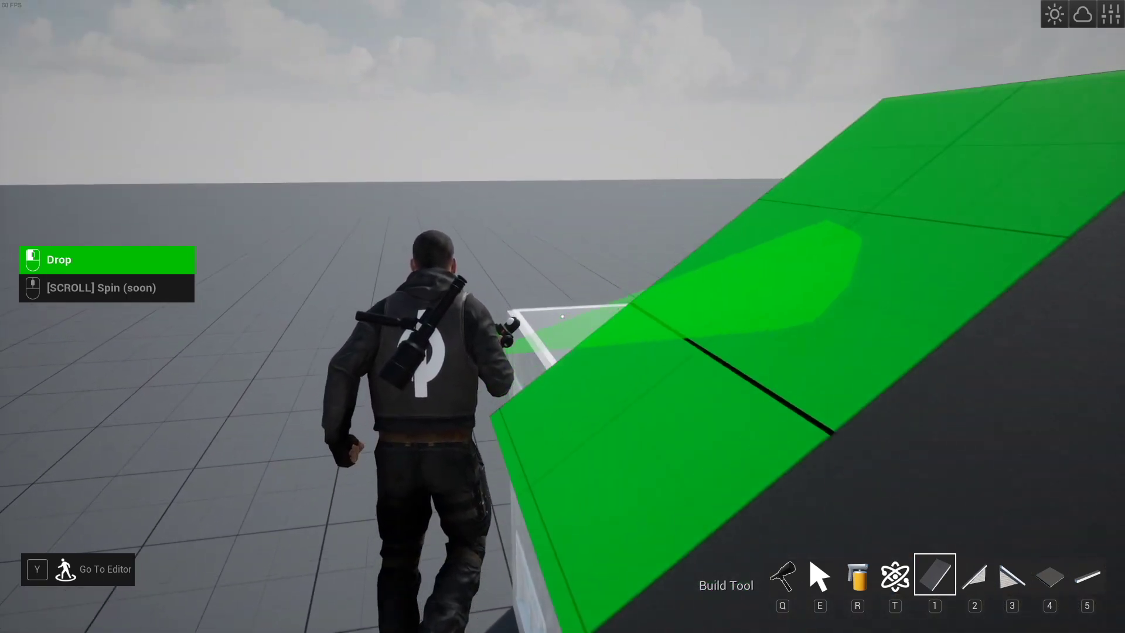
{"action": "key", "text": "q"}
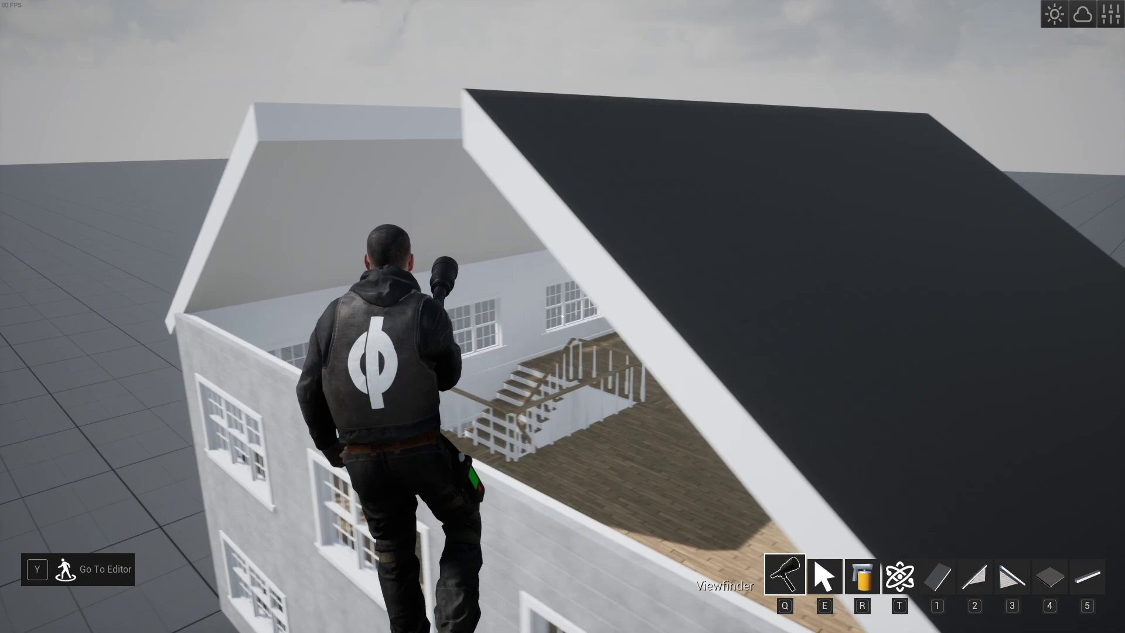
Place Roof Flat pieces along the gap between the two roof slopes to close the top of the roof.
{"action": "key", "text": "s"}
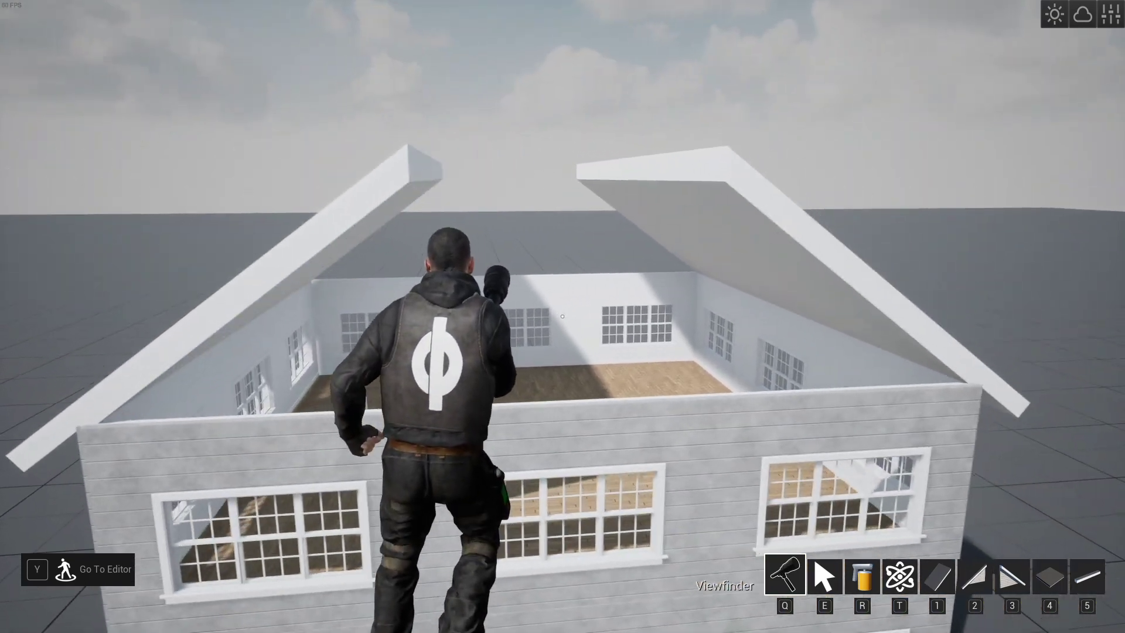
{"action": "key", "text": "space"}
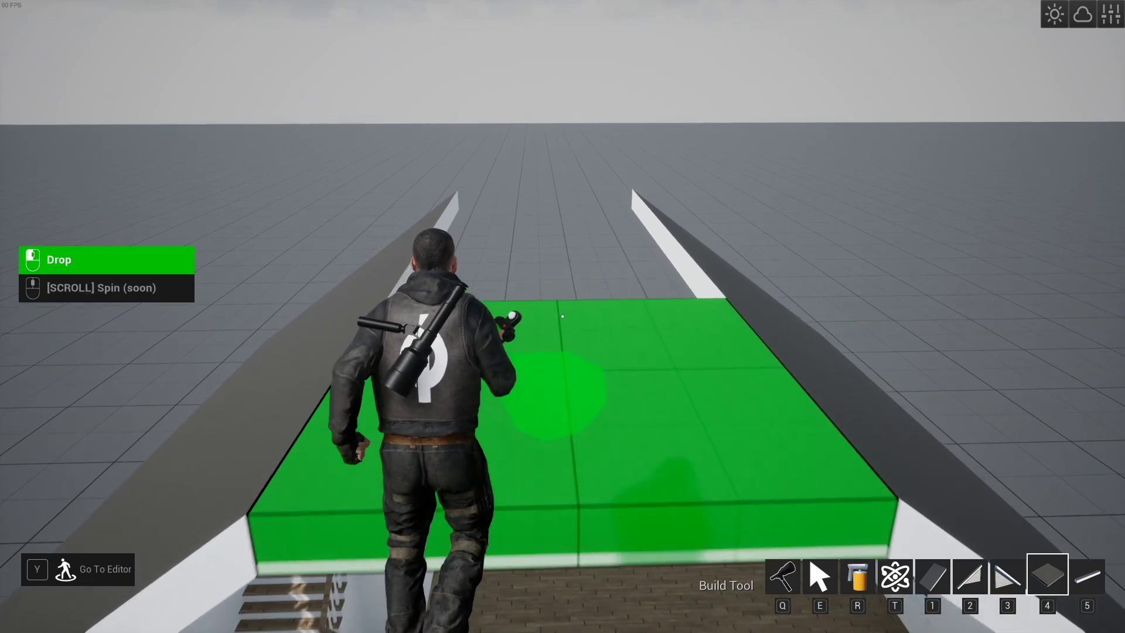
{"action": "left_click", "coordinate": [563, 317]}
{"action": "key", "text": "w"}
{"action": "left_click", "coordinate": [562, 316]}
{"action": "left_click", "coordinate": [562, 316]}
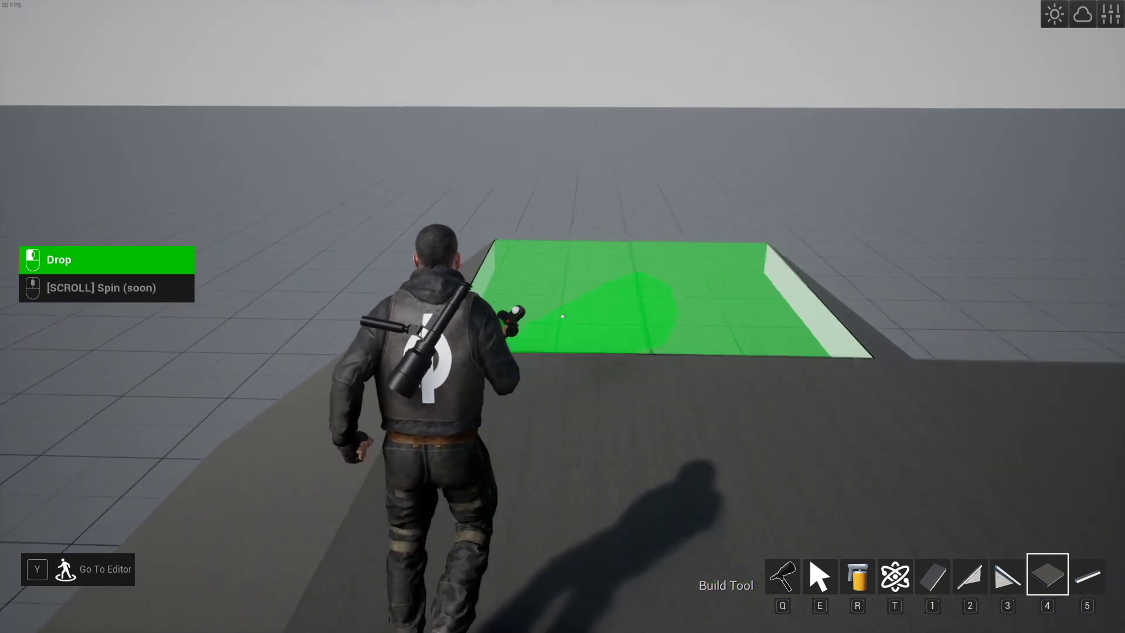
{"action": "left_click", "coordinate": [562, 316]}
{"action": "key", "text": "e"}
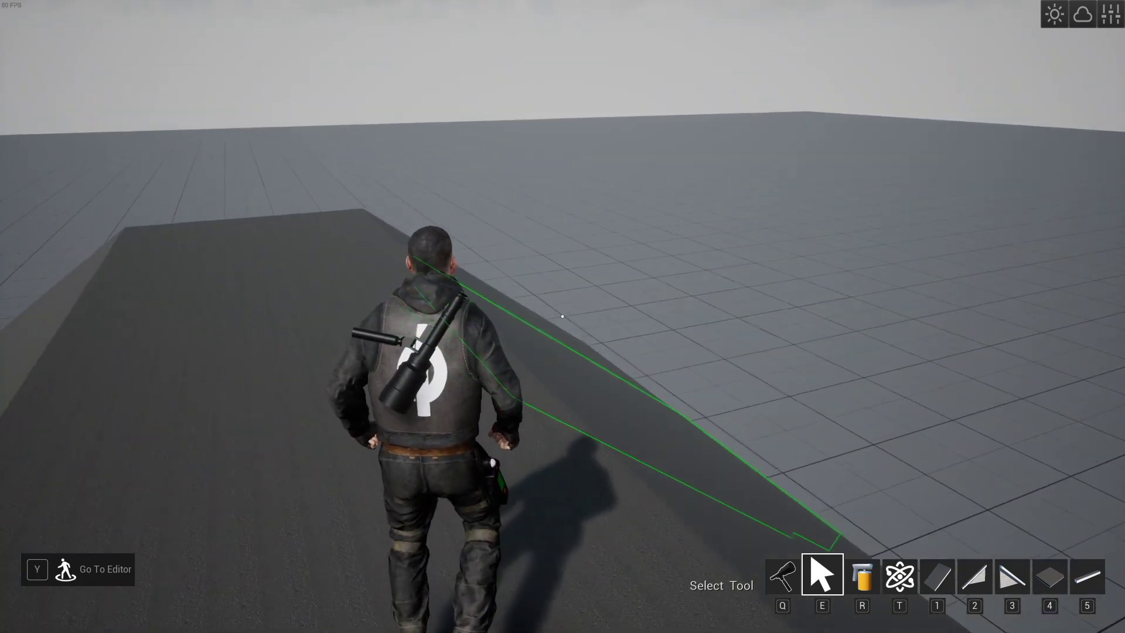
Fill both sides of each gable end with Wall Slope L and Wall Slope R pieces under the roof slopes.
{"action": "key", "text": "s"}
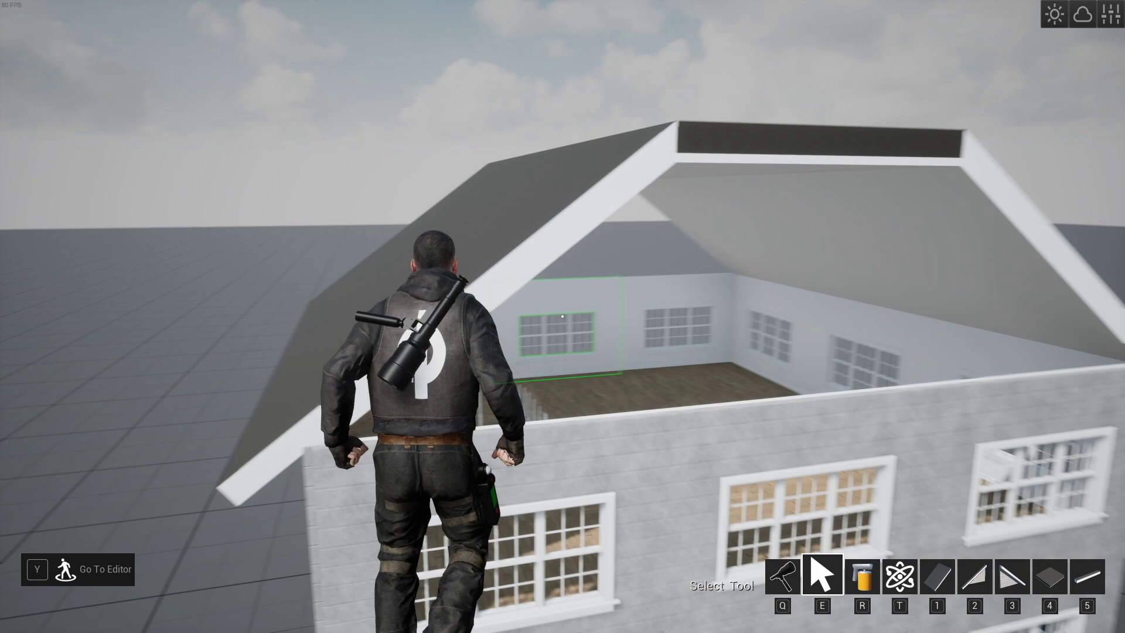
{"action": "key", "text": "2"}
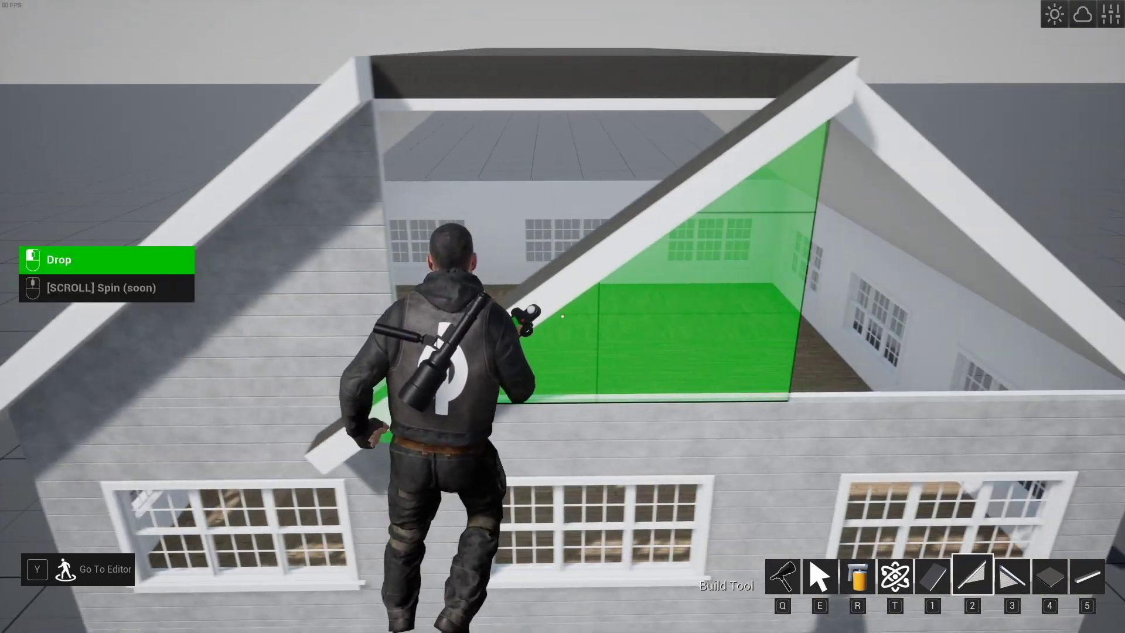
{"action": "key", "text": "3"}
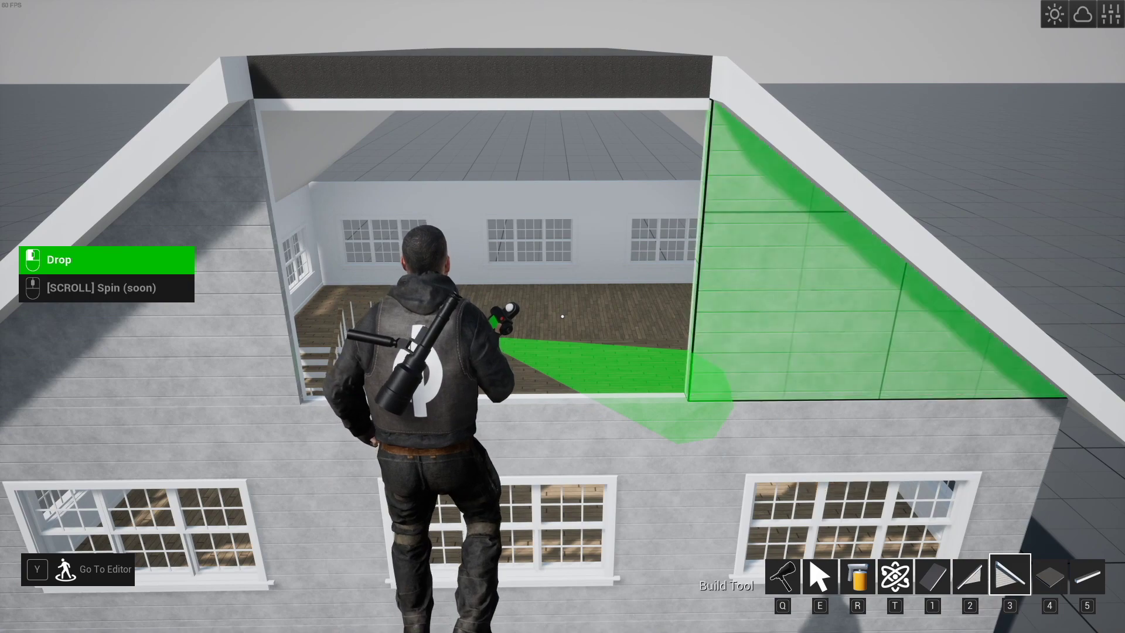
{"action": "key", "text": "q"}
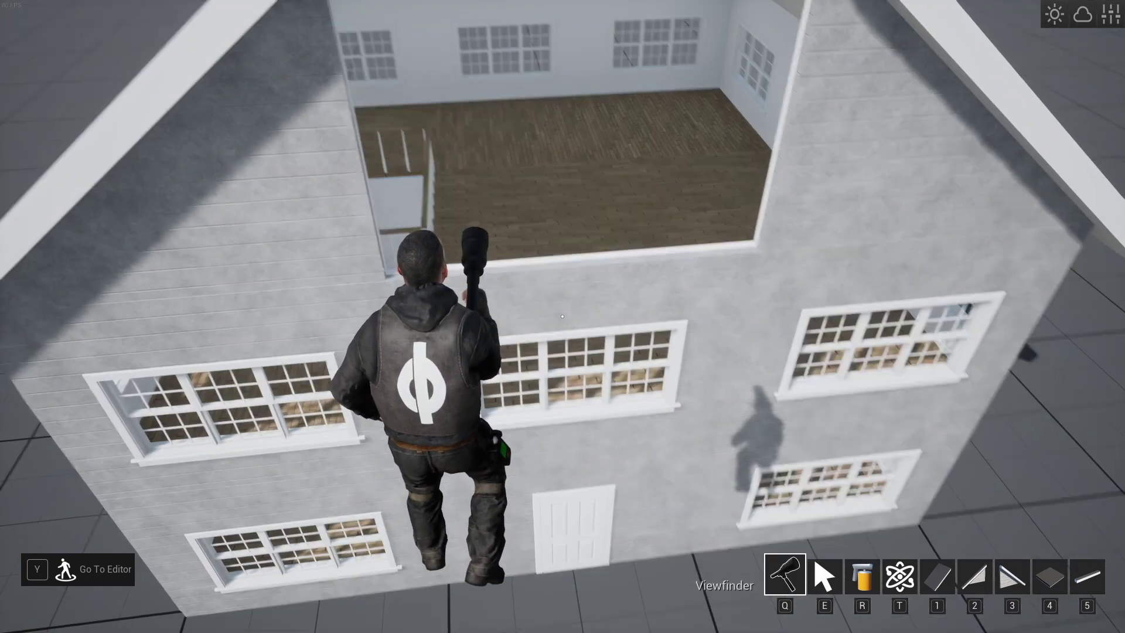
{"action": "key", "text": "w"}
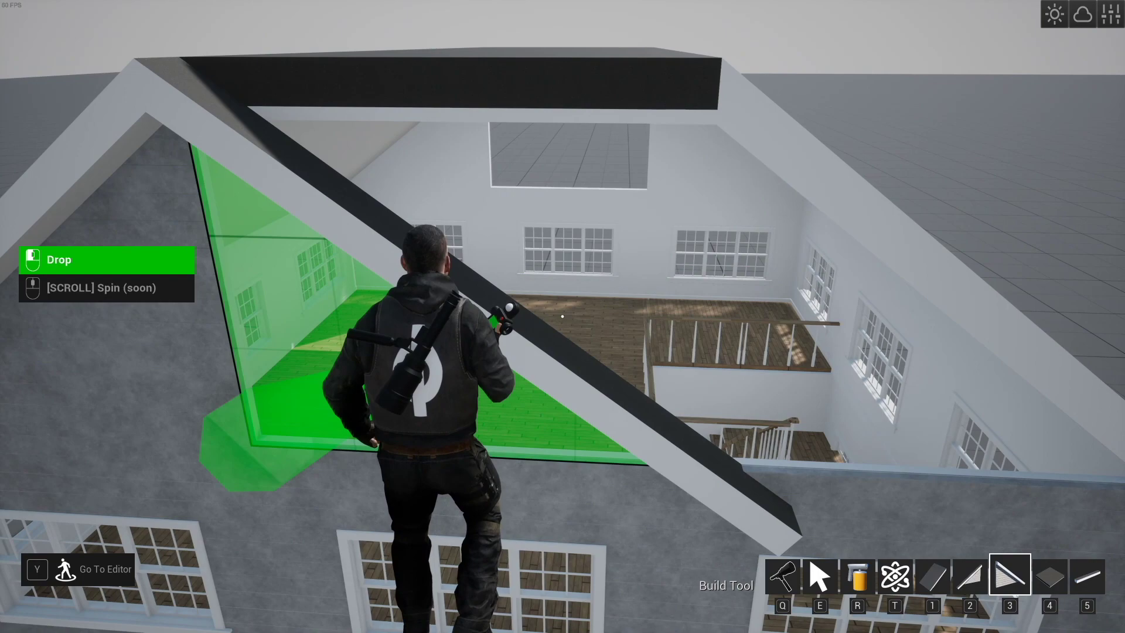
{"action": "key", "text": "q"}
Duplicate the upper storey's middle window wall into the open centre of both gable ends.
{"action": "key", "text": "e"}
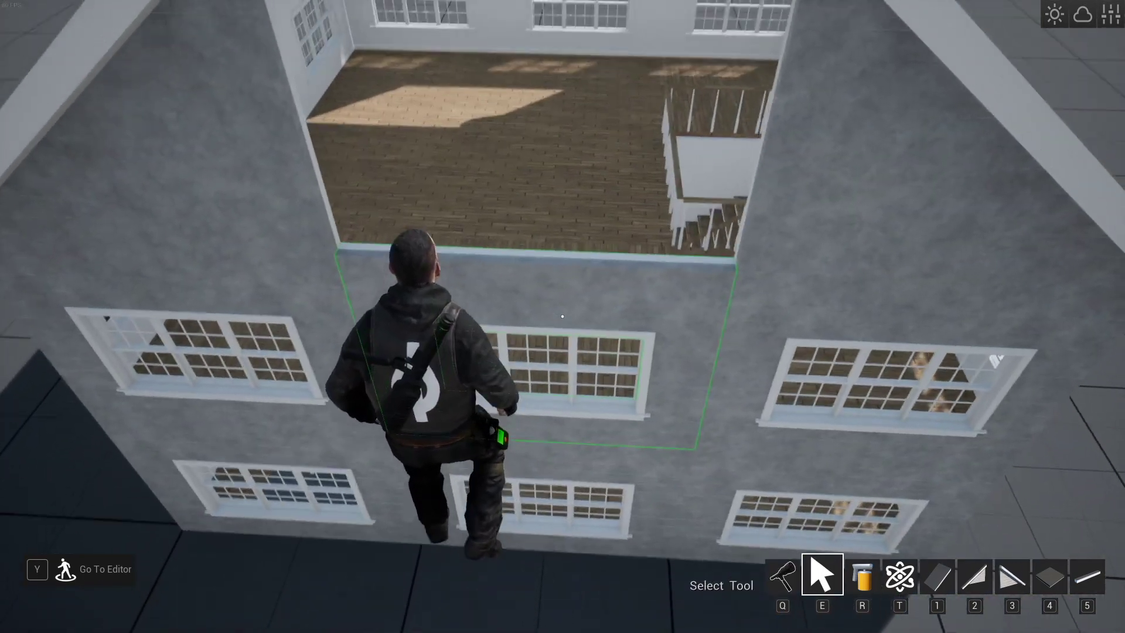
{"action": "left_click", "coordinate": [562, 316]}
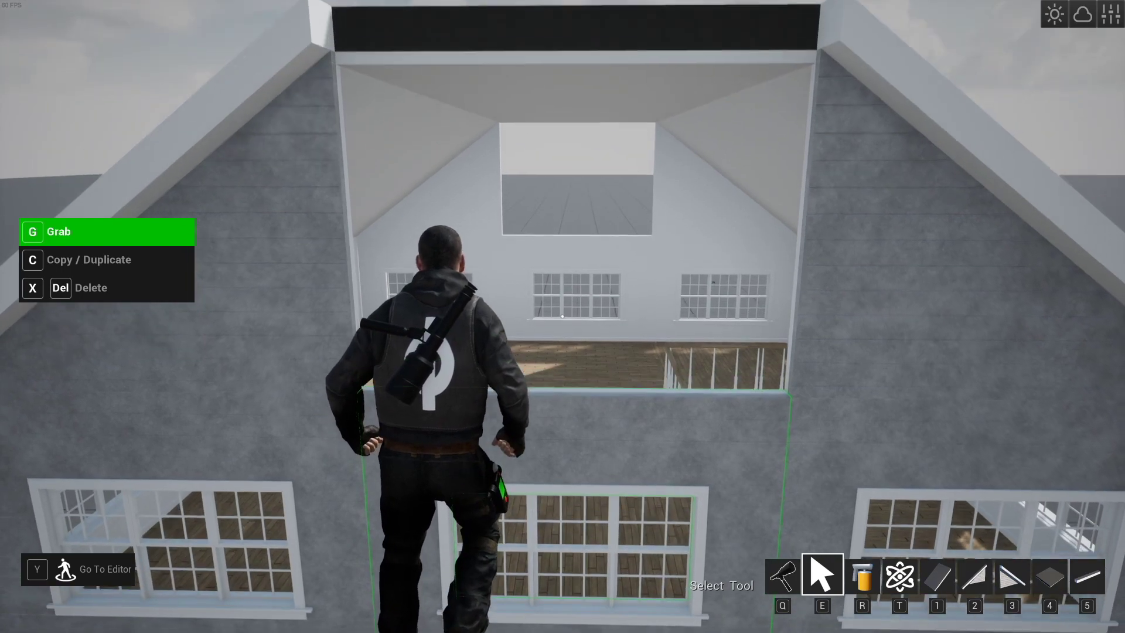
{"action": "key", "text": "g"}
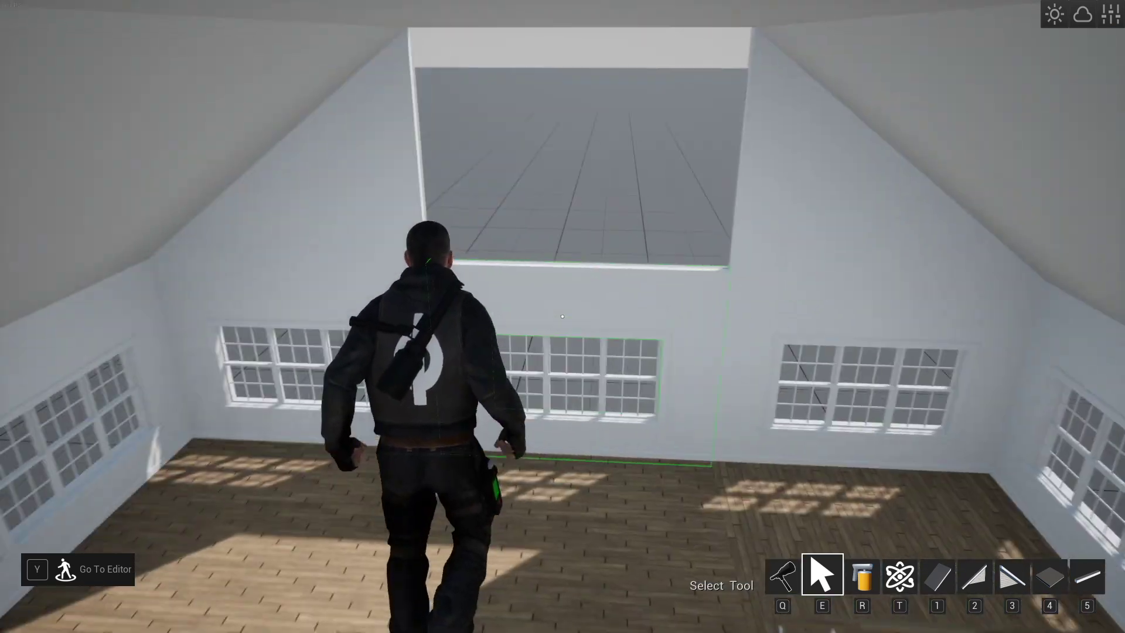
{"action": "key", "text": "g"}
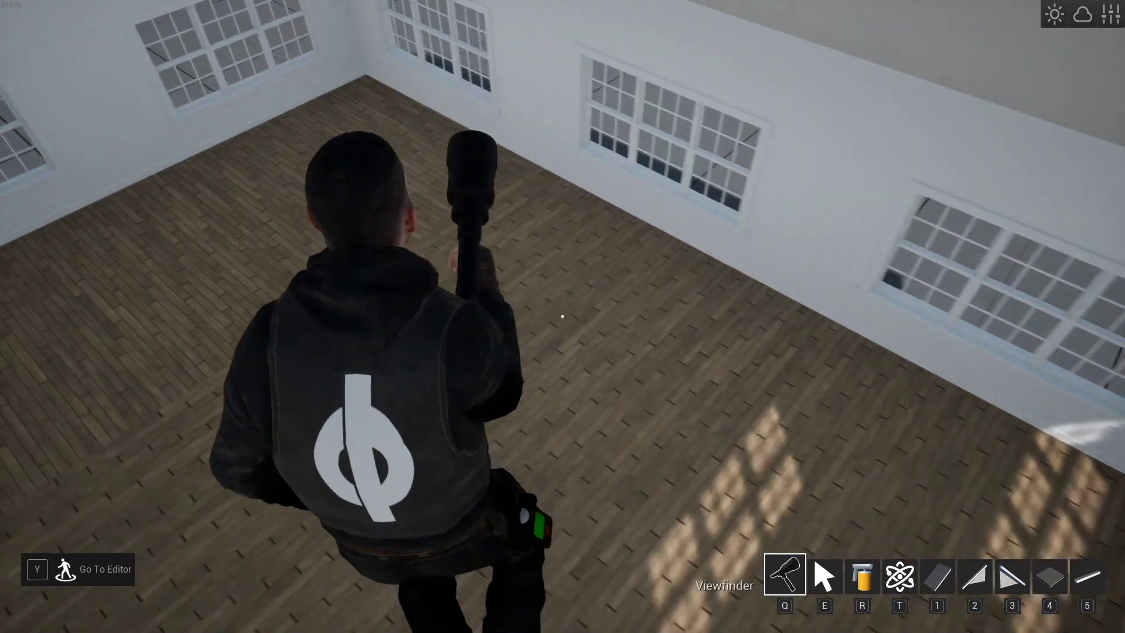
Walk through the upper storey and down the stairs to examine the vaulted ceiling, gable windows and stairwell.
{"action": "key", "text": "w"}
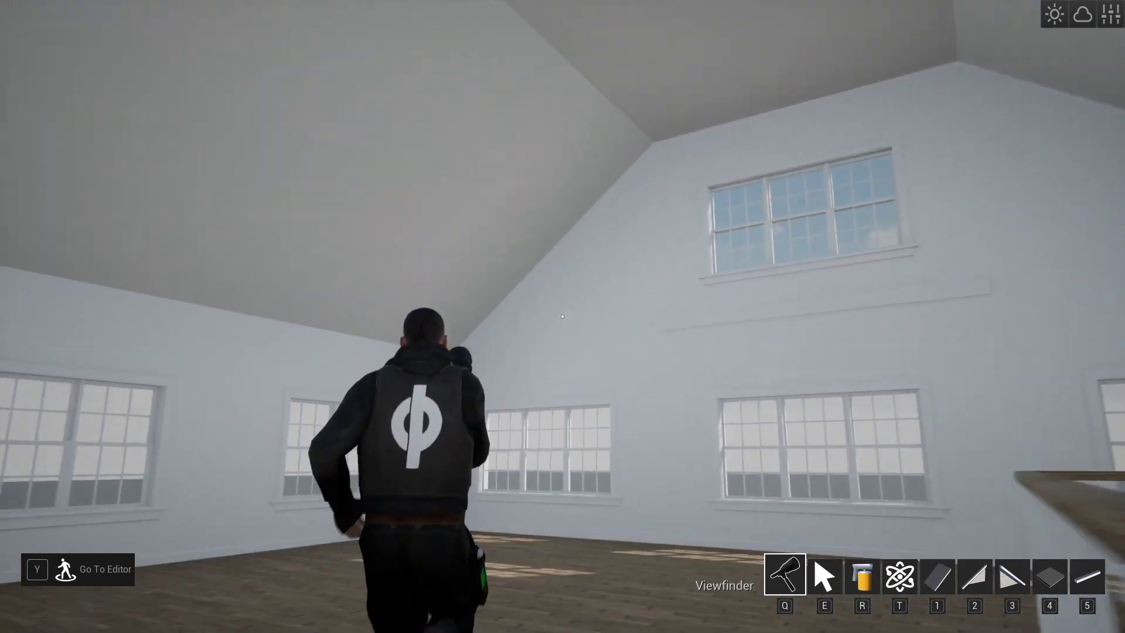
{"action": "key", "text": "w"}
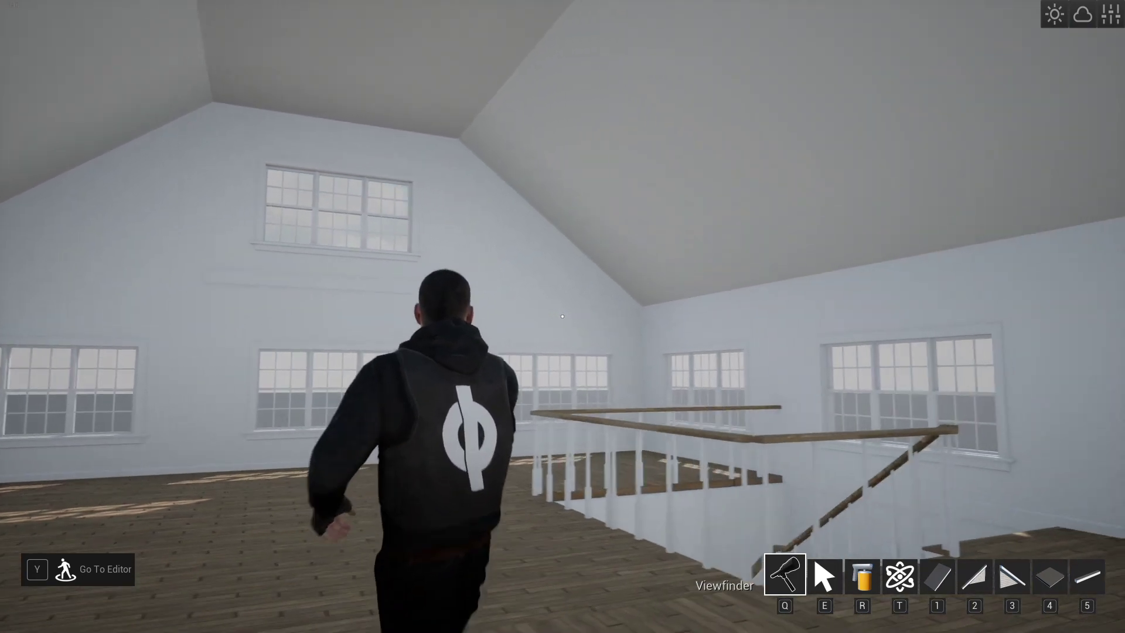
{"action": "key", "text": "w"}
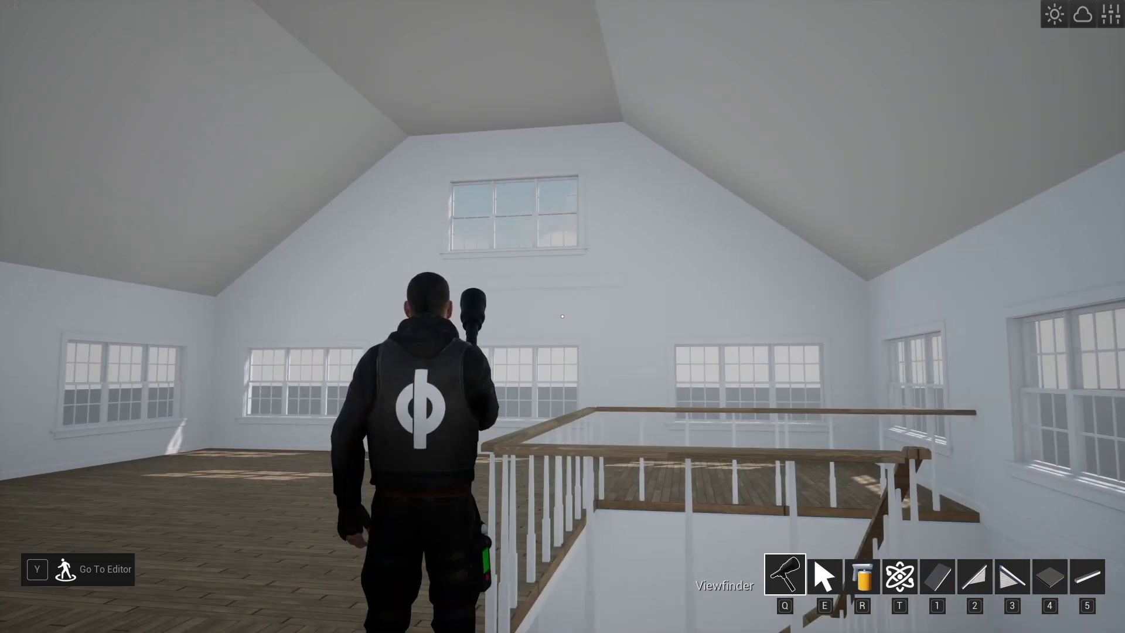
{"action": "key", "text": "w"}
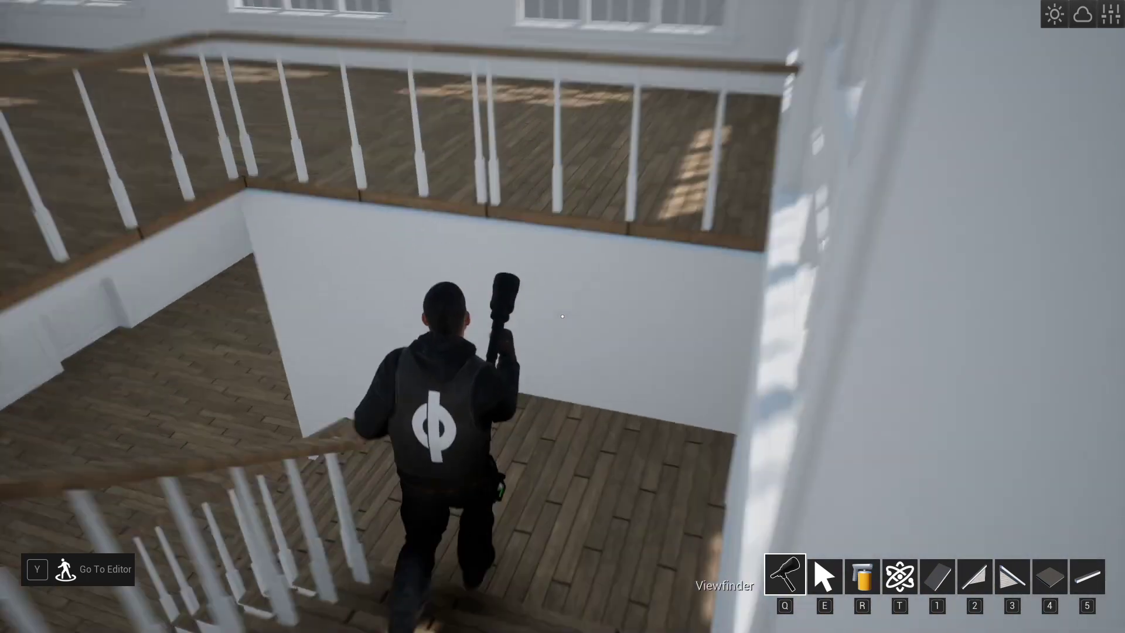
{"action": "key", "text": "w"}
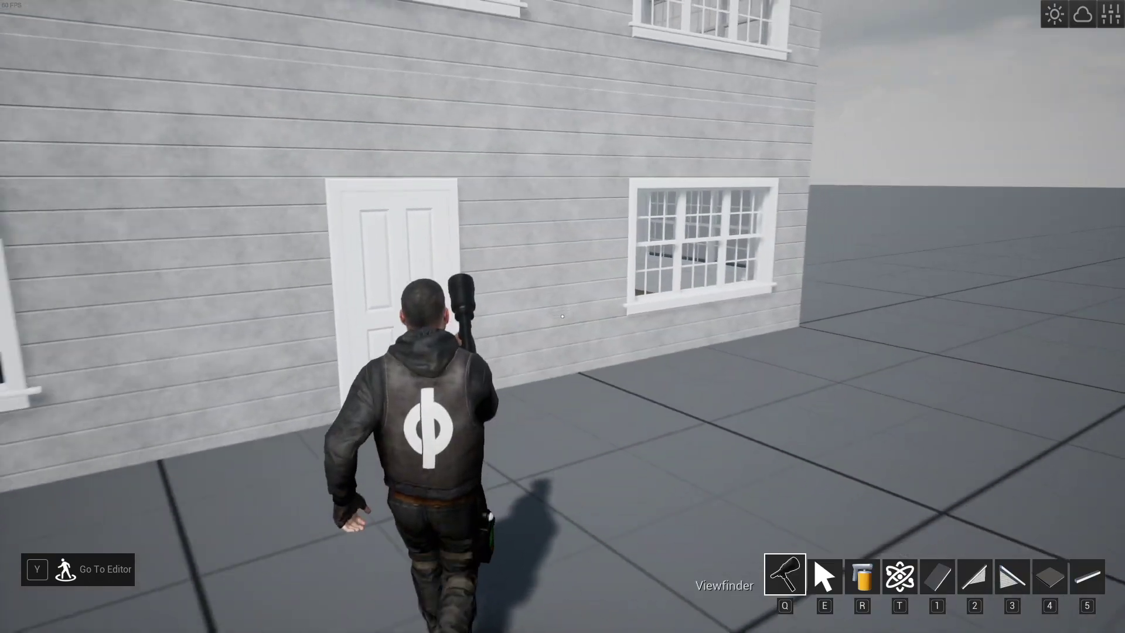
Add a Roof Trim piece across the exposed edge of the flat roof at both gable ends.
{"action": "key", "text": "space"}
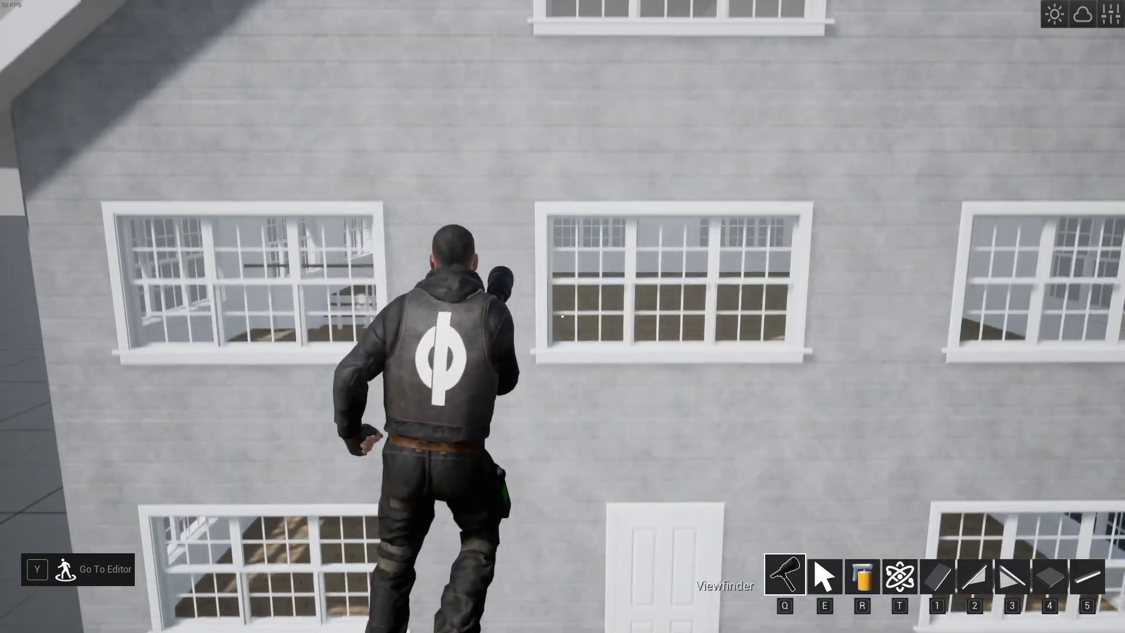
{"action": "key", "text": "space"}
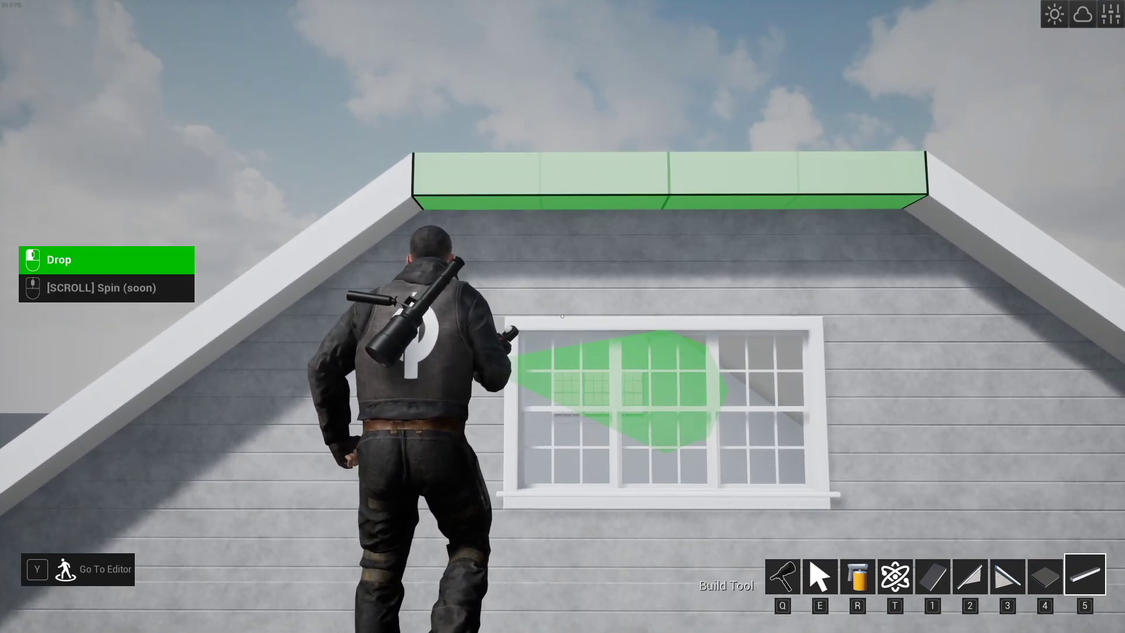
{"action": "key", "text": "q"}
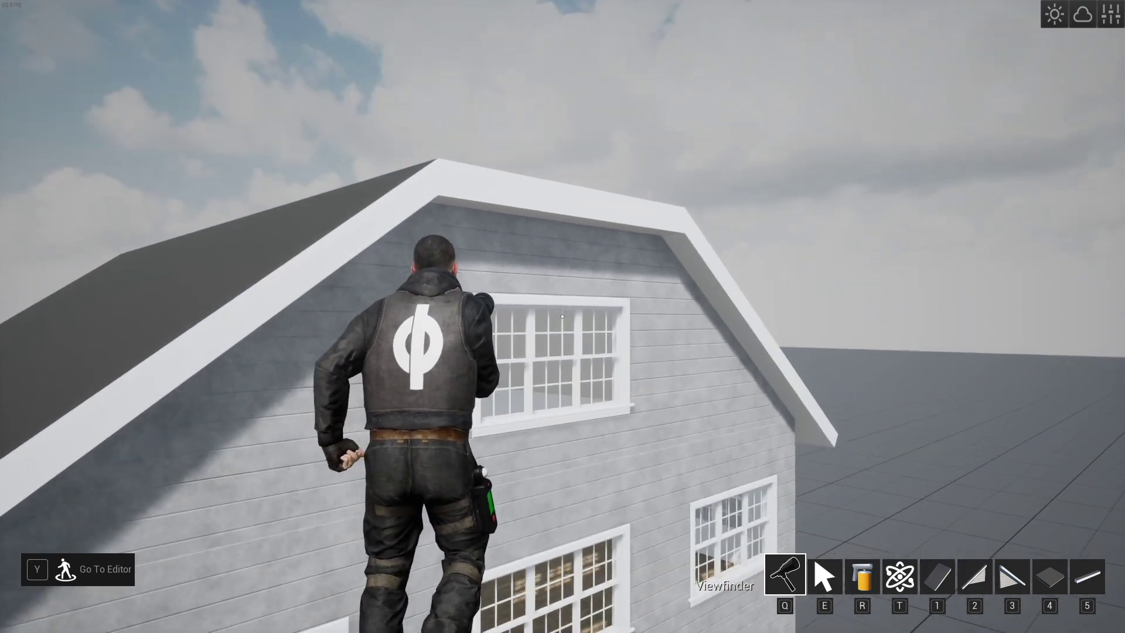
{"action": "key", "text": "a"}
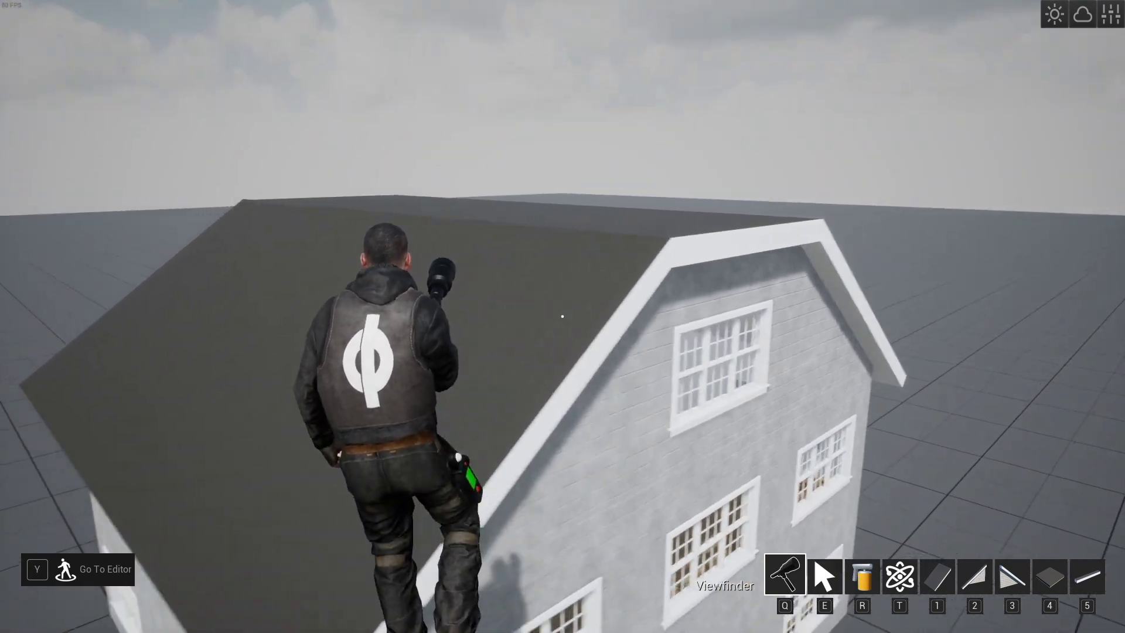
{"action": "key", "text": "w"}
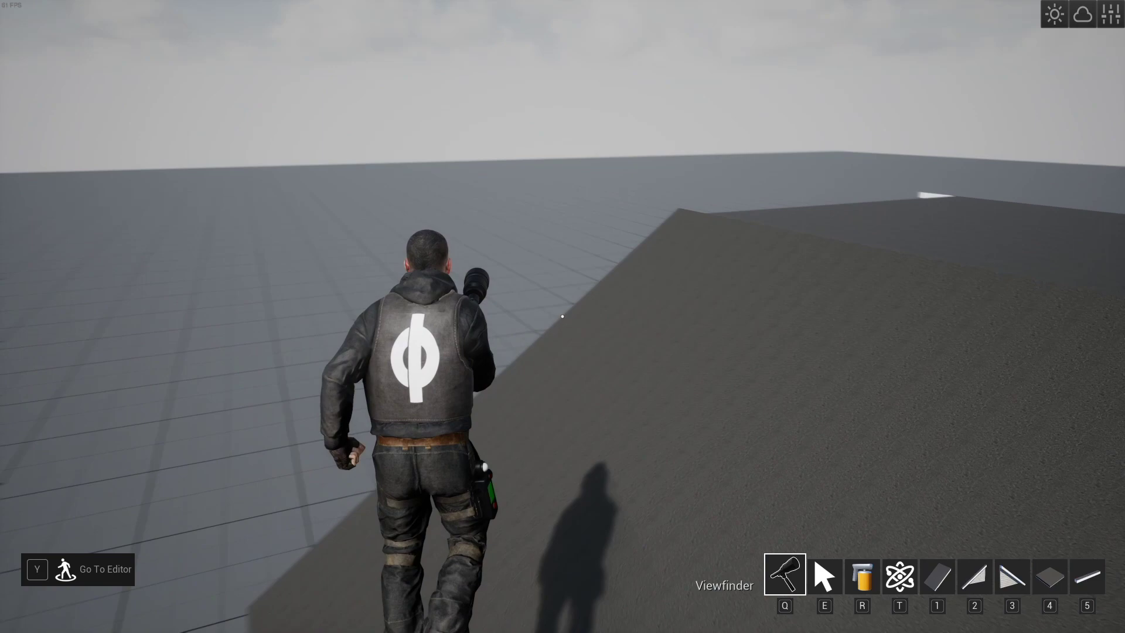
{"action": "key", "text": "a"}
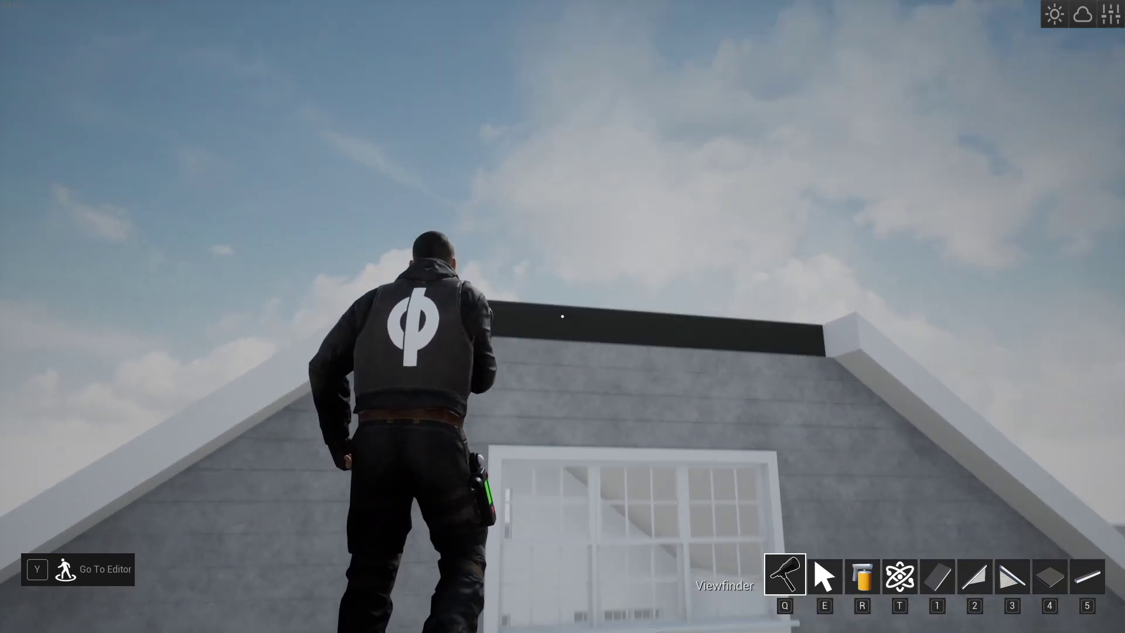
{"action": "key", "text": "5"}
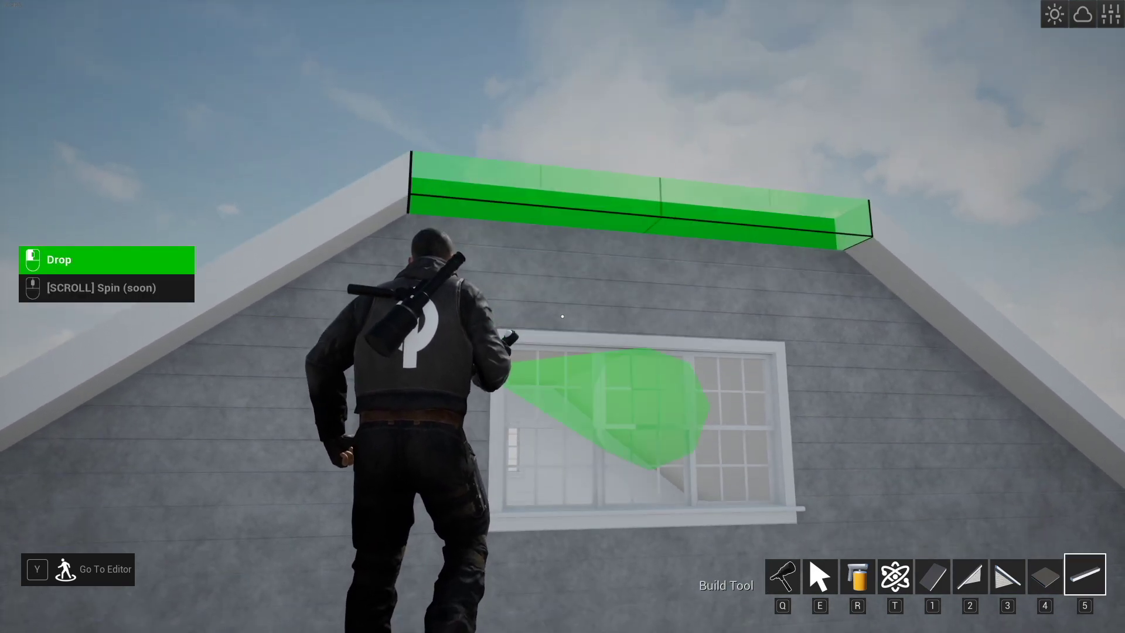
{"action": "key", "text": "s"}
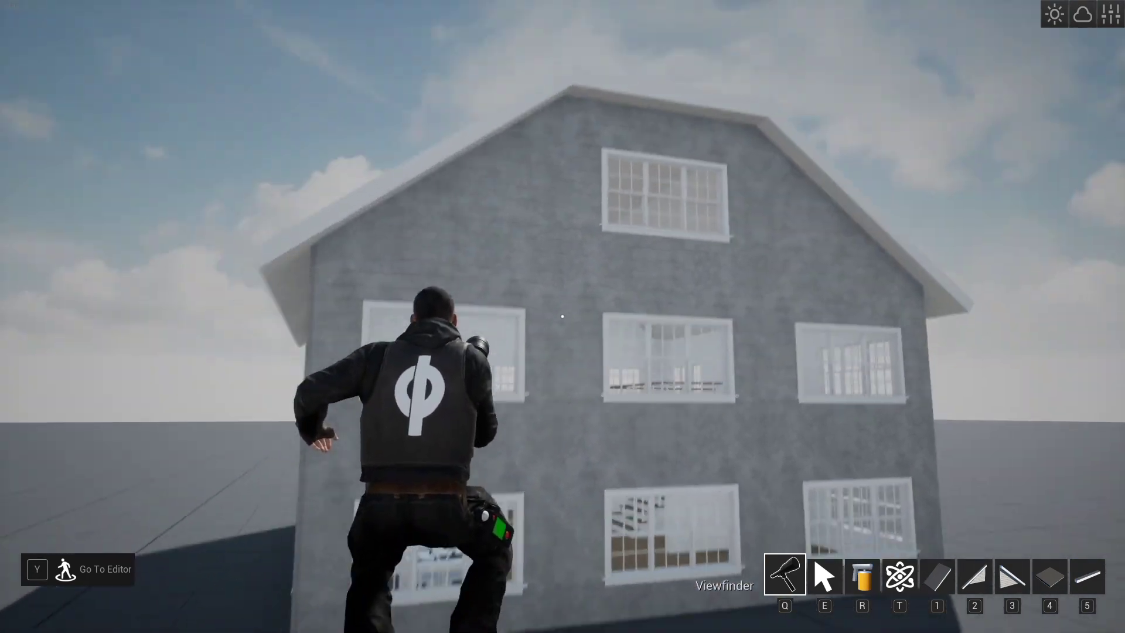
Circle the outside of the house to examine its walls, windows and trimmed roof.
{"action": "key", "text": "a"}
{"action": "key", "text": "w"}
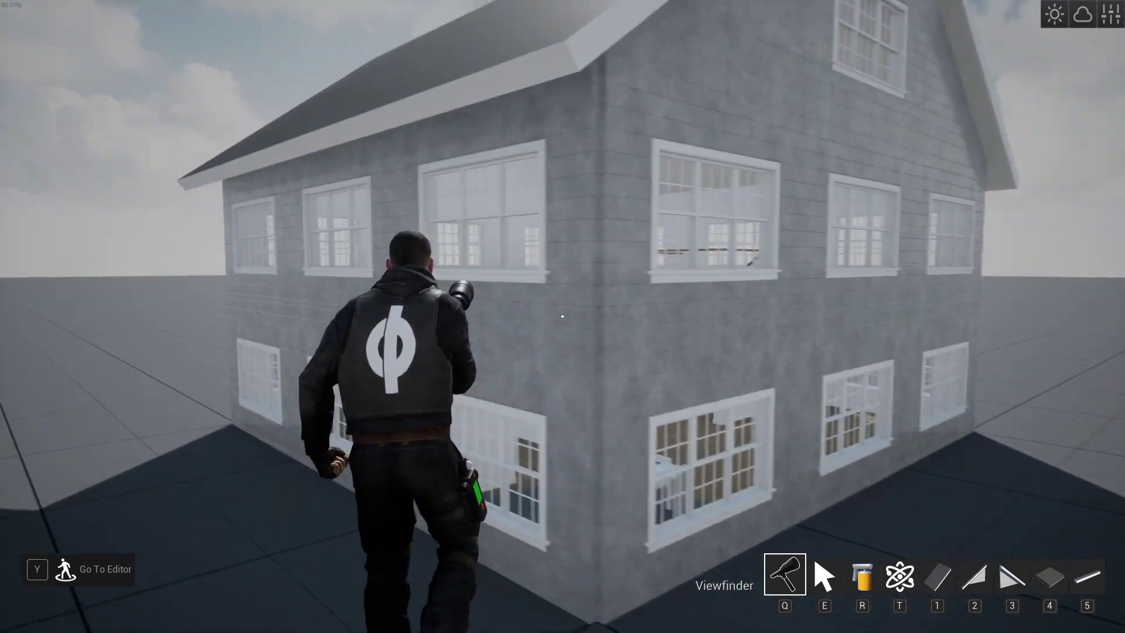
{"action": "key", "text": "a"}
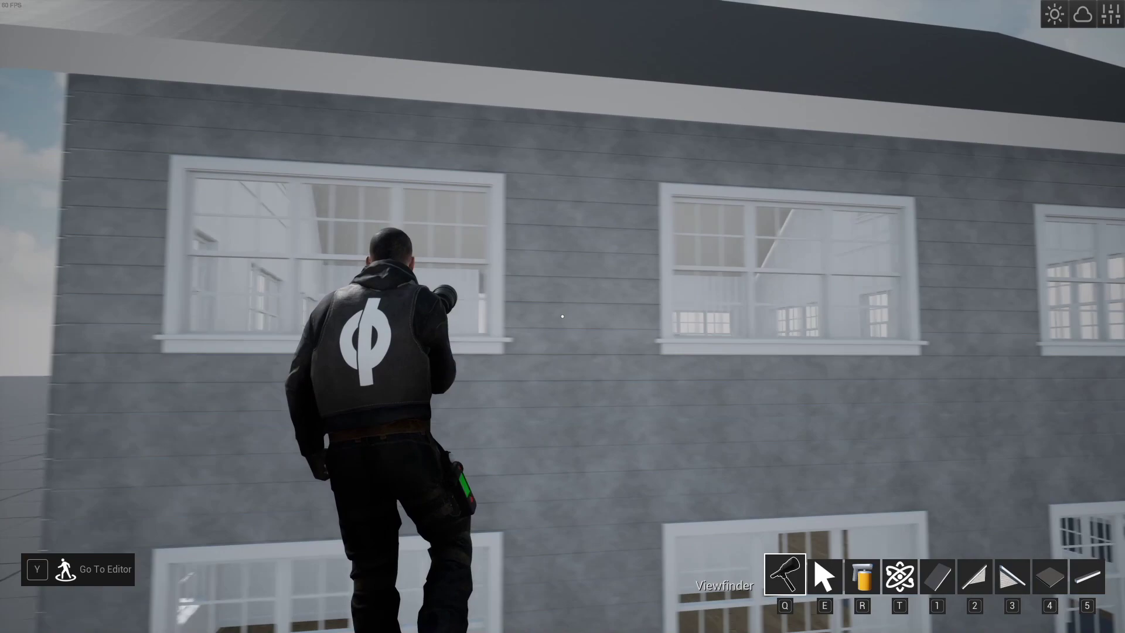
{"action": "key", "text": "s"}
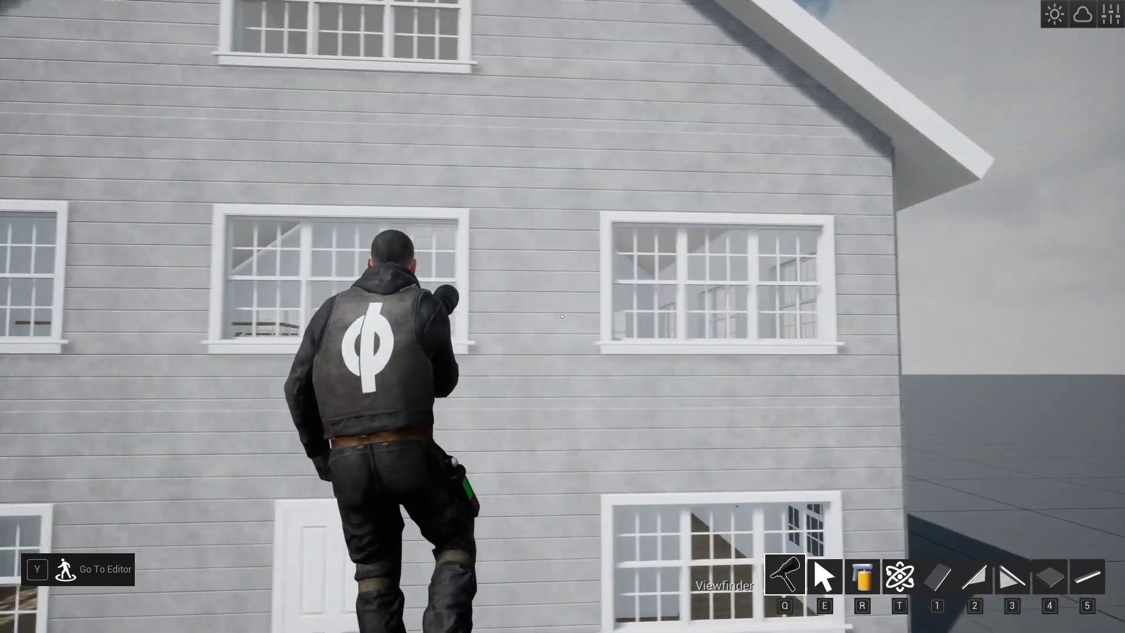
{"action": "key", "text": "s"}
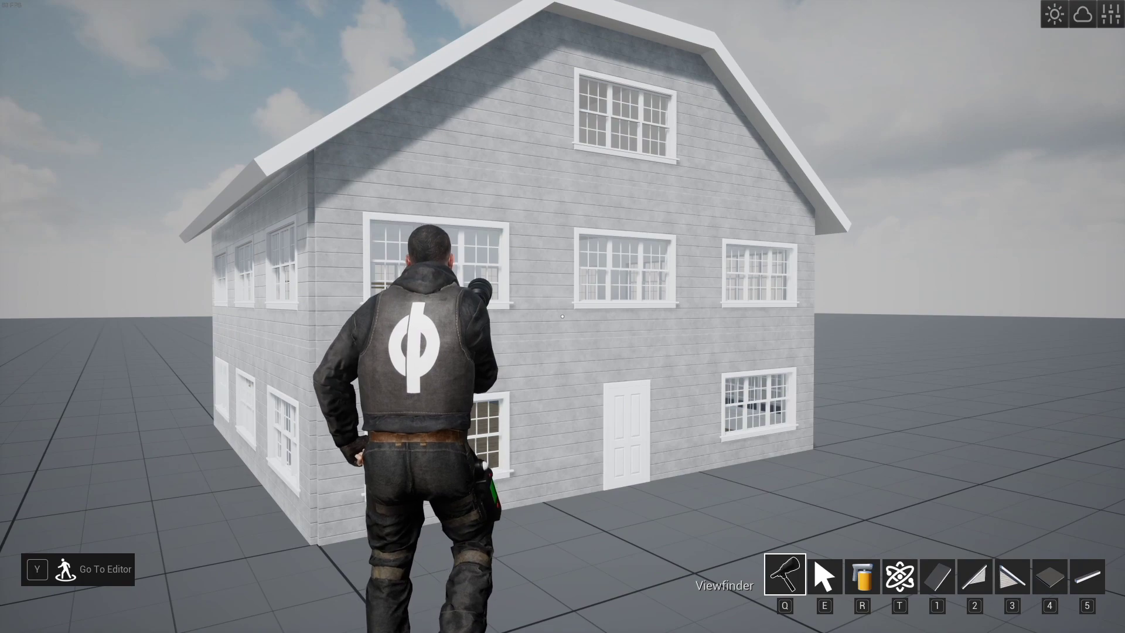
Delete the Roof Slope covering from one long side of the roof with the Select tool.
{"action": "key", "text": "a"}
{"action": "key", "text": "space"}
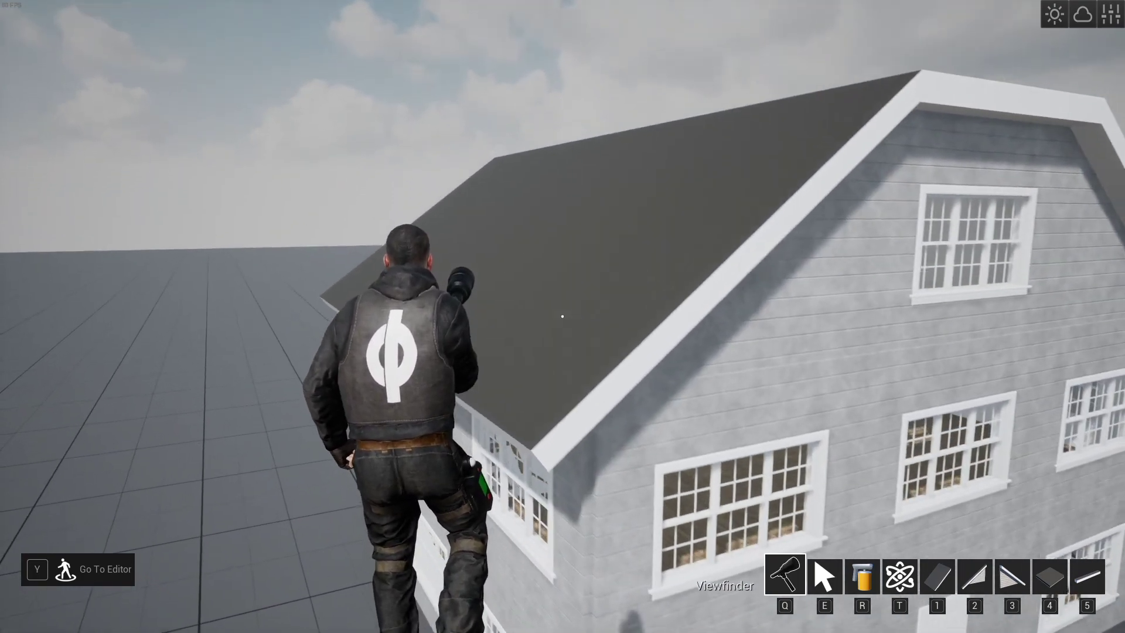
{"action": "key", "text": "e"}
{"action": "left_click", "coordinate": [562, 316]}
{"action": "key", "text": "Delete"}
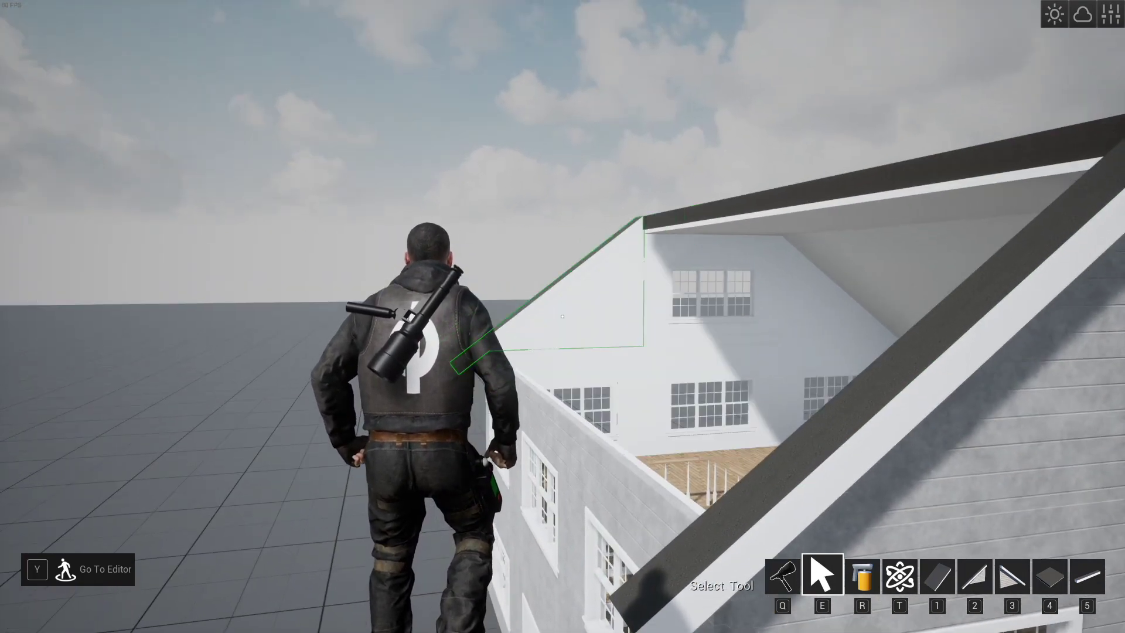
Assign the Roof Slope Dormer building item to hotbar slot 1.
{"action": "key", "text": "Tab"}
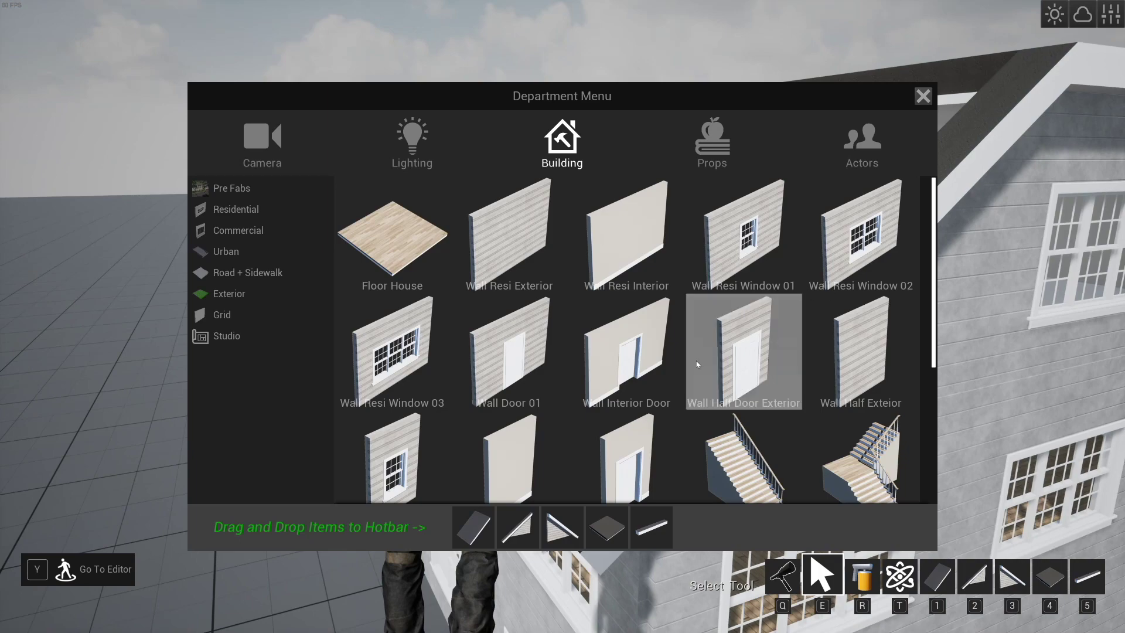
{"action": "scroll", "coordinate": [697, 364], "scroll_direction": "down", "scroll_amount": 5}
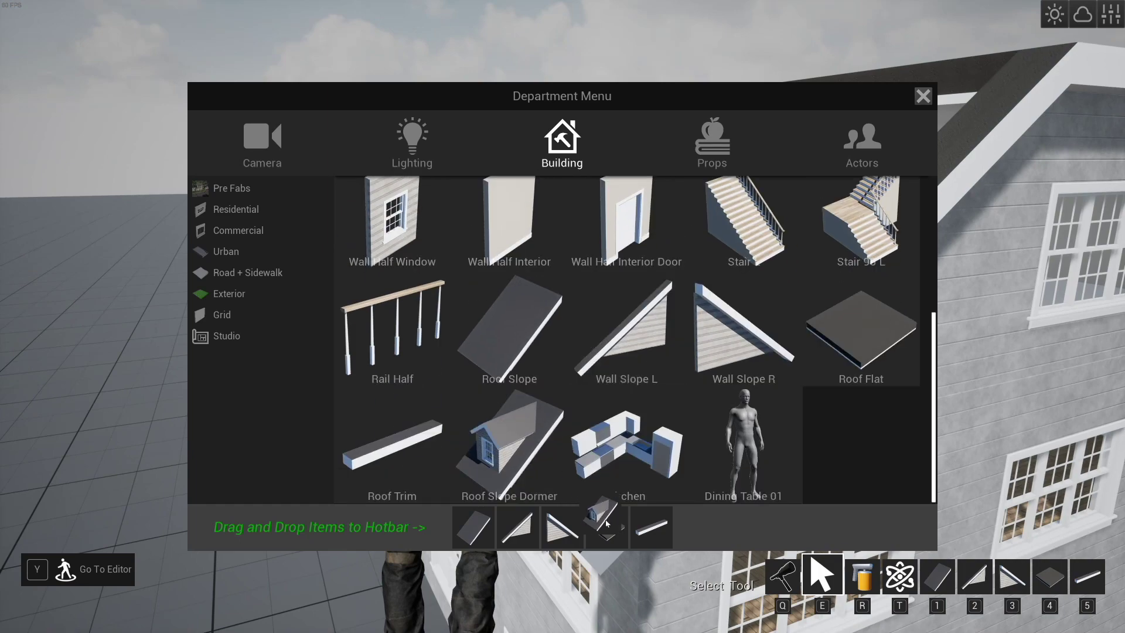
{"action": "key", "text": "Tab"}
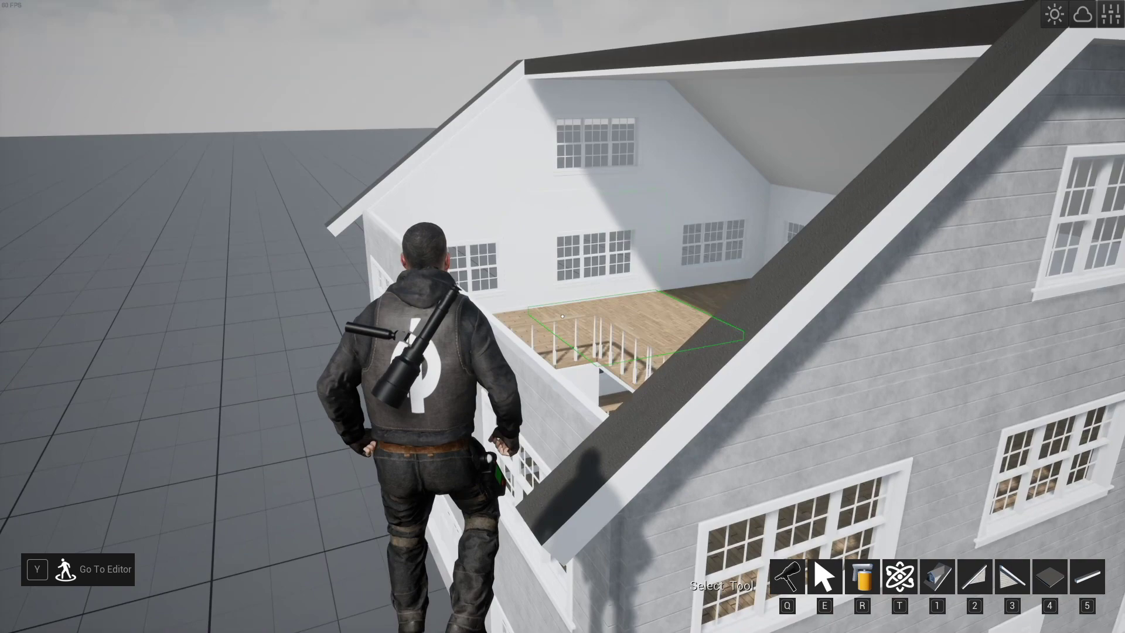
Place three Roof Slope Dormer pieces side by side along the open long side of the roof.
{"action": "key", "text": "1"}
{"action": "key", "text": "w"}
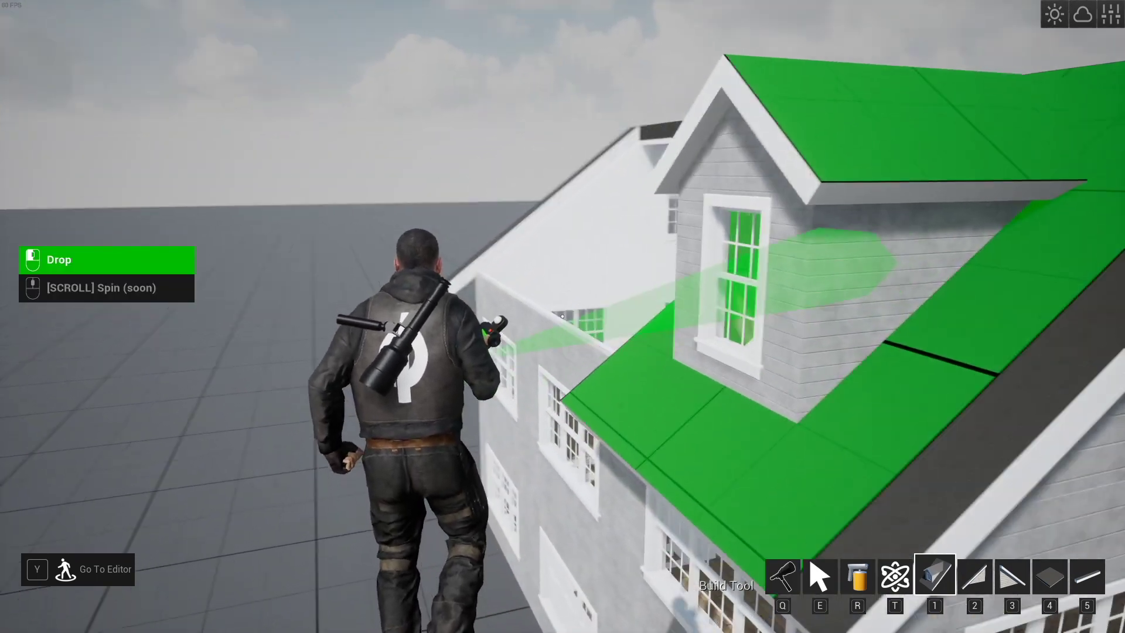
{"action": "left_click", "coordinate": [562, 316]}
{"action": "key", "text": "q"}
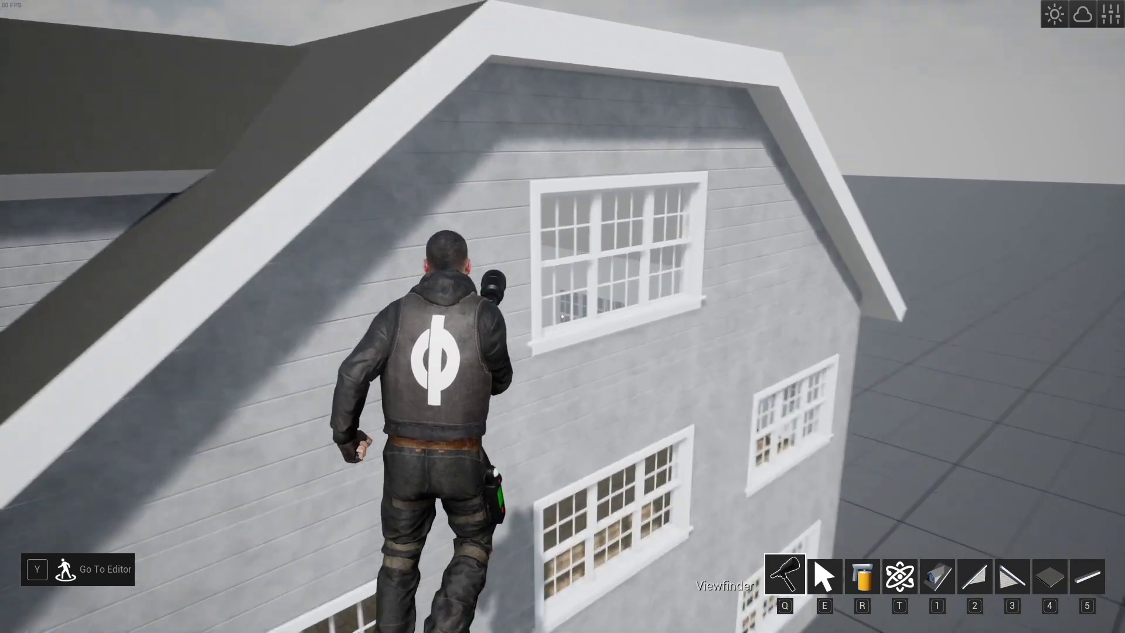
Delete the windowed wall piece at the top of the gable end and inspect the attic and dormers through the opening.
{"action": "key", "text": "e"}
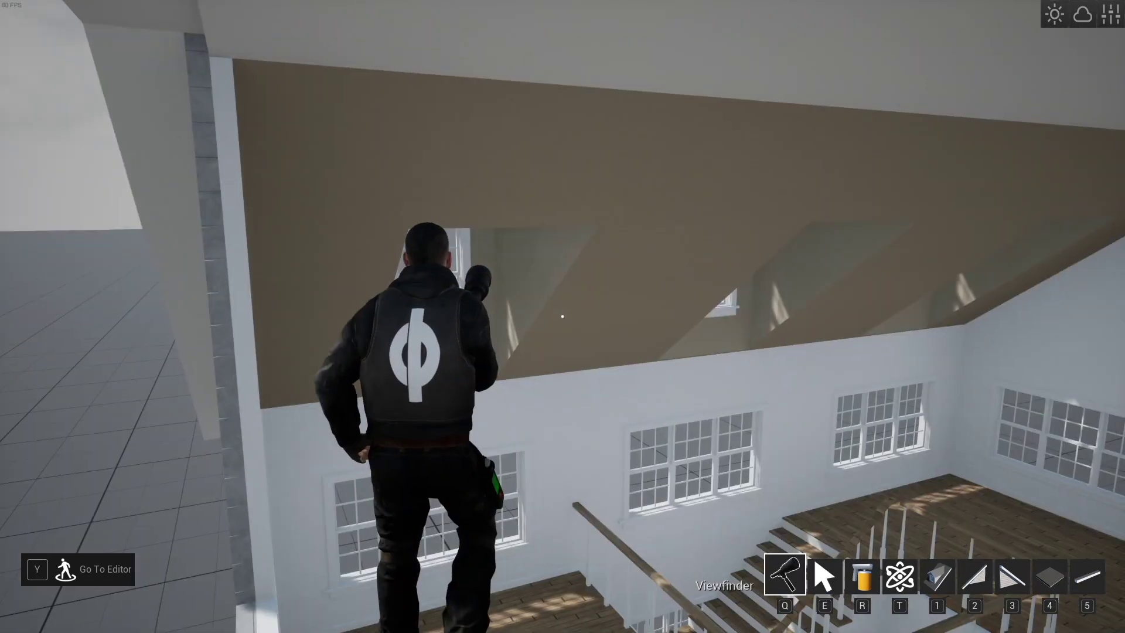
{"action": "key", "text": "q"}
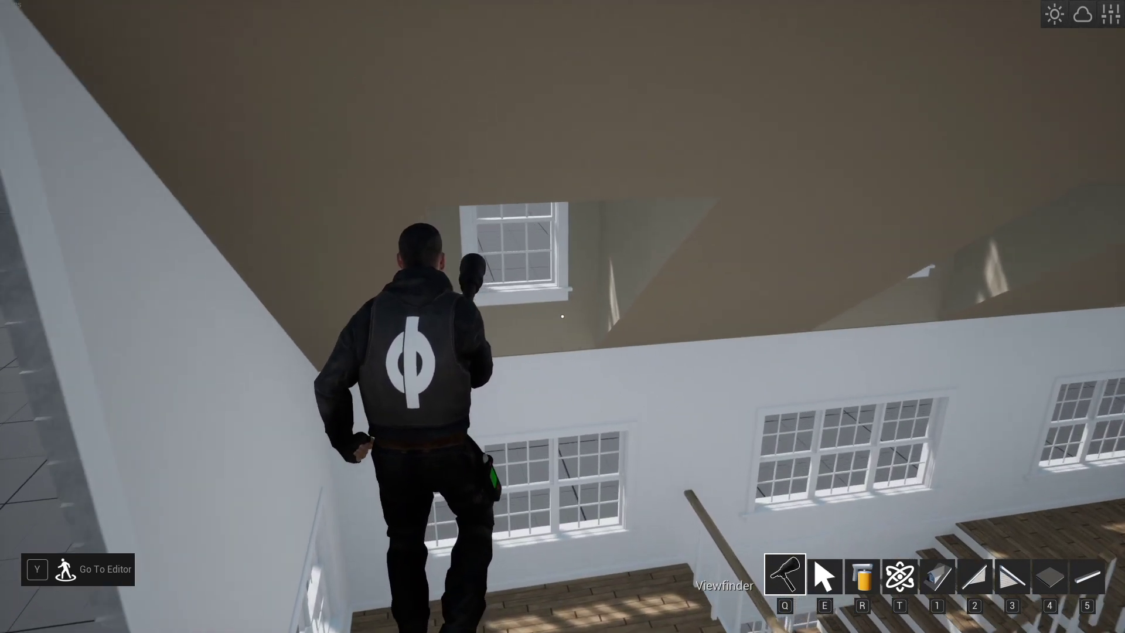
{"action": "key", "text": "w"}
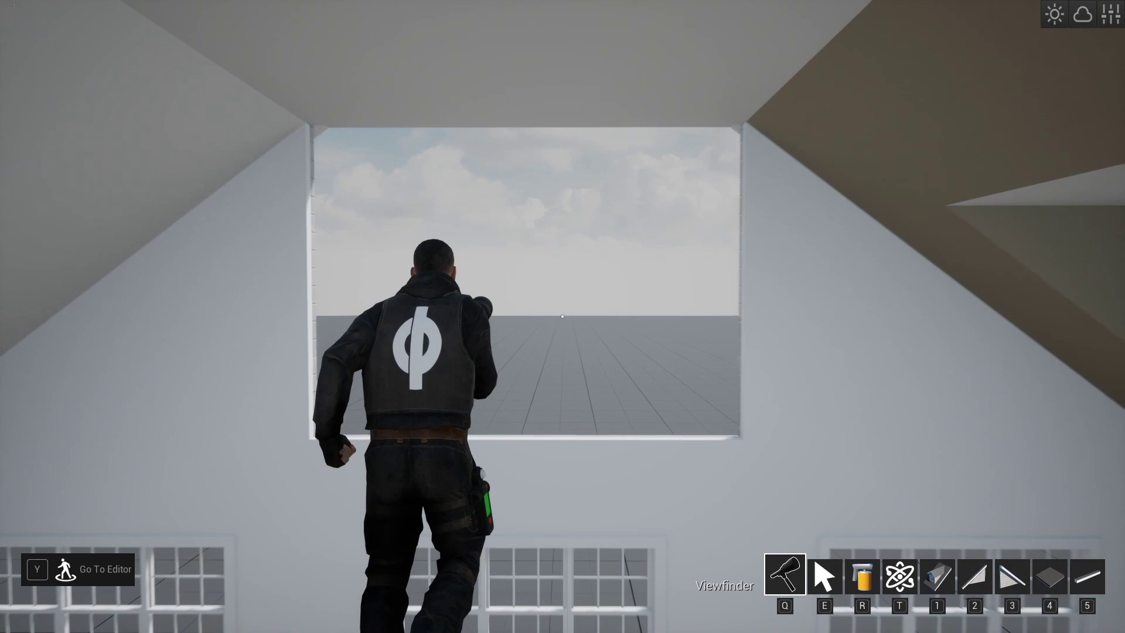
{"action": "key", "text": "w"}
{"action": "key", "text": "s"}
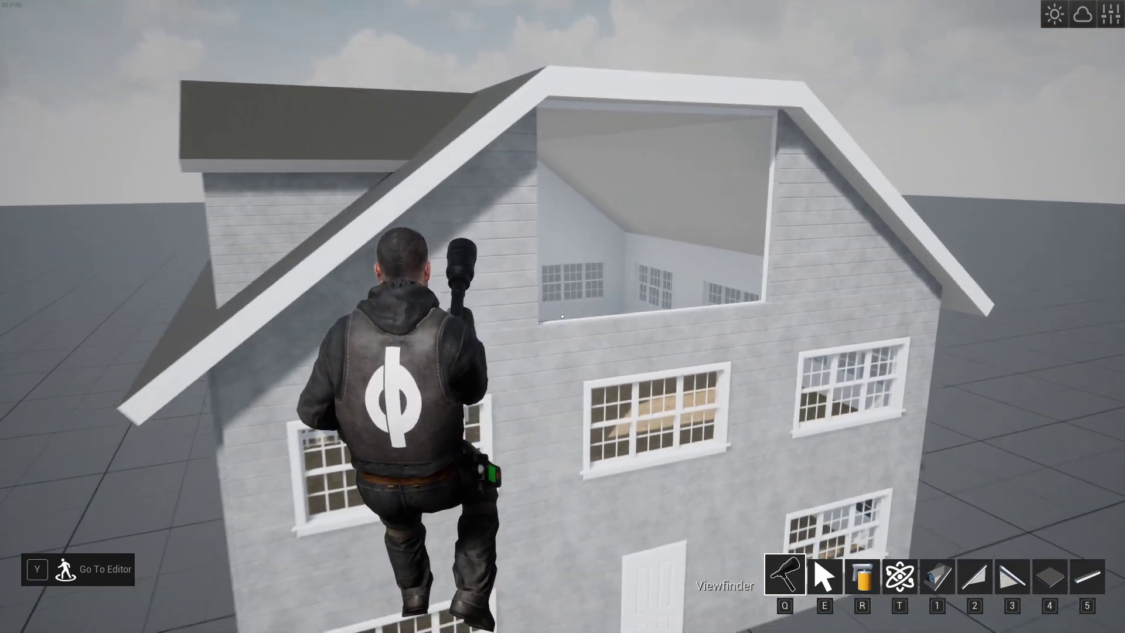
{"action": "key", "text": "a"}
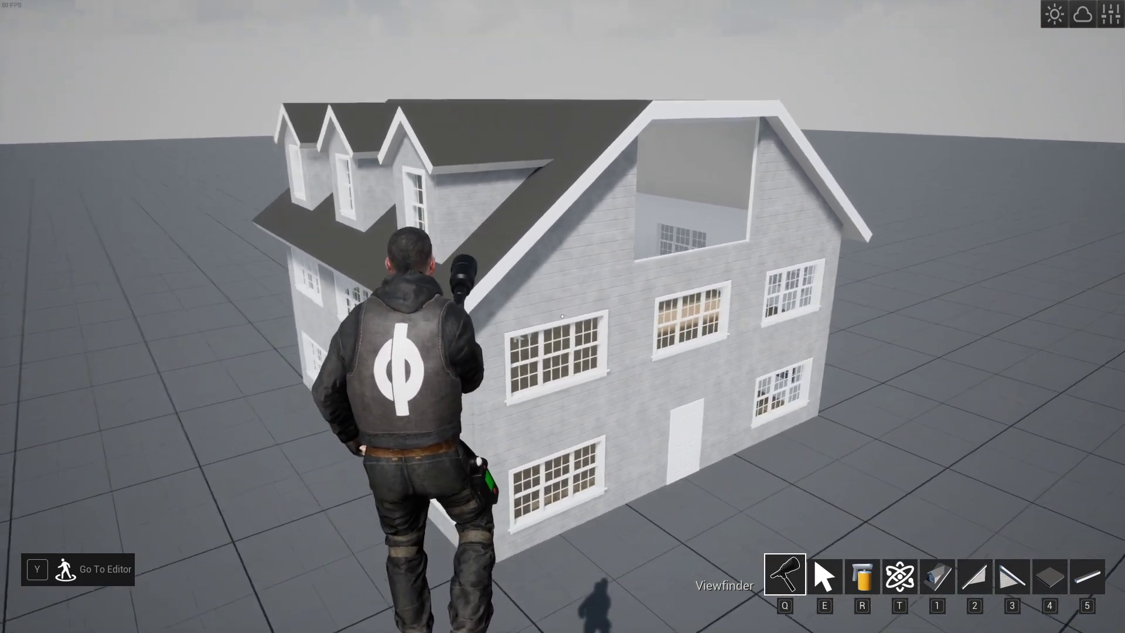
Browse the residential pieces in the Building category of the Department Menu, from floors and walls to roof parts and kitchen.
{"action": "key", "text": "Tab"}
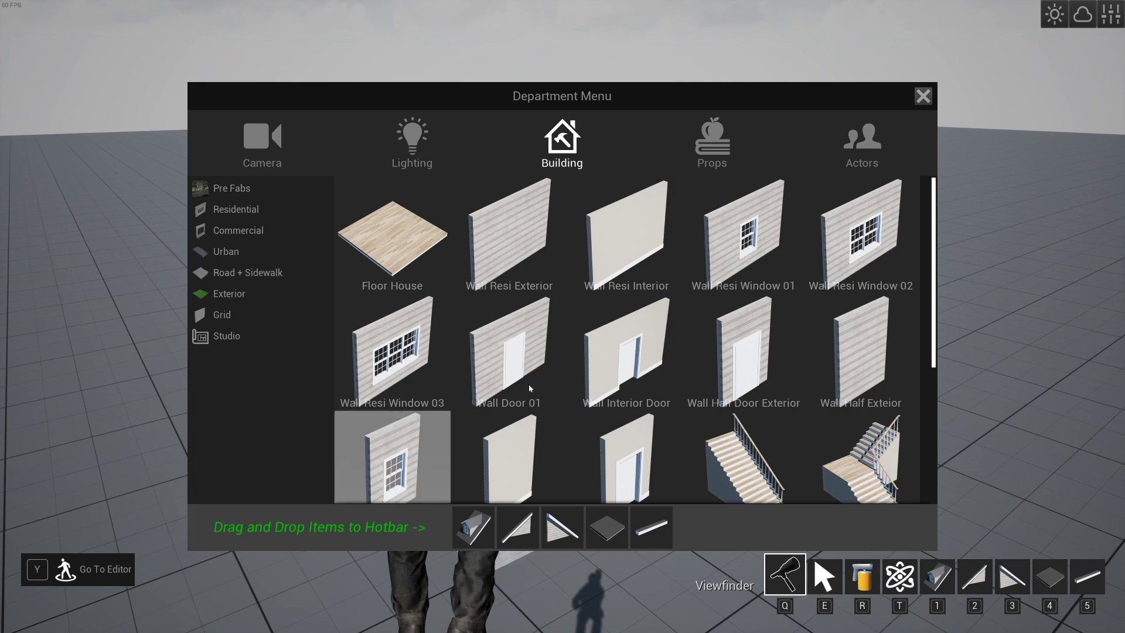
{"action": "scroll", "coordinate": [621, 303], "scroll_direction": "down", "scroll_amount": 5}
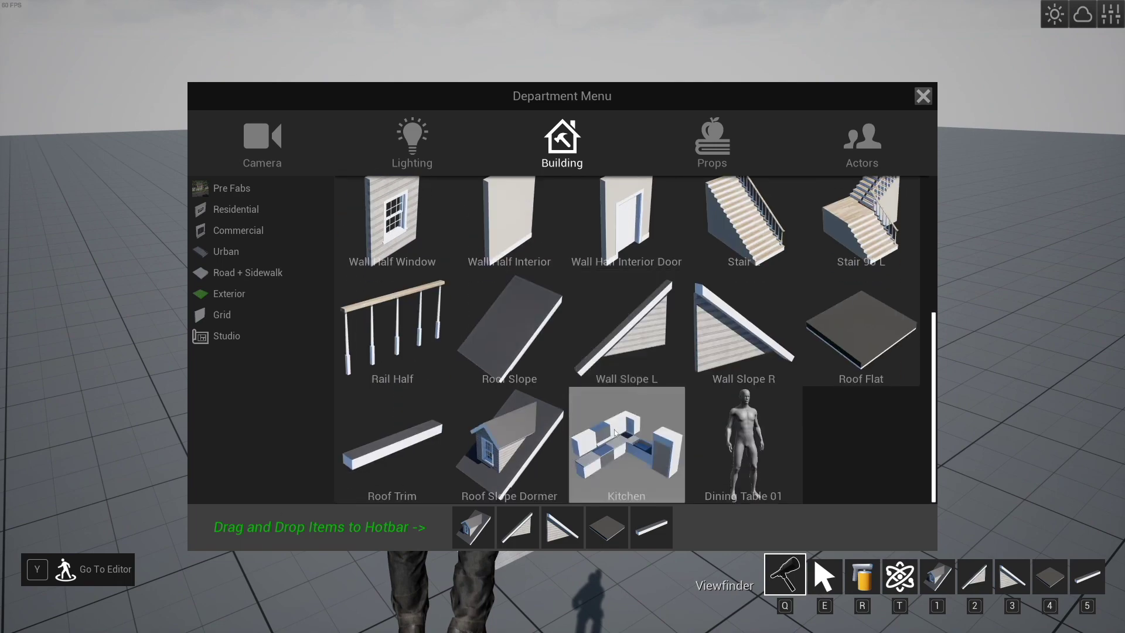
{"action": "scroll", "coordinate": [585, 437], "scroll_direction": "up", "scroll_amount": 5}
{"action": "scroll", "coordinate": [621, 340], "scroll_direction": "down", "scroll_amount": 1}
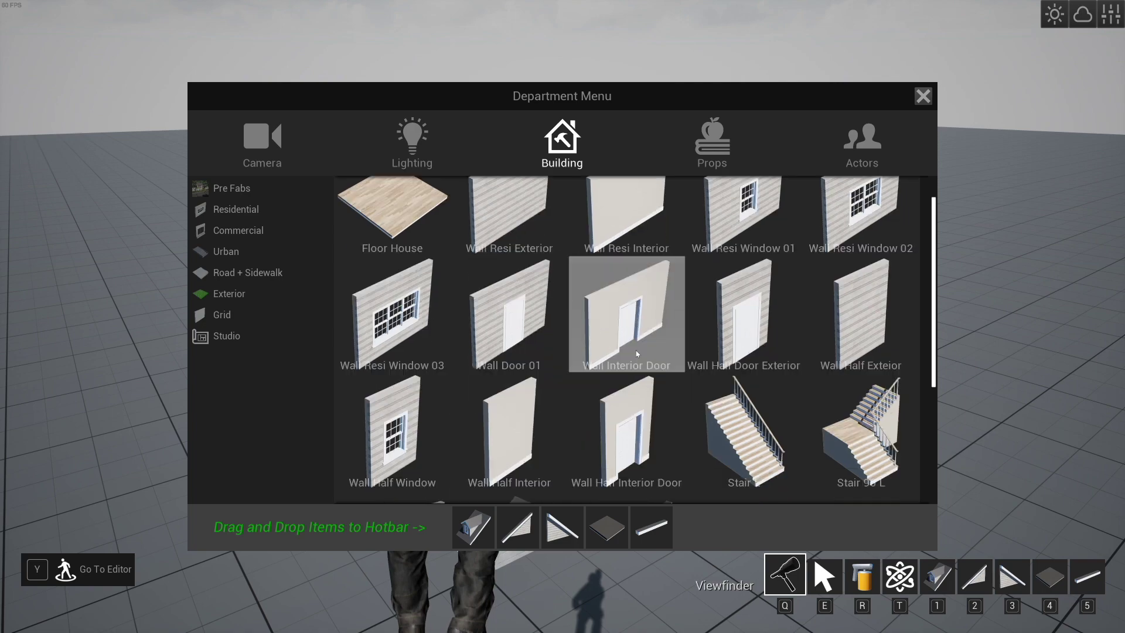
{"action": "scroll", "coordinate": [634, 351], "scroll_direction": "up", "scroll_amount": 1}
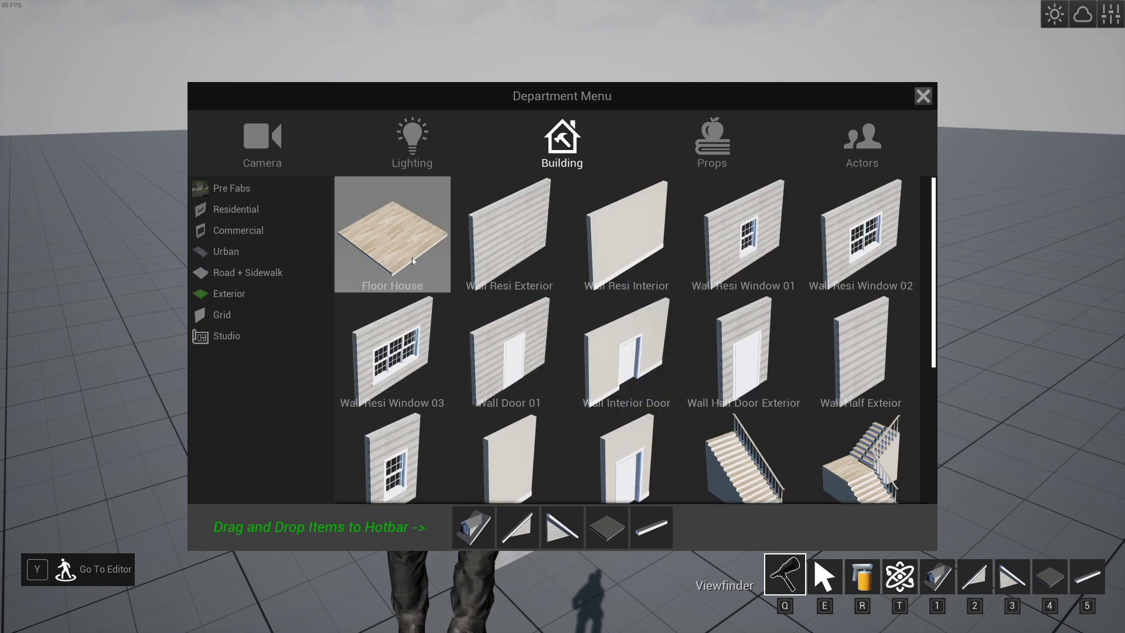
{"action": "scroll", "coordinate": [621, 351], "scroll_direction": "down", "scroll_amount": 4}
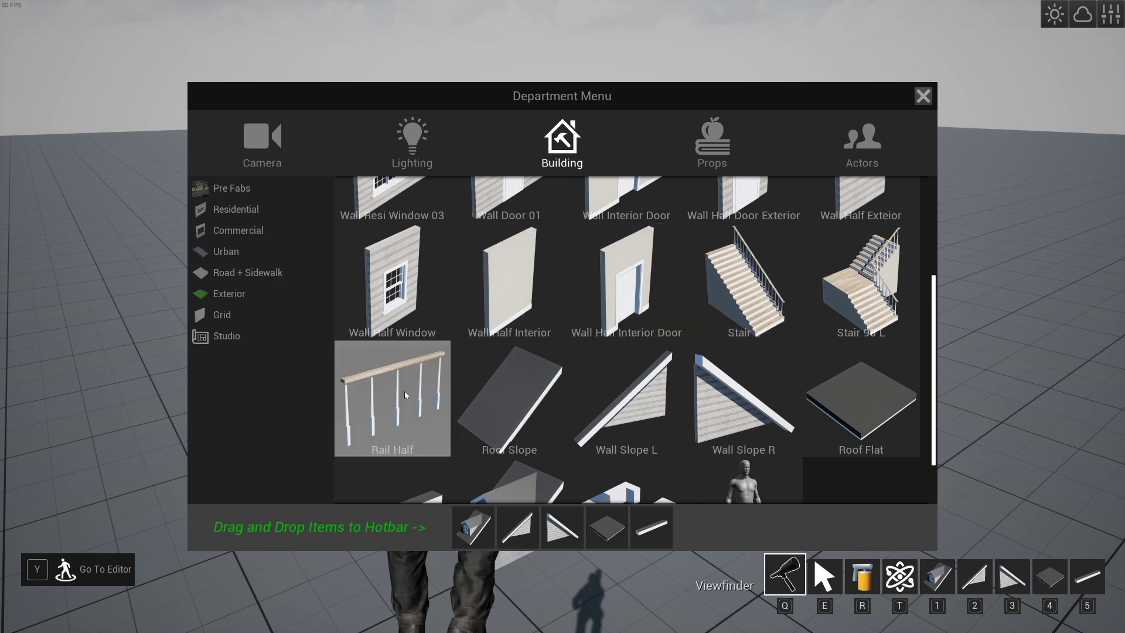
{"action": "scroll", "coordinate": [405, 395], "scroll_direction": "down", "scroll_amount": 2}
{"action": "scroll", "coordinate": [661, 416], "scroll_direction": "up", "scroll_amount": 6}
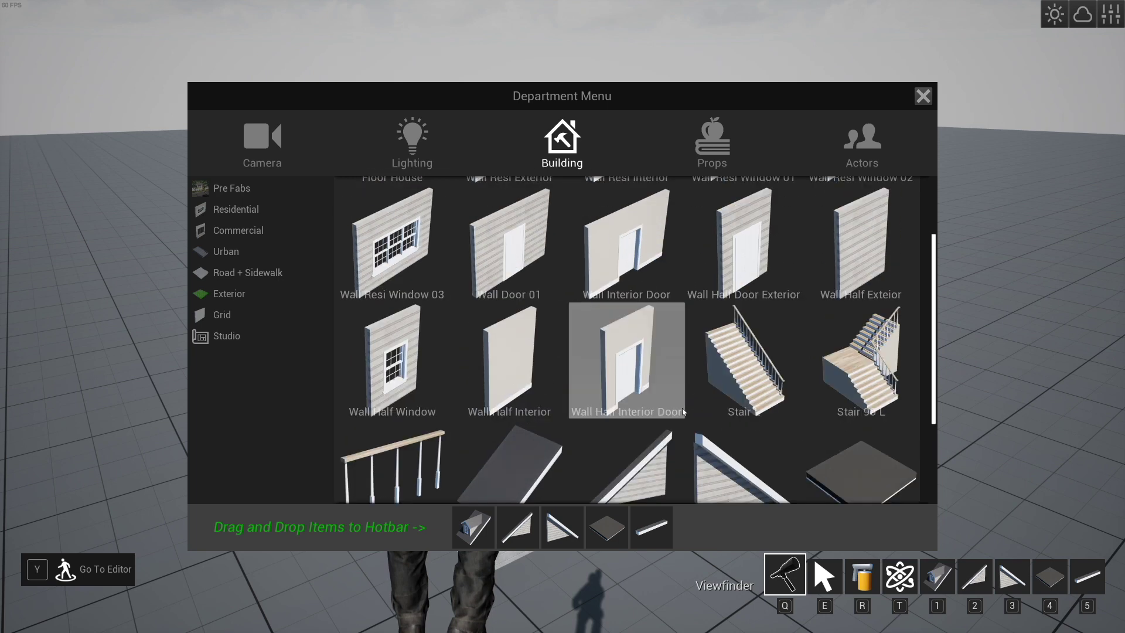
{"action": "scroll", "coordinate": [609, 398], "scroll_direction": "down", "scroll_amount": 6}
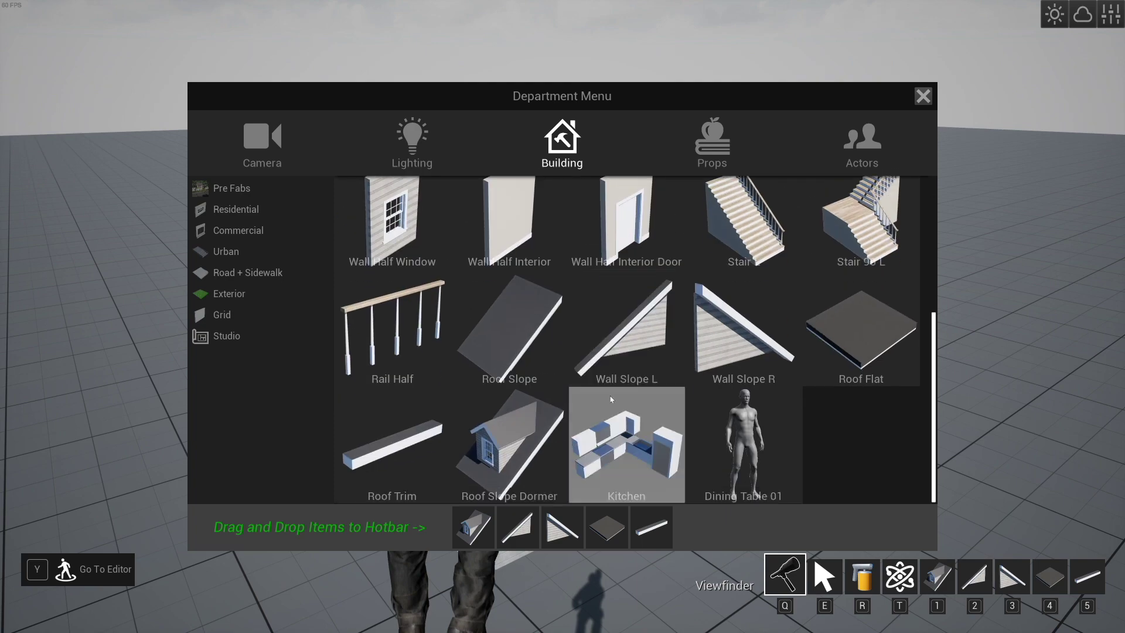
{"action": "scroll", "coordinate": [591, 416], "scroll_direction": "up", "scroll_amount": 6}
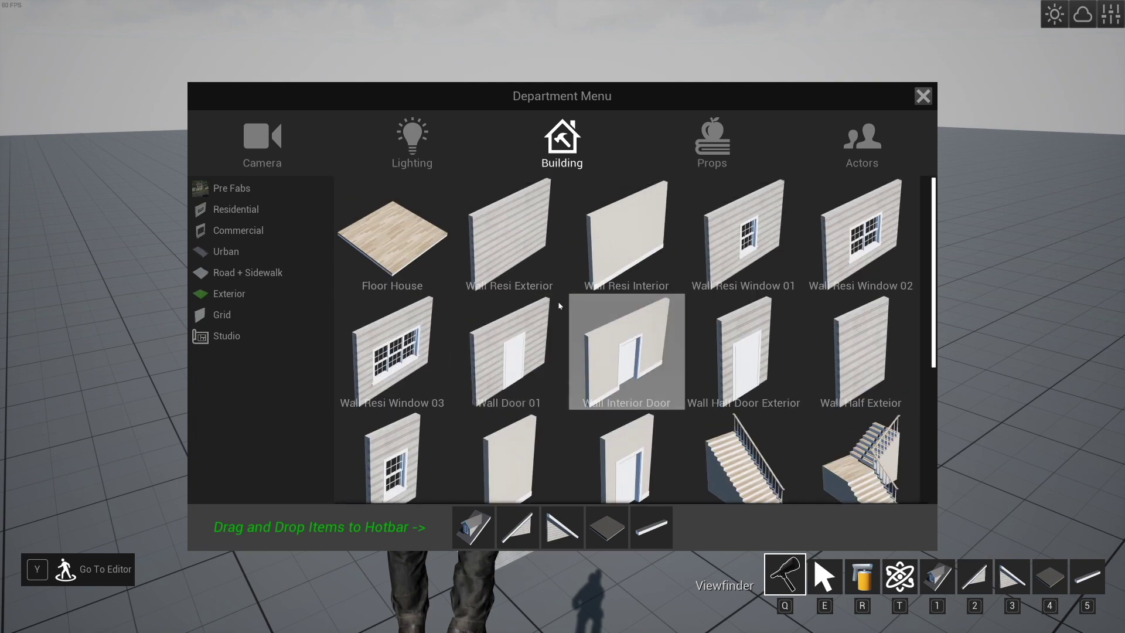
{"action": "scroll", "coordinate": [576, 339], "scroll_direction": "down", "scroll_amount": 6}
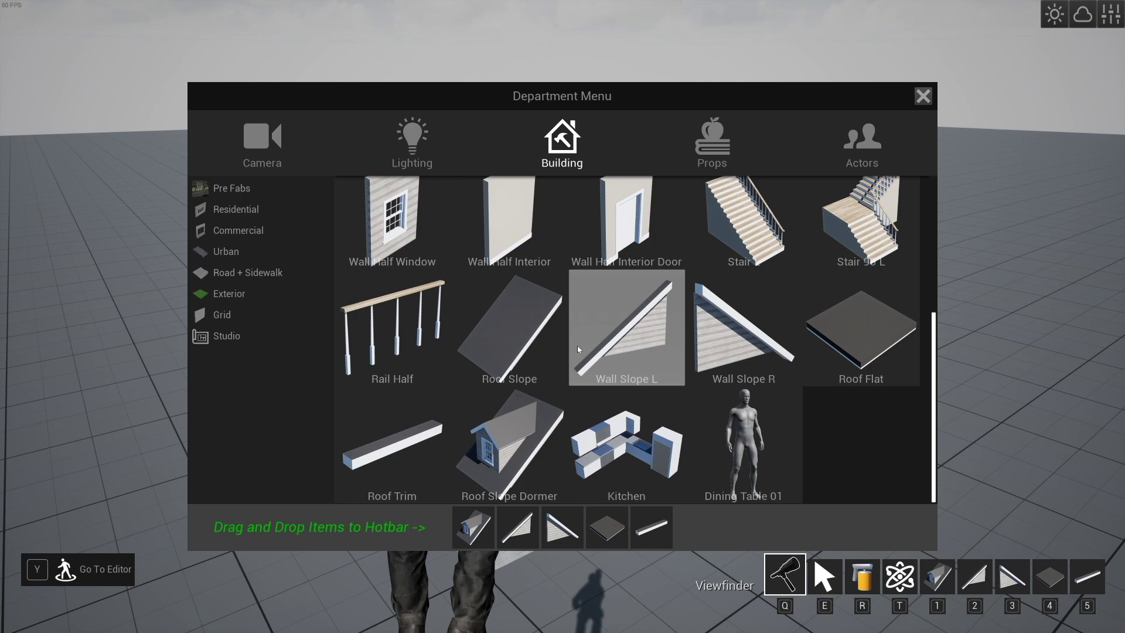
{"action": "scroll", "coordinate": [578, 346], "scroll_direction": "up", "scroll_amount": 6}
{"action": "scroll", "coordinate": [574, 342], "scroll_direction": "down", "scroll_amount": 6}
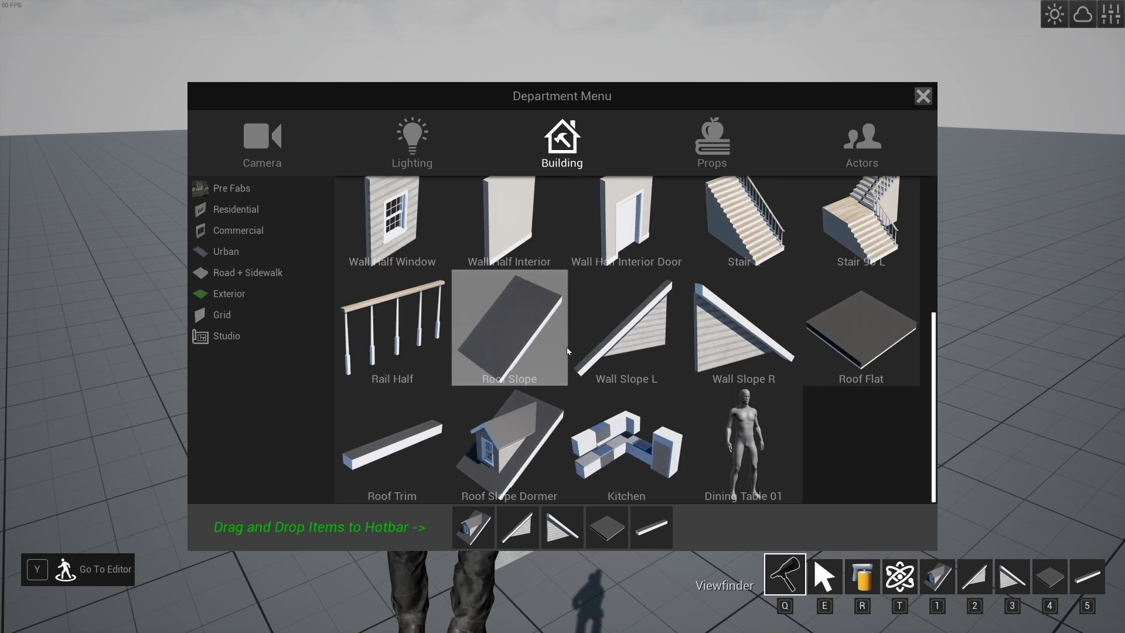
{"action": "scroll", "coordinate": [578, 410], "scroll_direction": "up", "scroll_amount": 6}
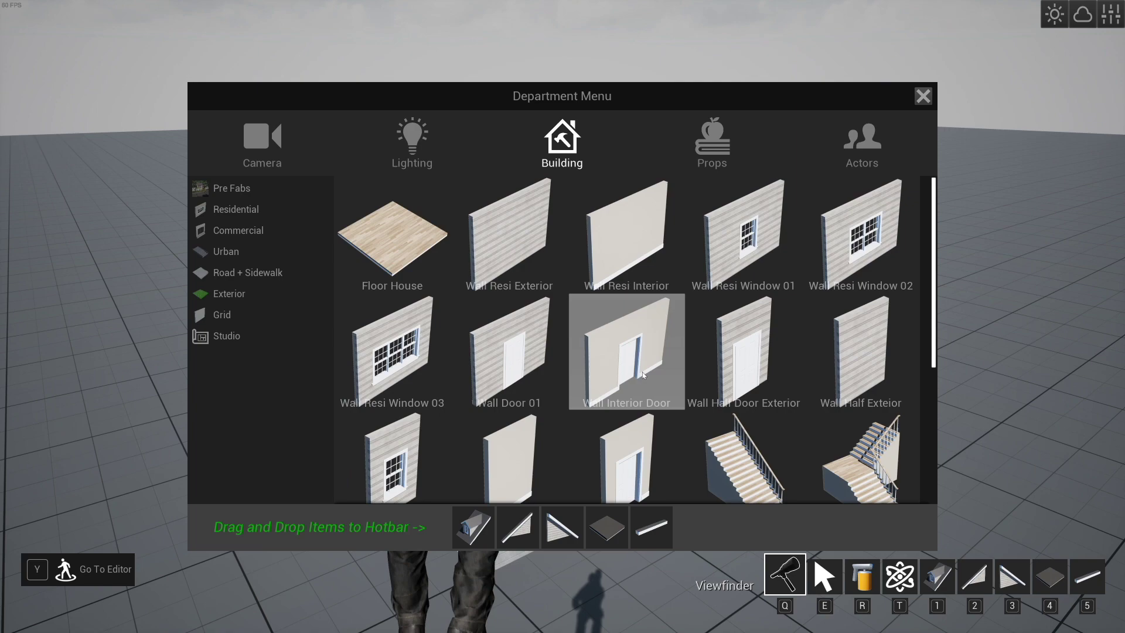
{"action": "left_click", "coordinate": [922, 95]}
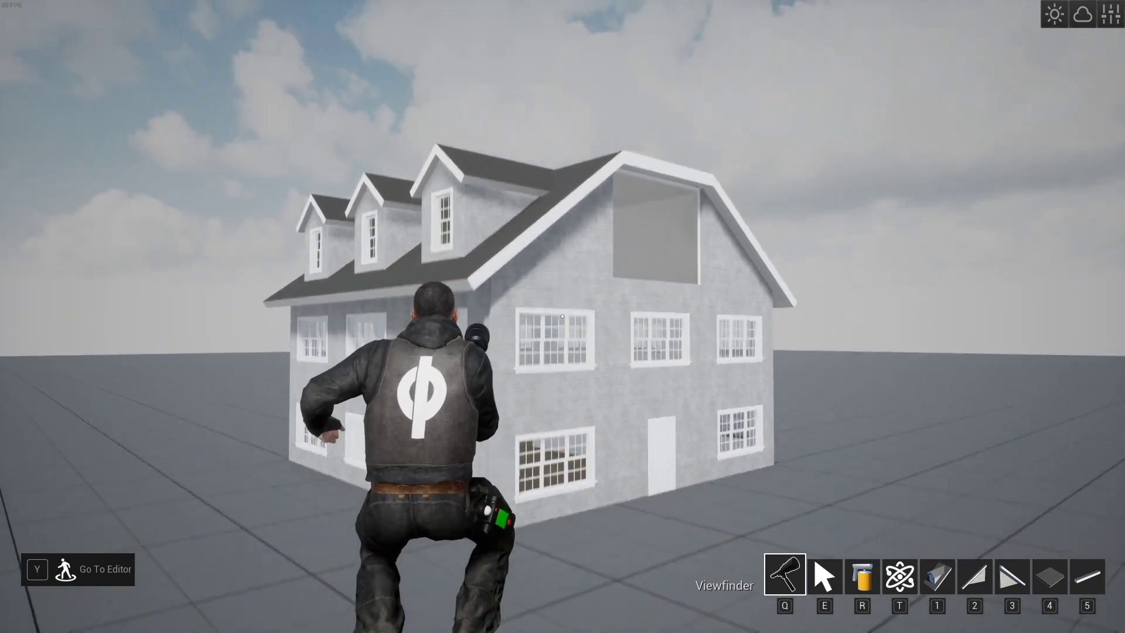
Move around the front corner of the house at ground level to examine its dormers, facade and open gable.
{"action": "key", "text": "w"}
{"action": "key", "text": "a"}
{"action": "key", "text": "w"}
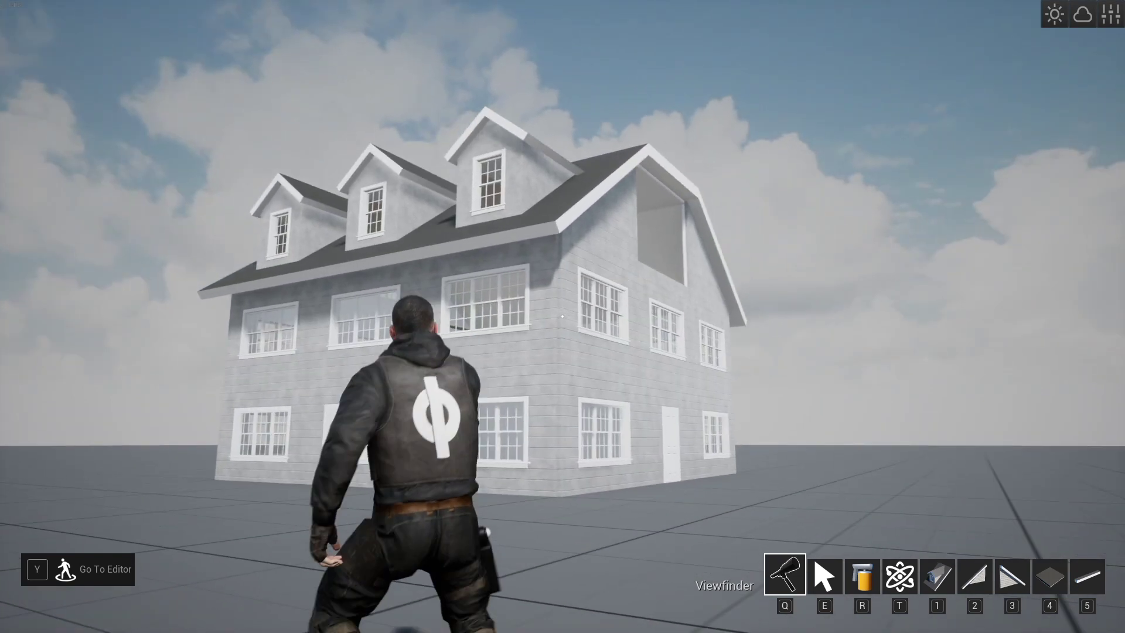
{"action": "key", "text": "w"}
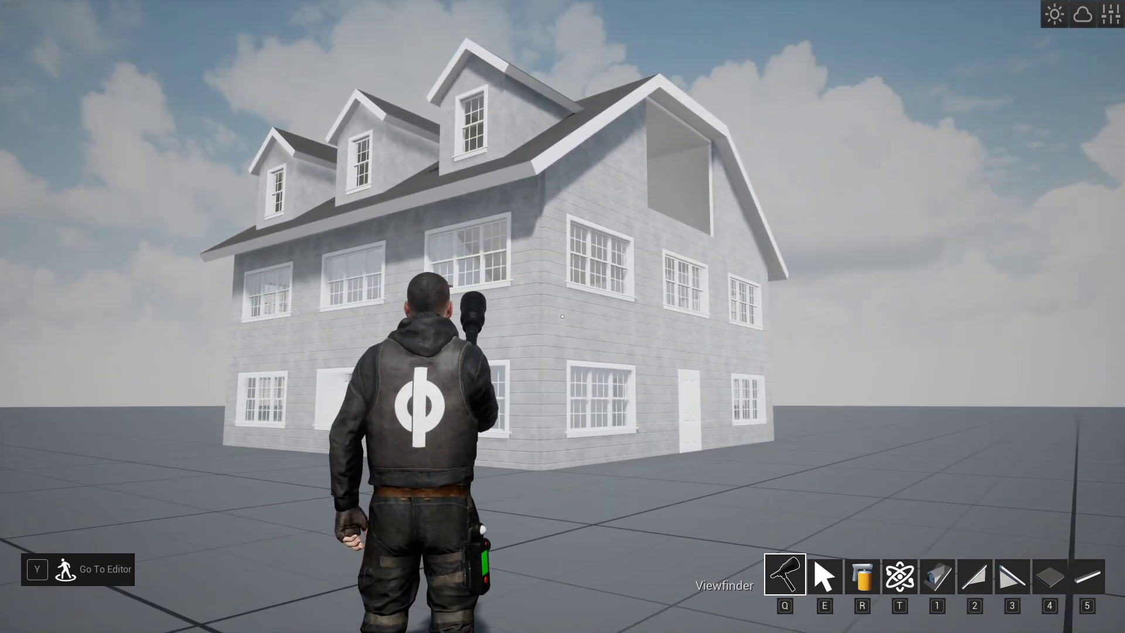